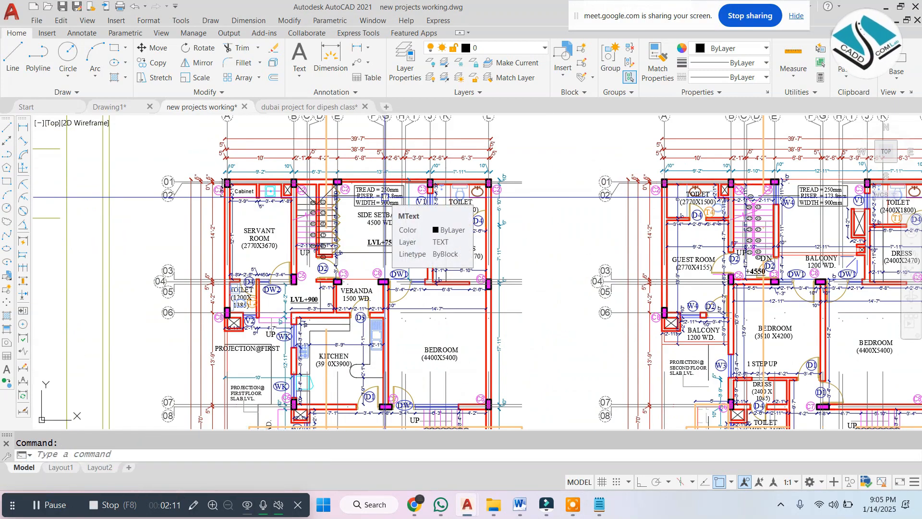
# Examine the ground and first floor plans, including the stairs, lobby, lift and toilet areas, and the surrounding sheets
pyautogui.scroll(3, 384, 196)
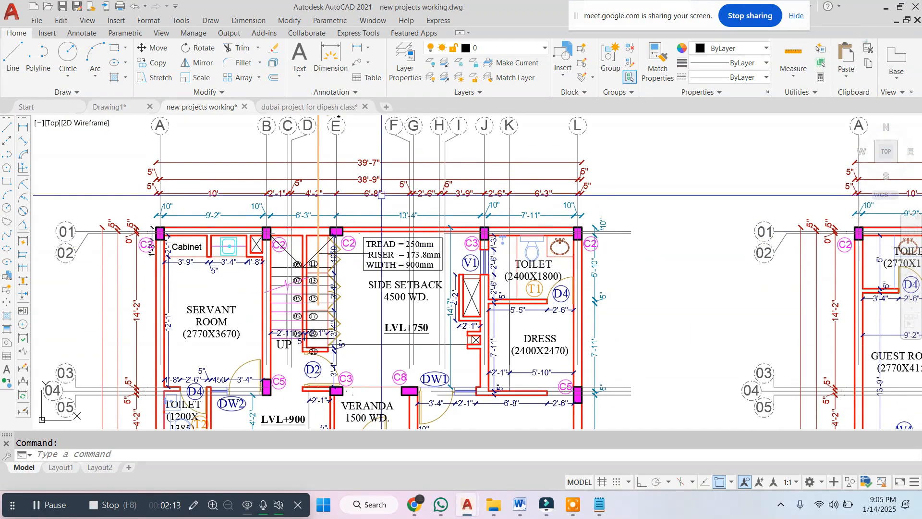
pyautogui.scroll(-2, 345, 195)
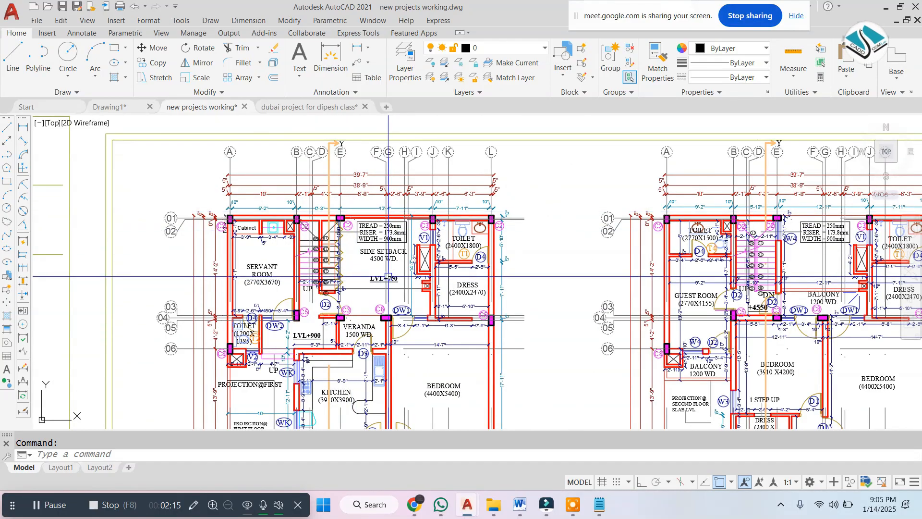
pyautogui.moveTo(388, 276); pyautogui.dragTo(368, 28, button='middle')
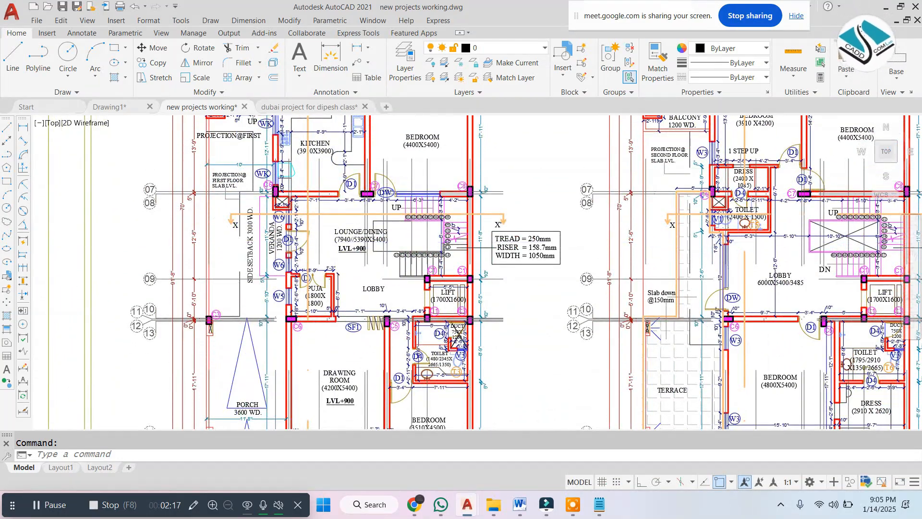
pyautogui.scroll(2, 238, 241)
pyautogui.moveTo(483, 279); pyautogui.dragTo(423, 202, button='middle')
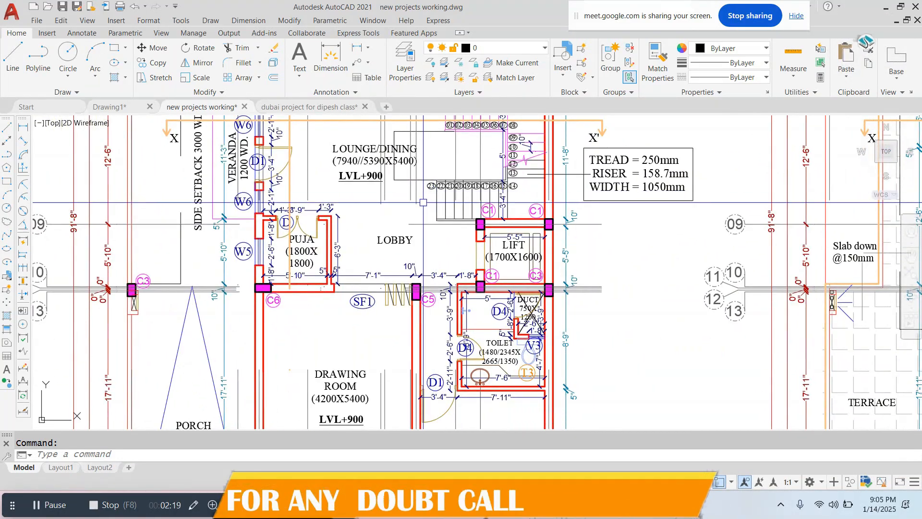
pyautogui.moveTo(459, 309); pyautogui.dragTo(416, 183, button='middle')
pyautogui.scroll(-4, 356, 231)
pyautogui.scroll(-5, 605, 227)
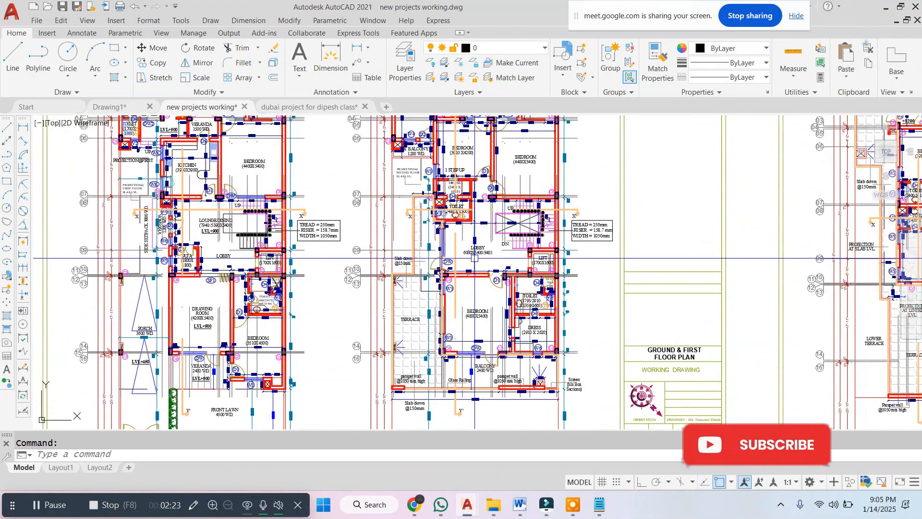
pyautogui.scroll(-2, 549, 201)
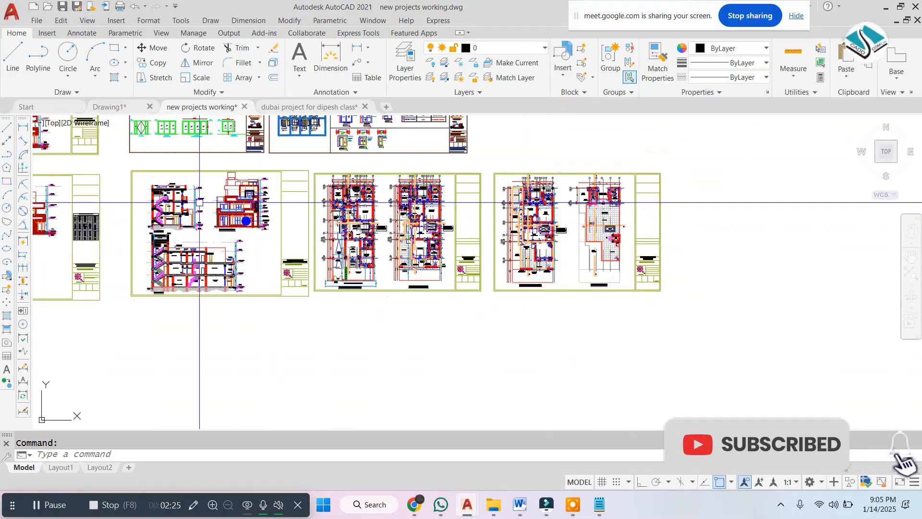
# Erase the solid blue circle covering the ground-floor window in the front elevation
pyautogui.scroll(4, 192, 202)
pyautogui.scroll(4, 282, 202)
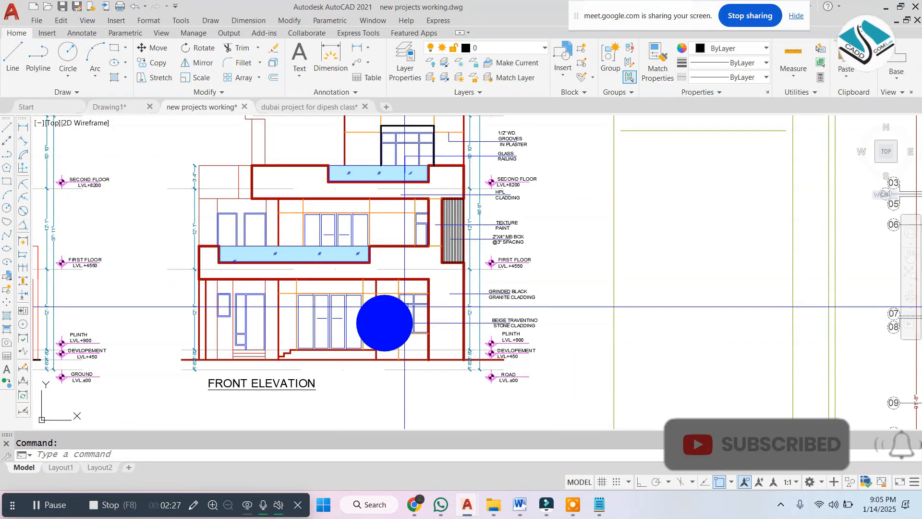
pyautogui.click(392, 300)
pyautogui.write('e')
pyautogui.press('Return')
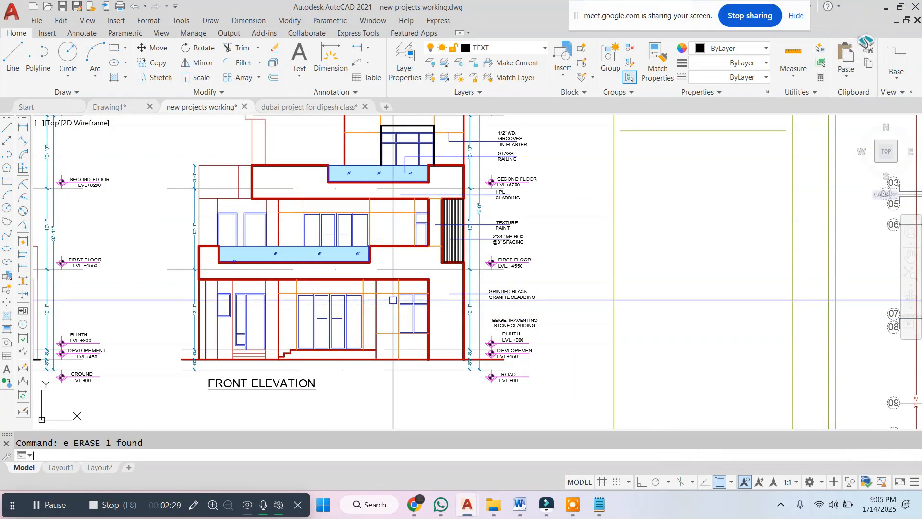
# Examine the front elevation's material notes, sections XX' and YY', the other detail sheets and the floor plans
pyautogui.scroll(4, 510, 212)
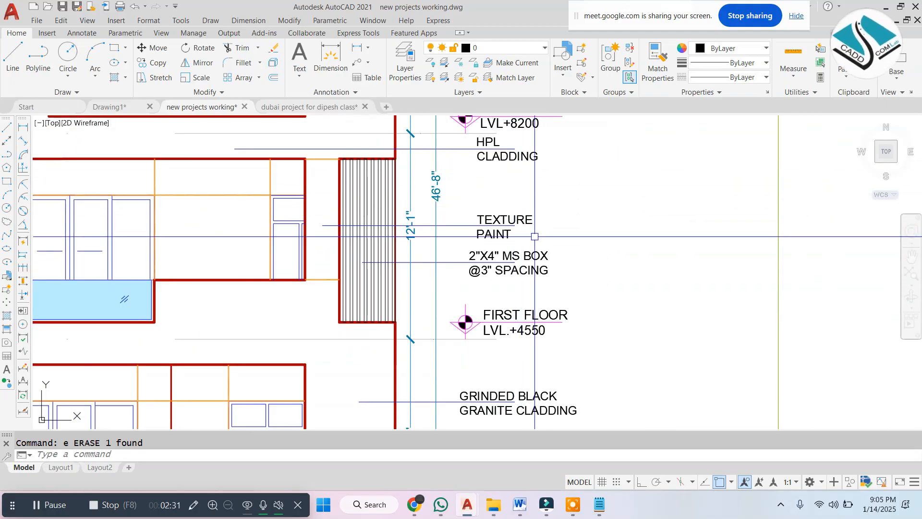
pyautogui.scroll(-5, 490, 225)
pyautogui.scroll(3, 458, 268)
pyautogui.moveTo(457, 269); pyautogui.dragTo(456, 121, button='middle')
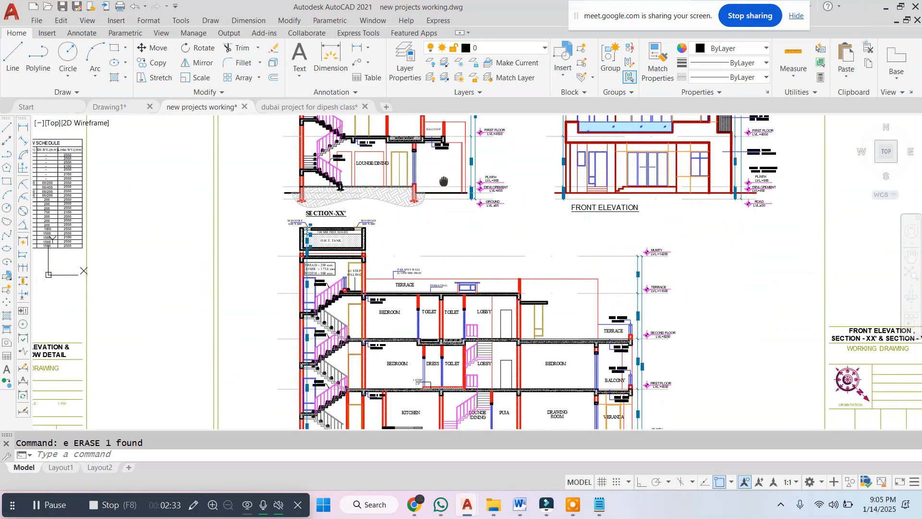
pyautogui.scroll(2, 450, 299)
pyautogui.scroll(-5, 412, 263)
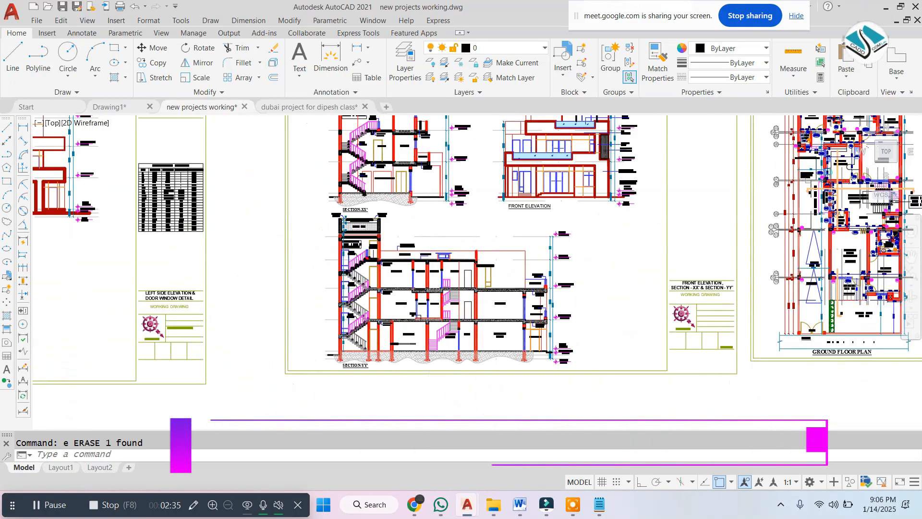
pyautogui.moveTo(379, 221)
pyautogui.mouseDown(button='middle')
pyautogui.moveTo(468, 340)
pyautogui.moveTo(407, 433)
pyautogui.mouseUp(button='middle')
pyautogui.scroll(-3, 423, 288)
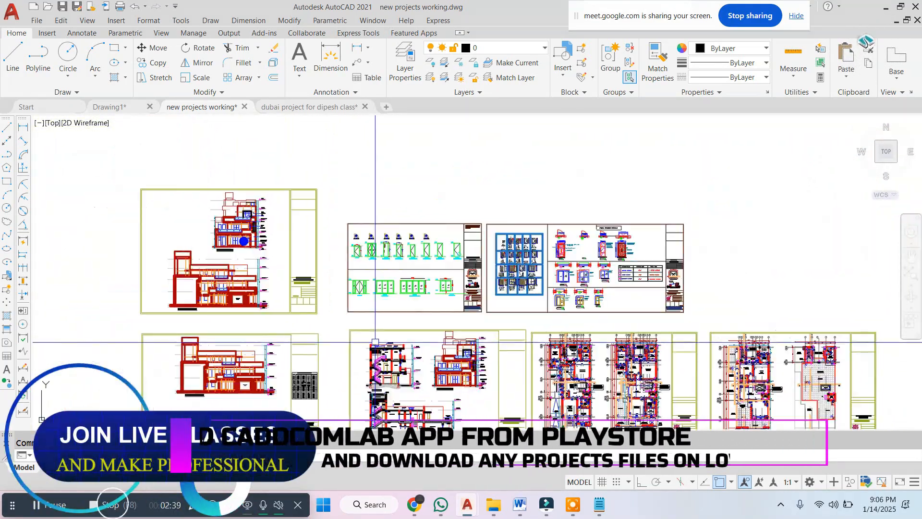
pyautogui.scroll(4, 423, 269)
pyautogui.moveTo(430, 247)
pyautogui.mouseDown(button='middle')
pyautogui.moveTo(513, 247)
pyautogui.moveTo(419, 216)
pyautogui.mouseUp(button='middle')
pyautogui.scroll(3, 518, 250)
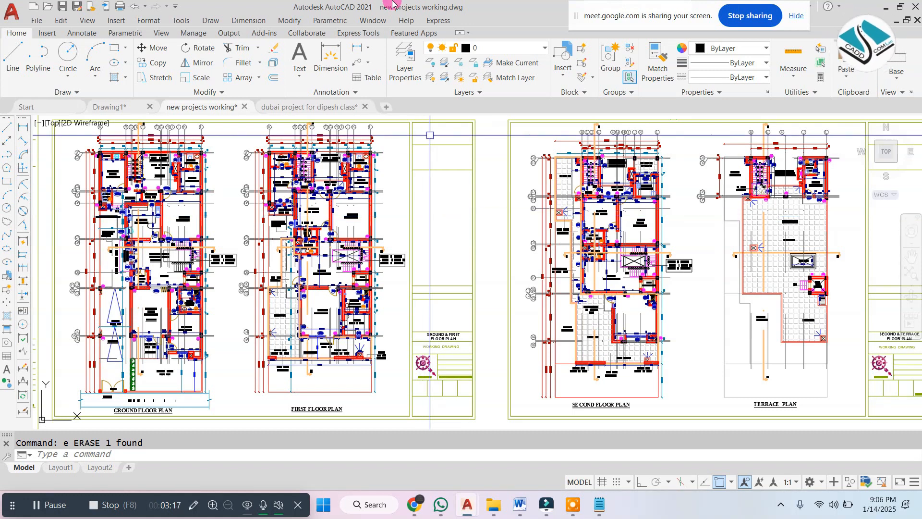
pyautogui.scroll(3, 220, 168)
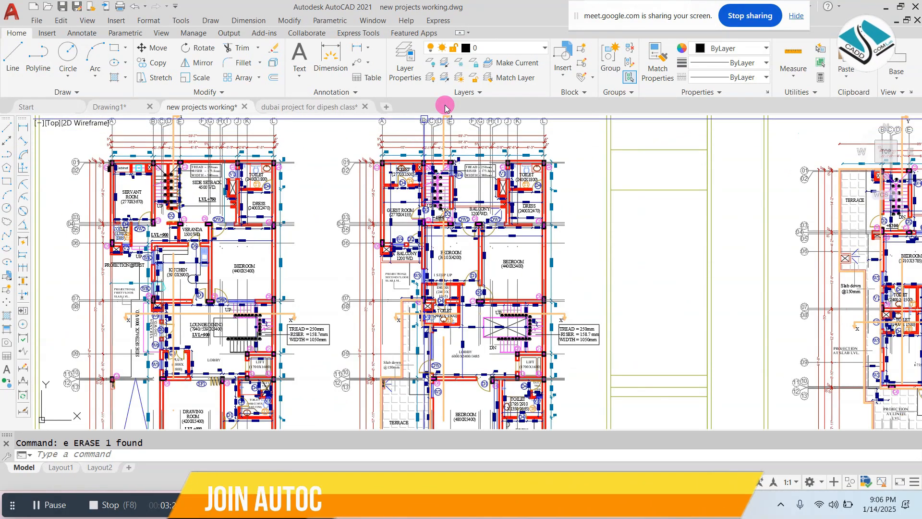
# Create a new blank drawing and set its length unit type to Architectural
pyautogui.click(386, 106)
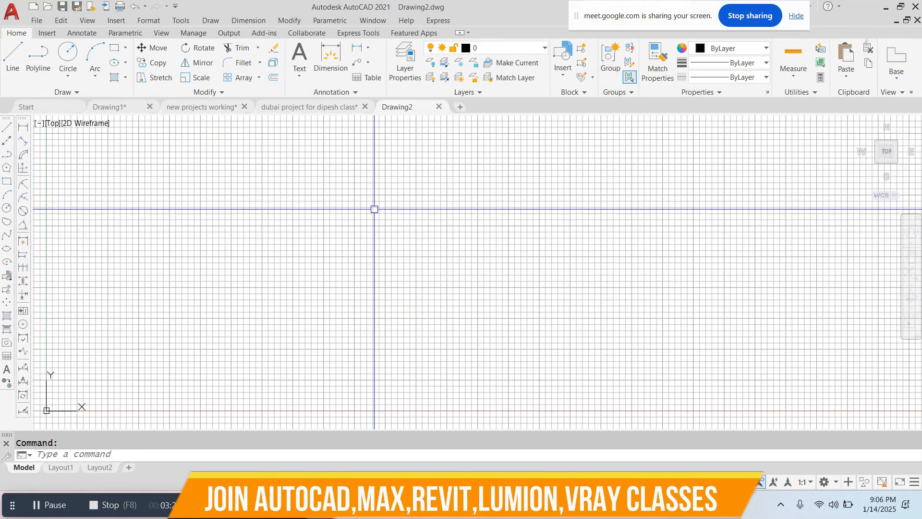
pyautogui.write('UN')
pyautogui.press('Return')
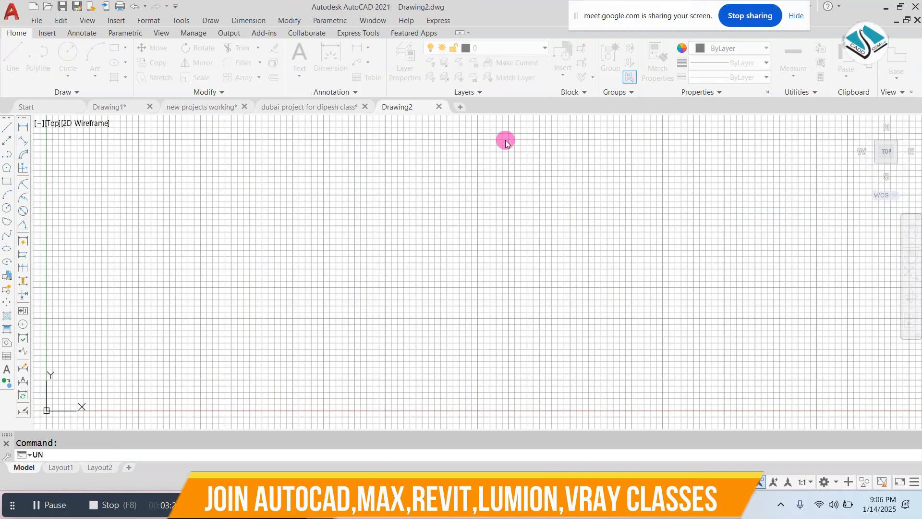
pyautogui.click(485, 153)
pyautogui.click(475, 162)
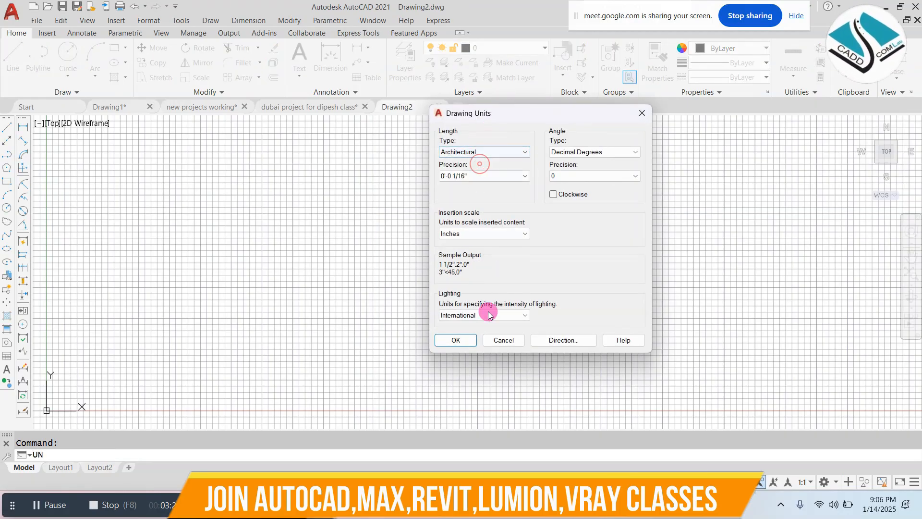
pyautogui.click(456, 340)
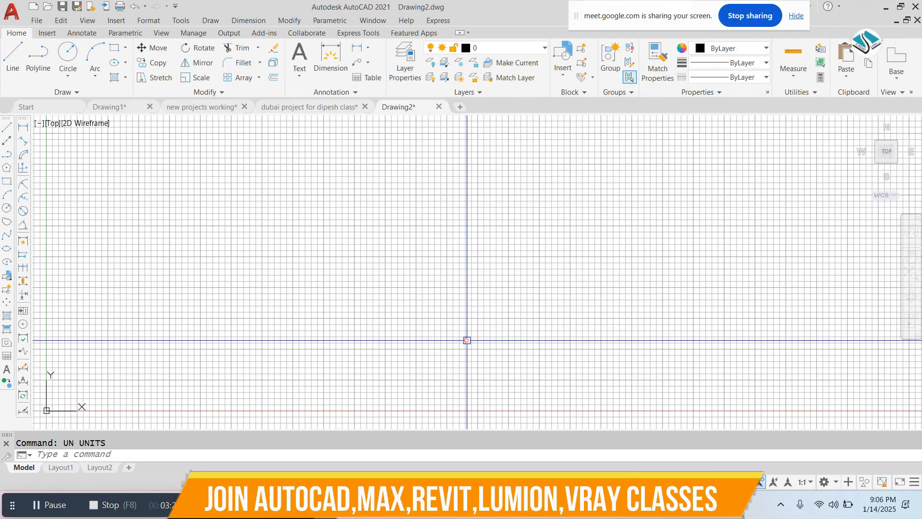
# Close the new drawing without saving it and return to the new projects working drawing
pyautogui.click(439, 107)
pyautogui.click(468, 277)
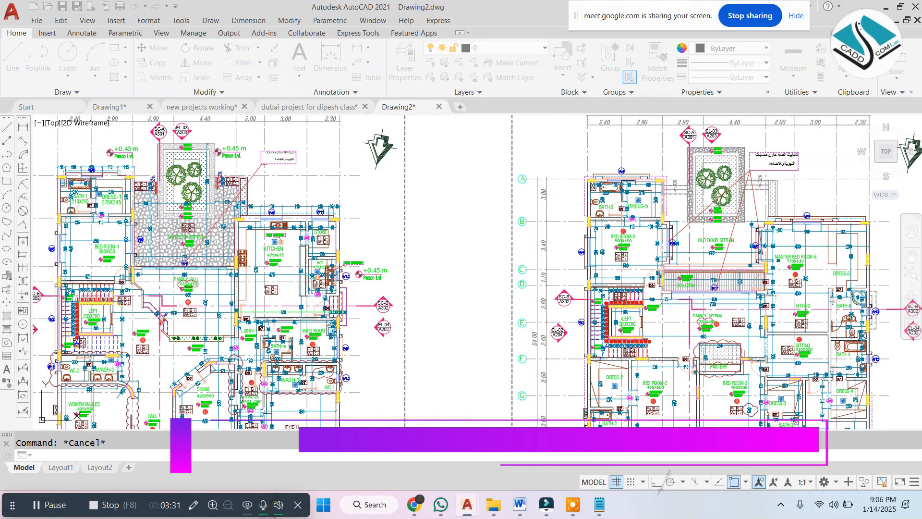
pyautogui.scroll(-3, 469, 274)
pyautogui.scroll(3, 401, 314)
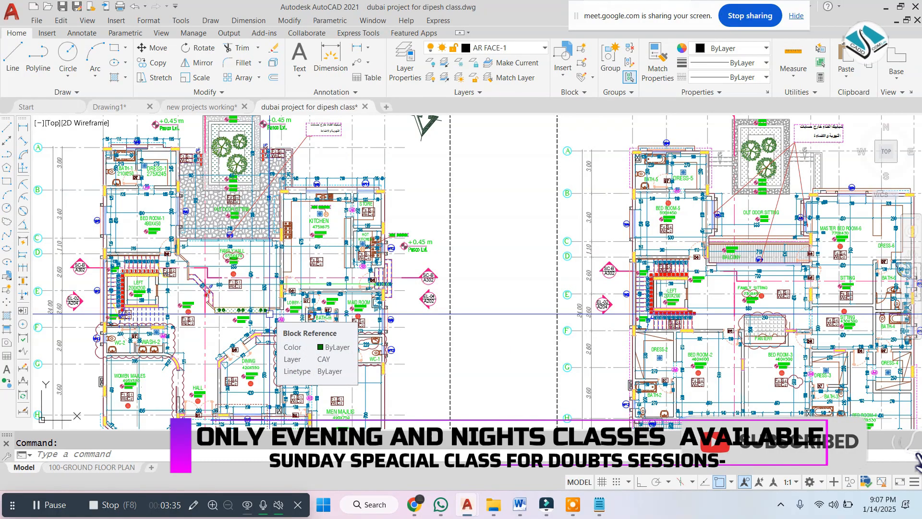
pyautogui.click(202, 107)
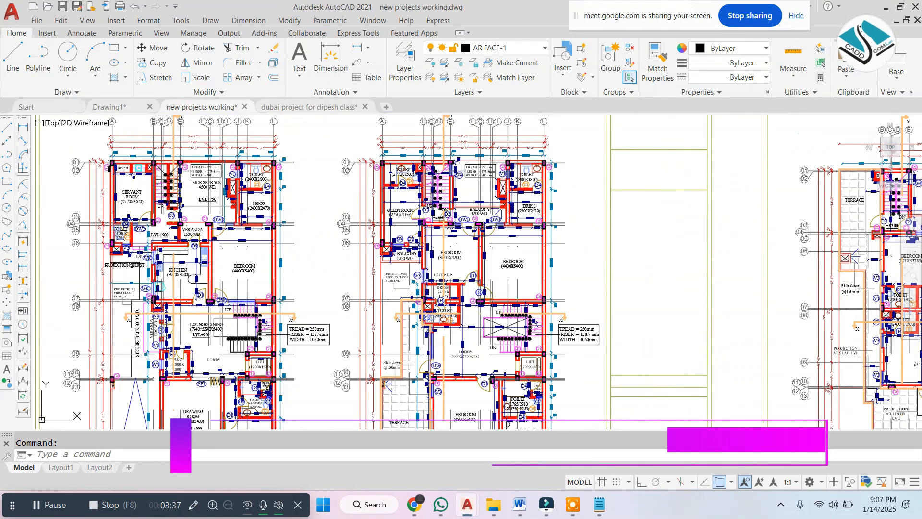
pyautogui.moveTo(485, 283); pyautogui.dragTo(474, 276, button='middle')
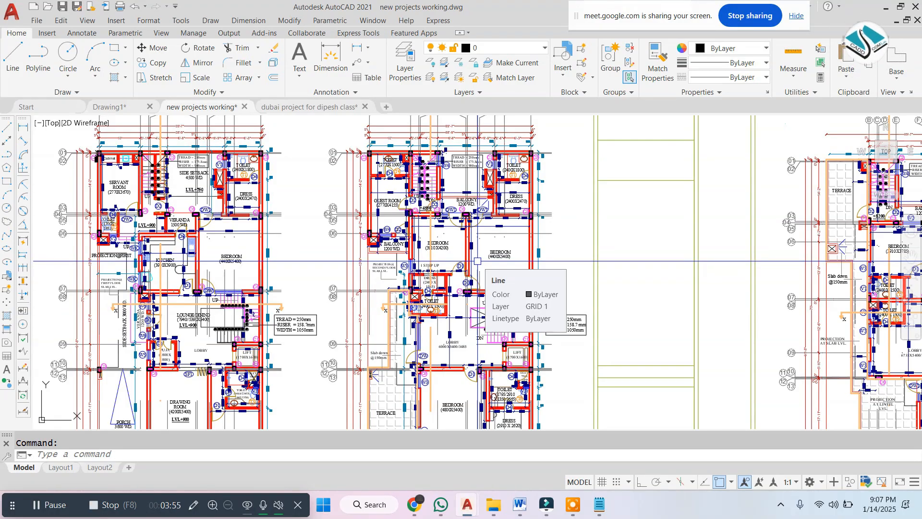
pyautogui.press('super')
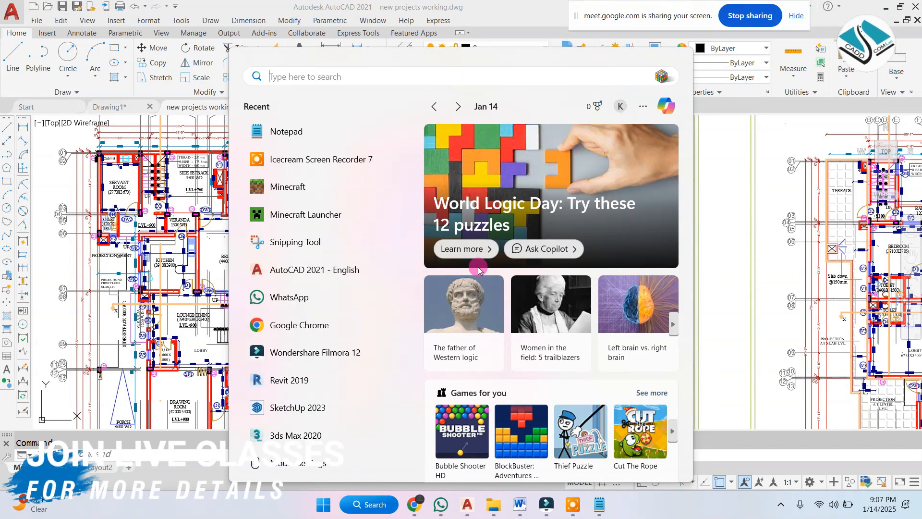
pyautogui.write('.0')
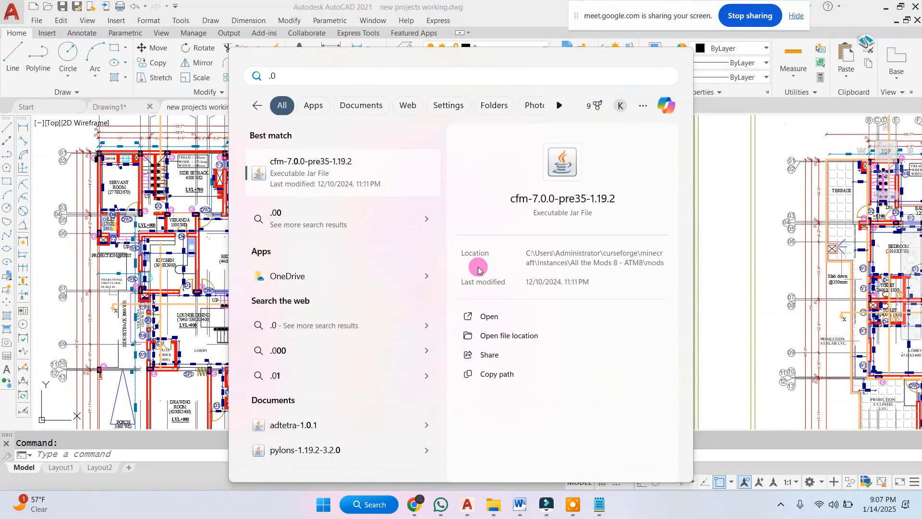
pyautogui.click(705, 224)
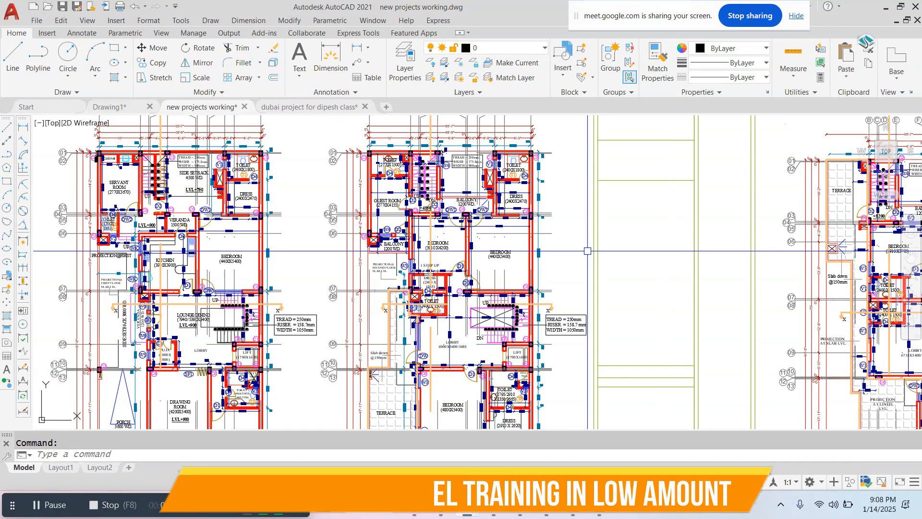
# Switch to Notepad and continue the first line so it reads "1-Template- design---"
pyautogui.scroll(-3, 581, 254)
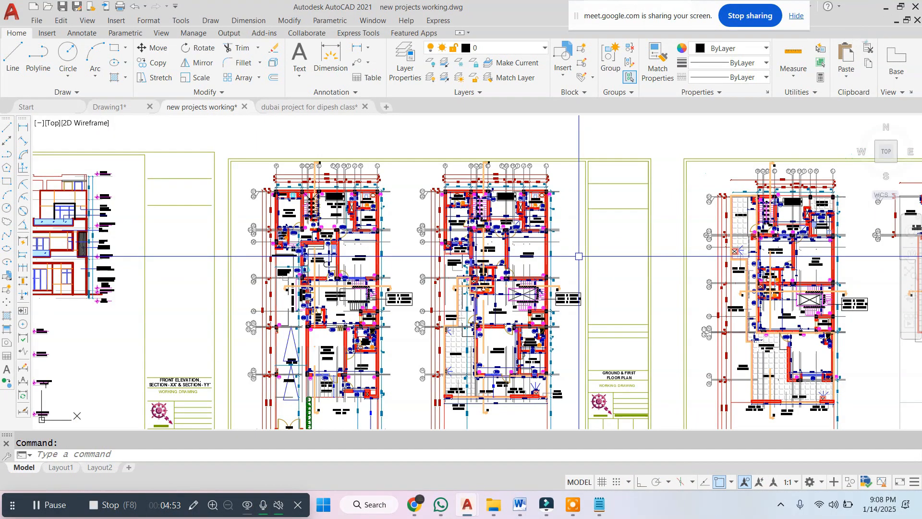
pyautogui.click(600, 505)
pyautogui.click(498, 300)
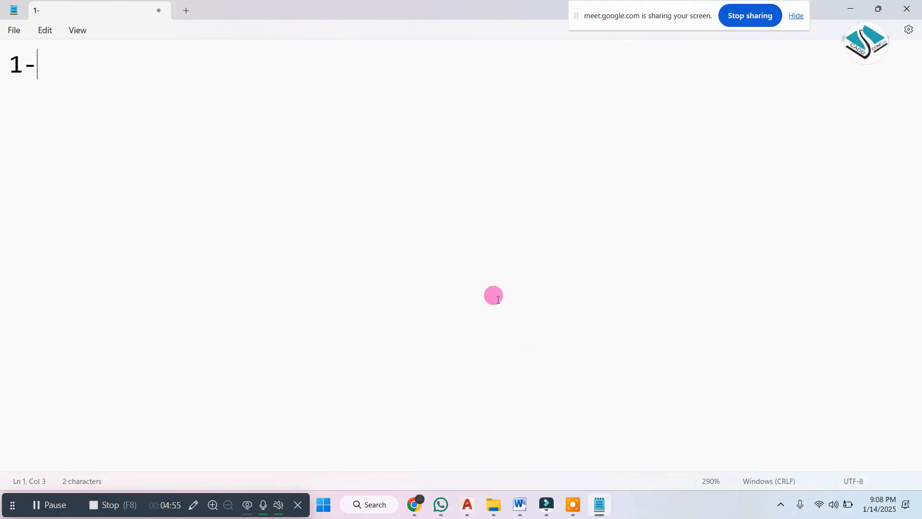
pyautogui.write('T')
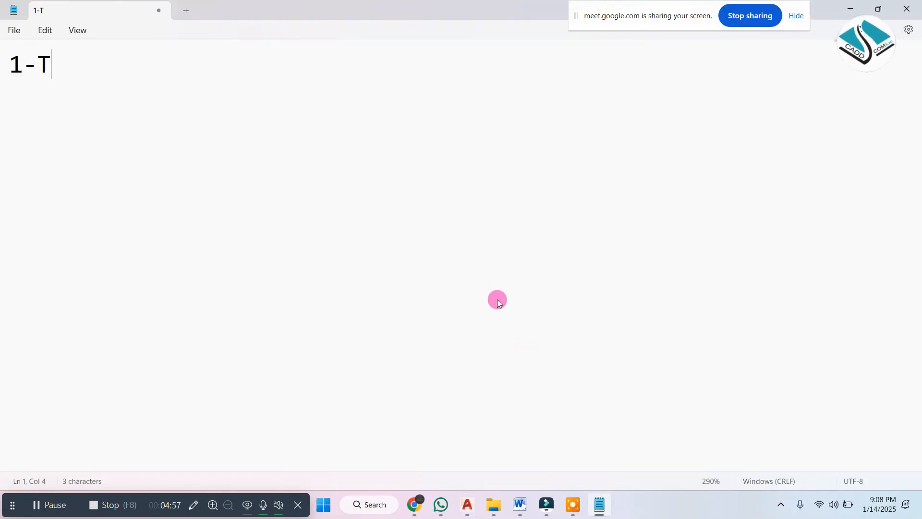
pyautogui.write('emplate- ')
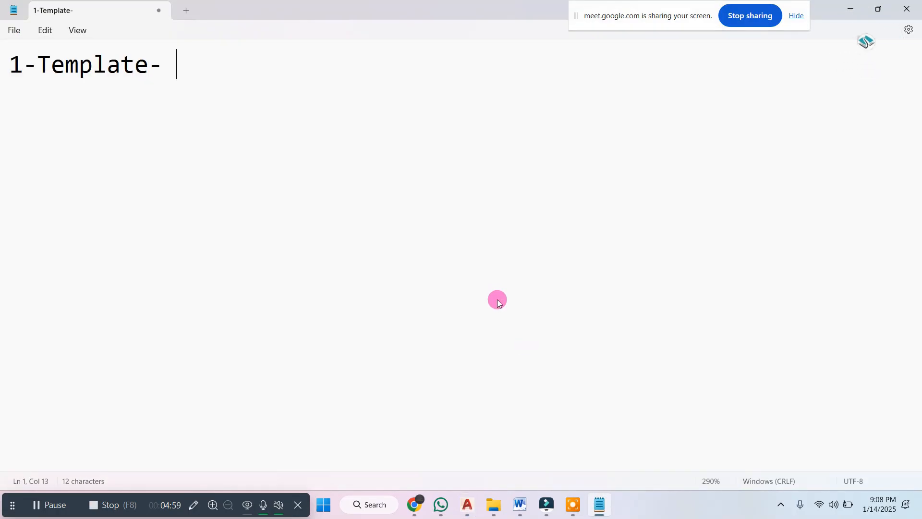
pyautogui.write('design')
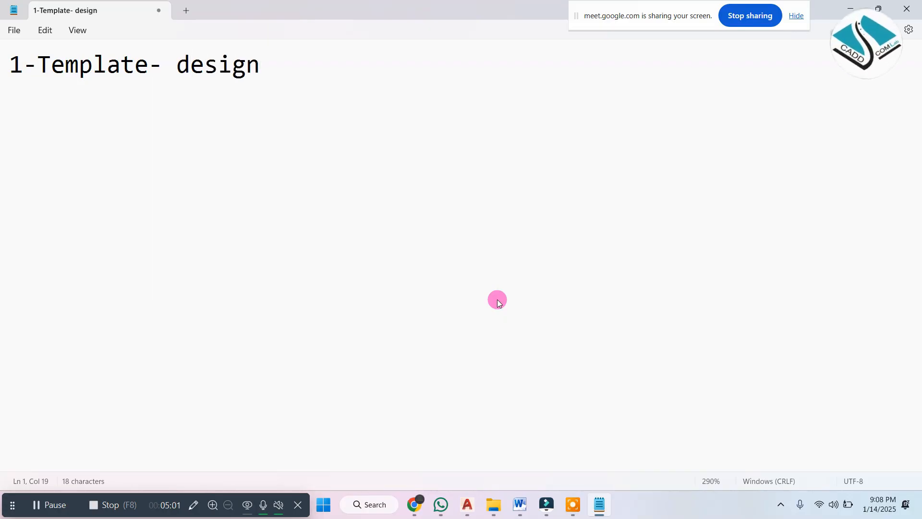
pyautogui.write('---')
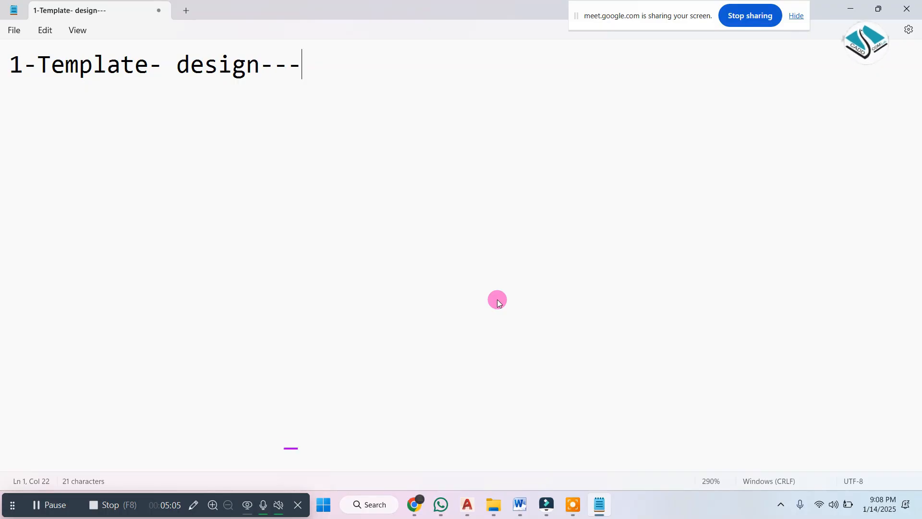
# Complete the first Notepad line so it reads "1-Template- design---(Architecture +interior)" and select the whole line
pyautogui.tripleClick(351, 61)
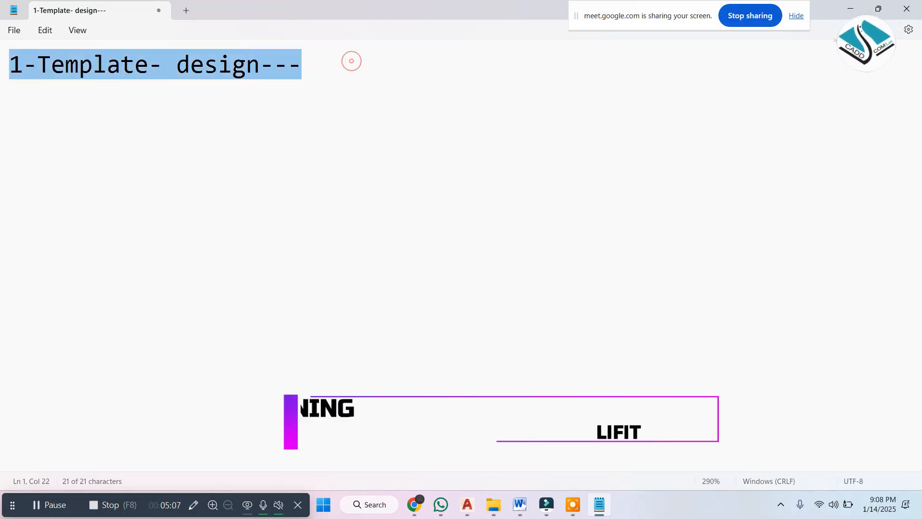
pyautogui.click(317, 54)
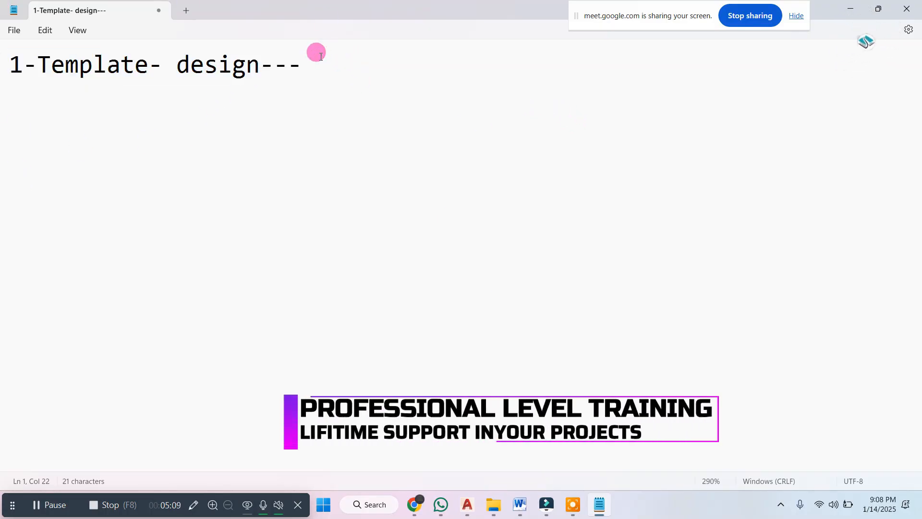
pyautogui.write('Architect')
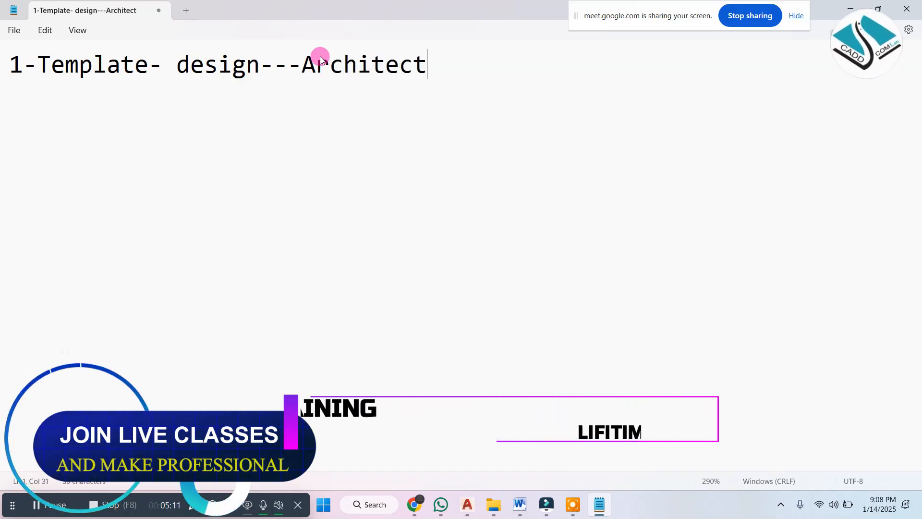
pyautogui.write('ure +i')
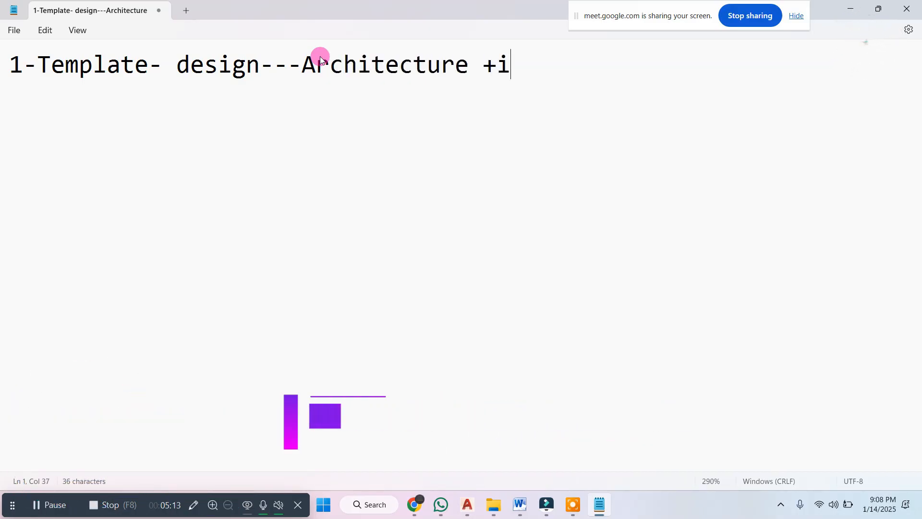
pyautogui.write('nterior')
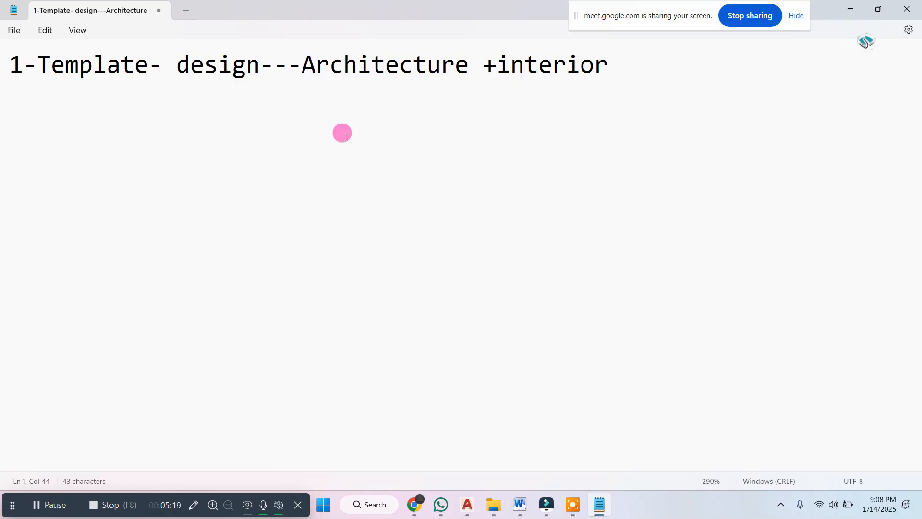
pyautogui.write(')')
pyautogui.click(301, 66)
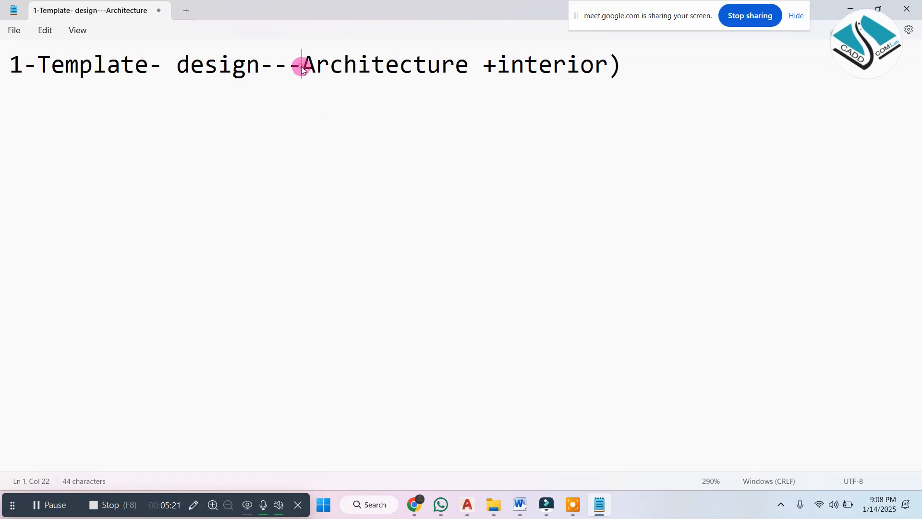
pyautogui.write('(')
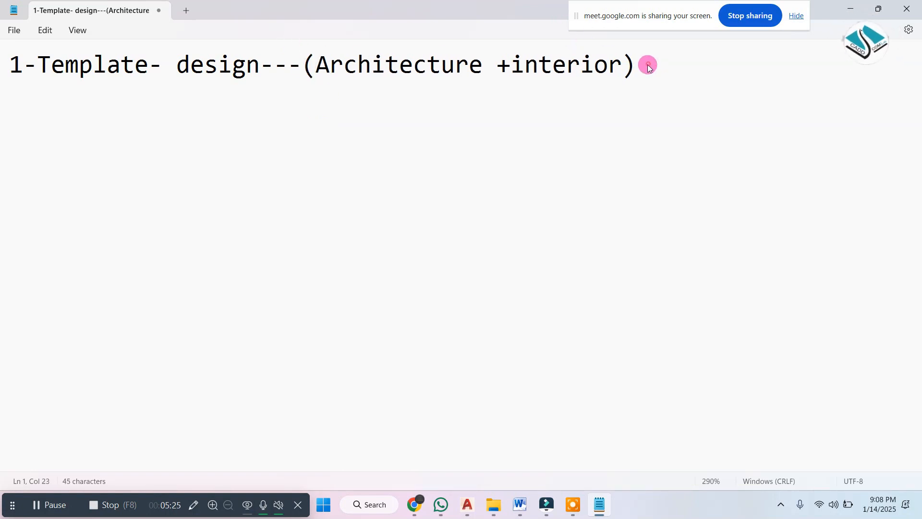
pyautogui.moveTo(643, 65); pyautogui.dragTo(2, 78)
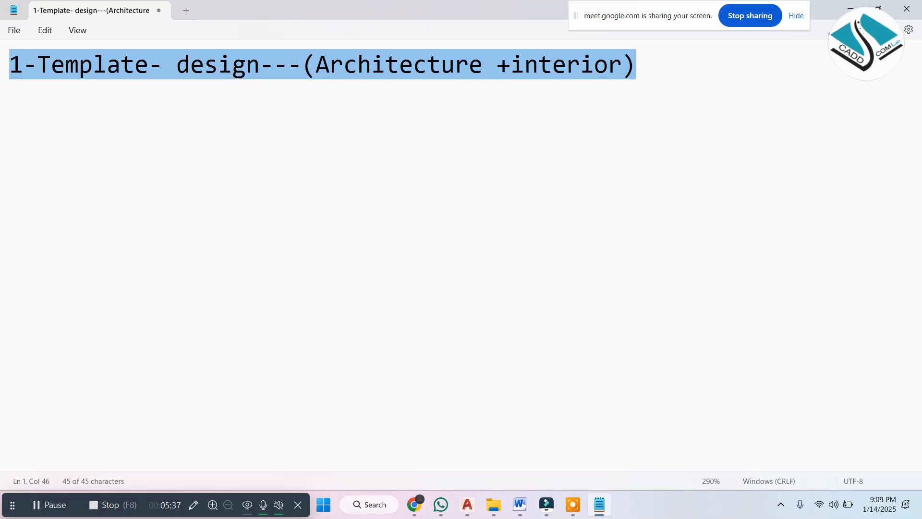
# Switch to AutoCAD and view the available workspaces without changing the current one
pyautogui.click(851, 4)
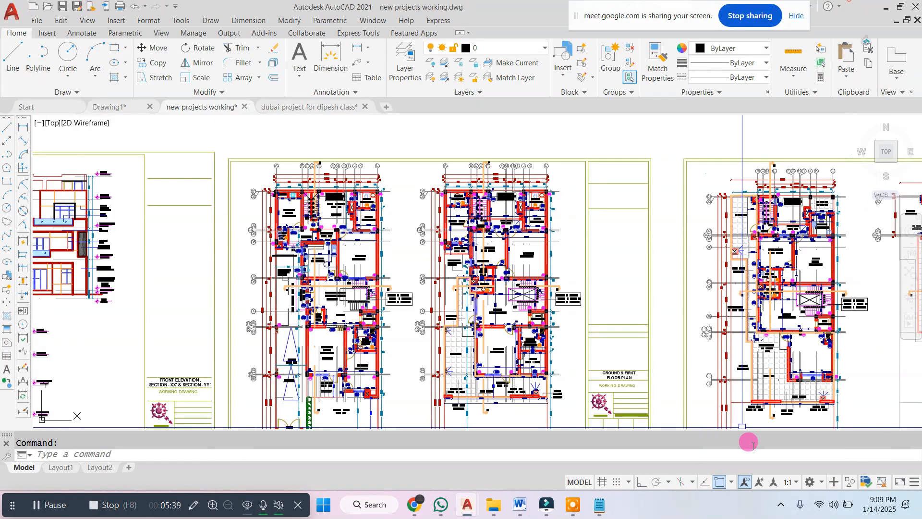
pyautogui.click(823, 482)
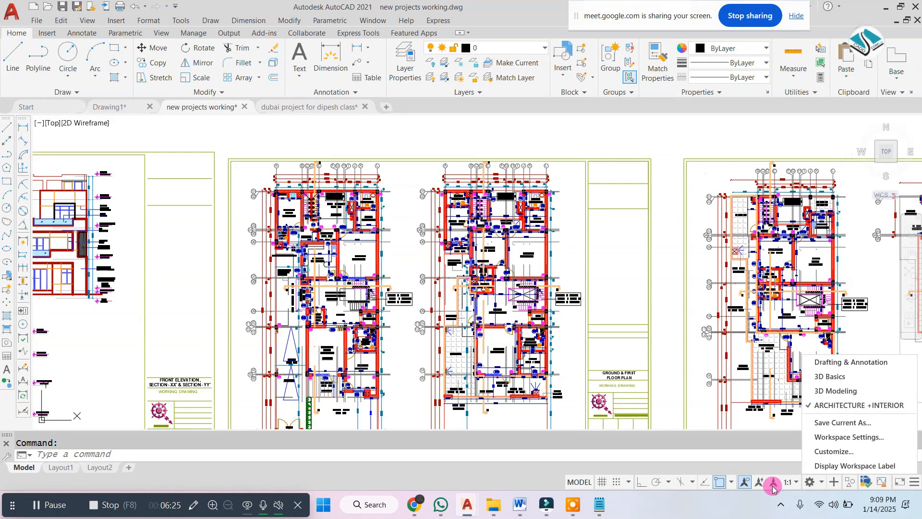
pyautogui.click(706, 510)
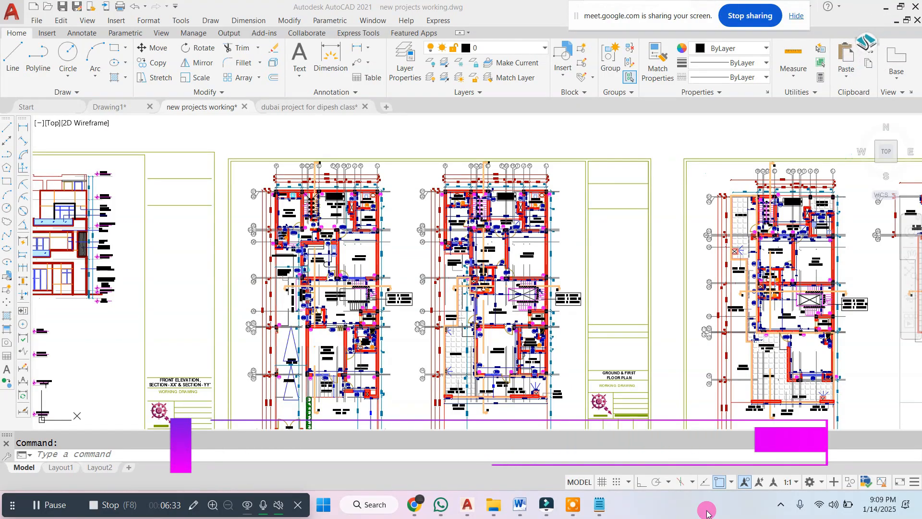
pyautogui.click(418, 159)
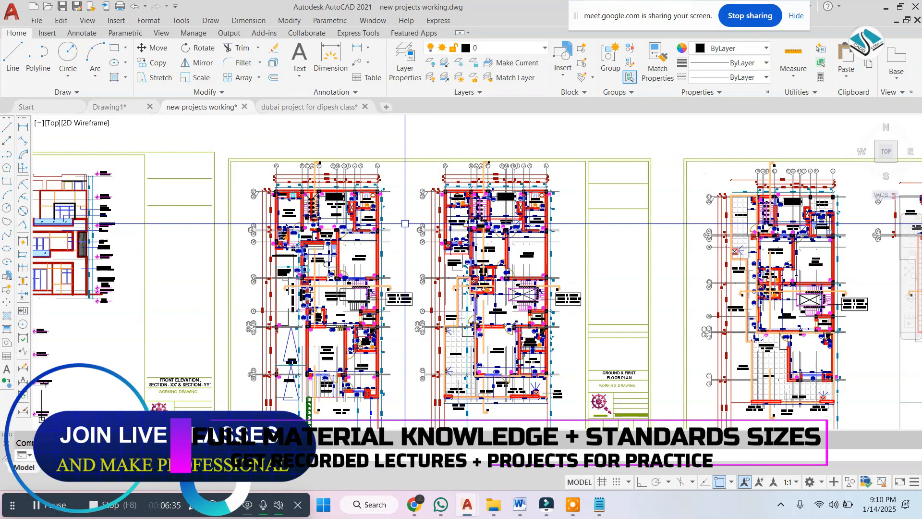
# Examine the ground and first floor plans, the left side elevation with its floor levels, and the section sheets
pyautogui.scroll(5, 337, 199)
pyautogui.moveTo(451, 225)
pyautogui.mouseDown(button='middle')
pyautogui.moveTo(470, 223)
pyautogui.moveTo(484, 202)
pyautogui.mouseUp(button='middle')
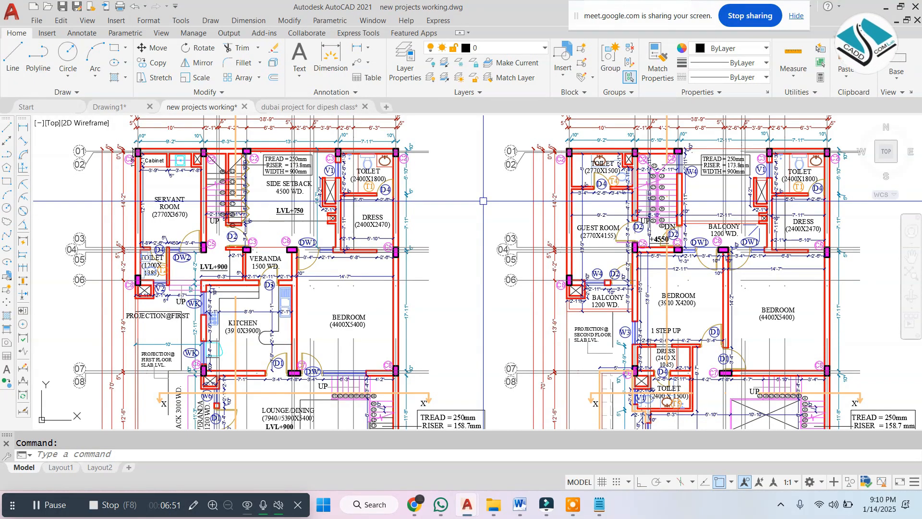
pyautogui.scroll(-5, 483, 201)
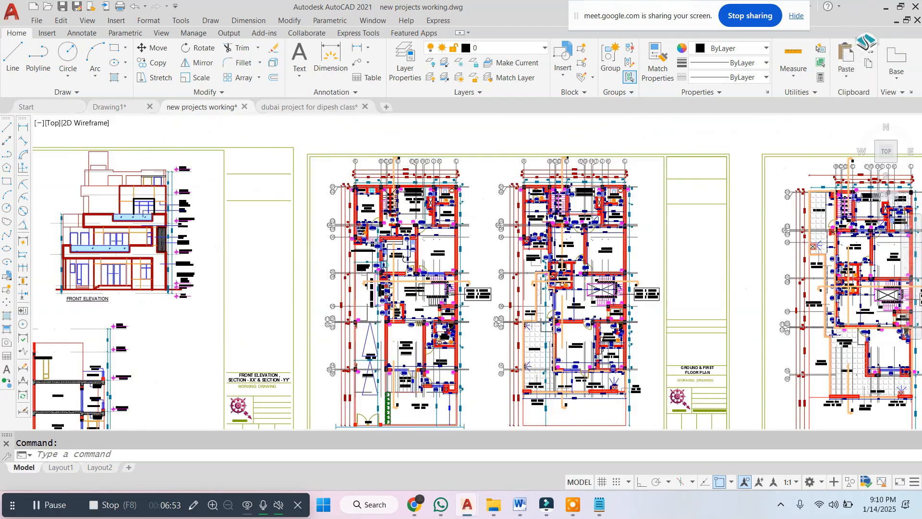
pyautogui.scroll(6, 140, 250)
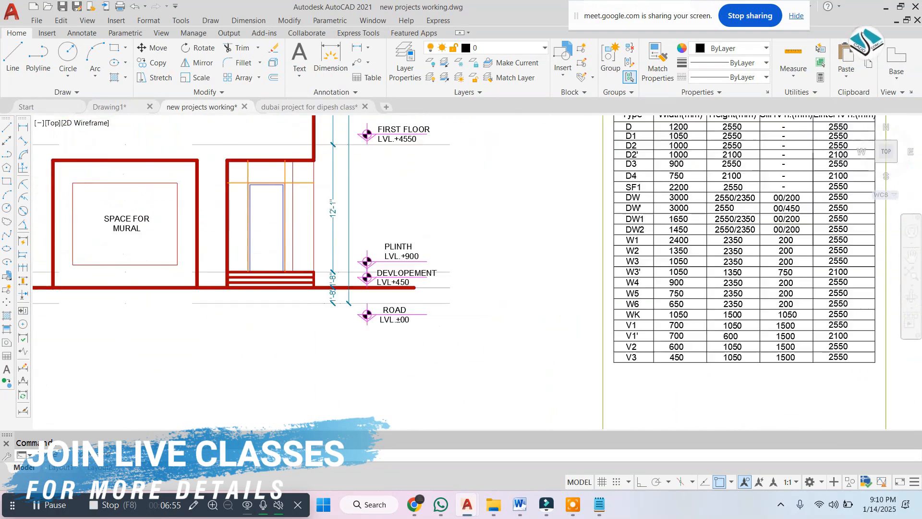
pyautogui.scroll(-3, 383, 177)
pyautogui.scroll(5, 383, 177)
pyautogui.scroll(-3, 383, 177)
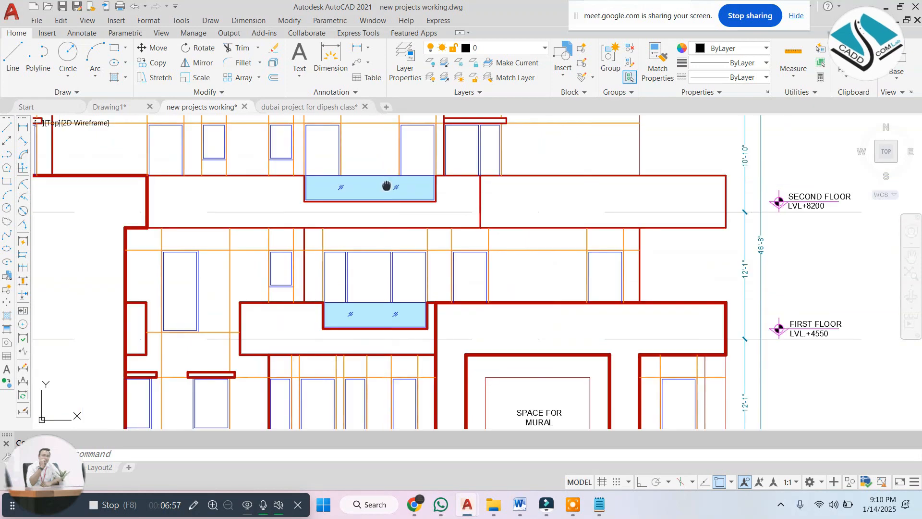
pyautogui.scroll(1, 432, 216)
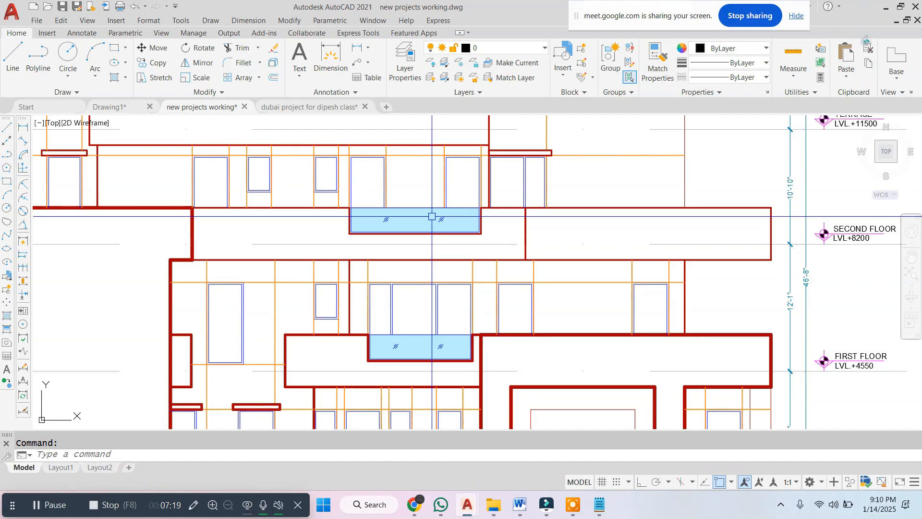
pyautogui.scroll(-8, 432, 217)
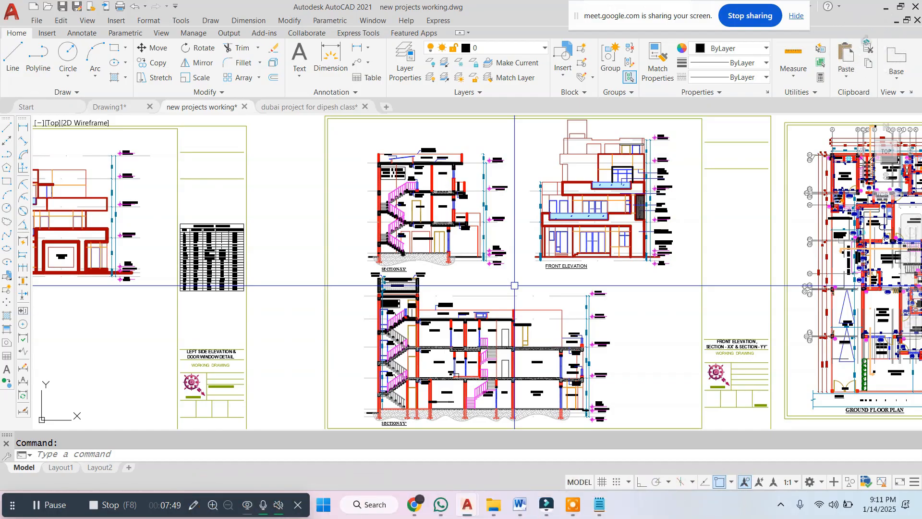
# Switch to Notepad and add a second line reading "1-ds enter ---"
pyautogui.click(599, 504)
pyautogui.click(641, 64)
pyautogui.press('Return')
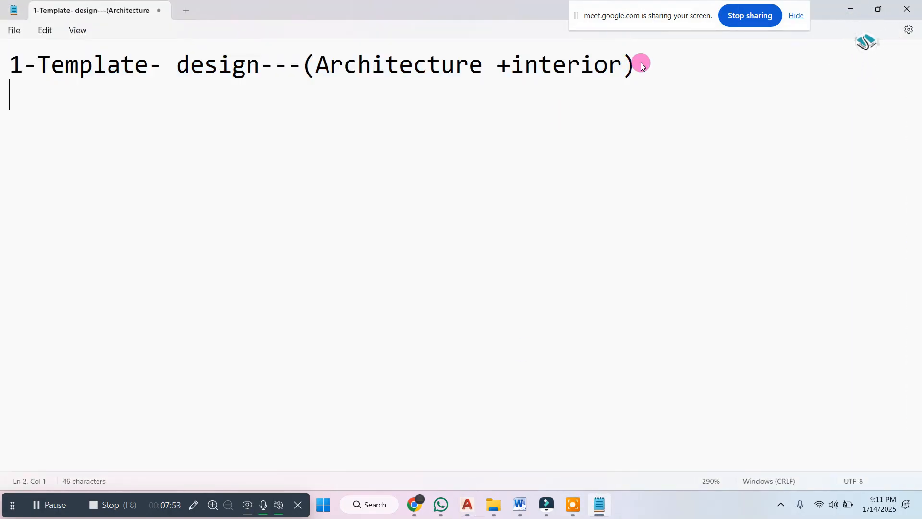
pyautogui.write('1-')
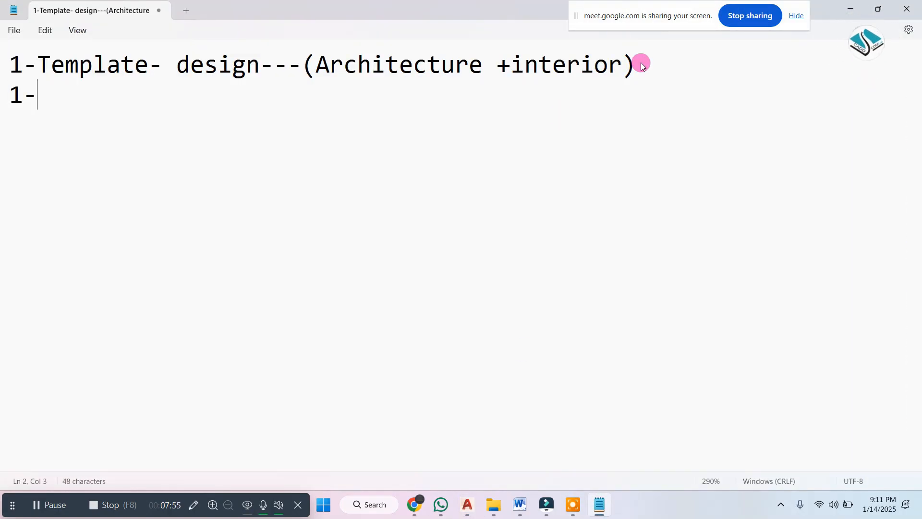
pyautogui.write('ds enter ---')
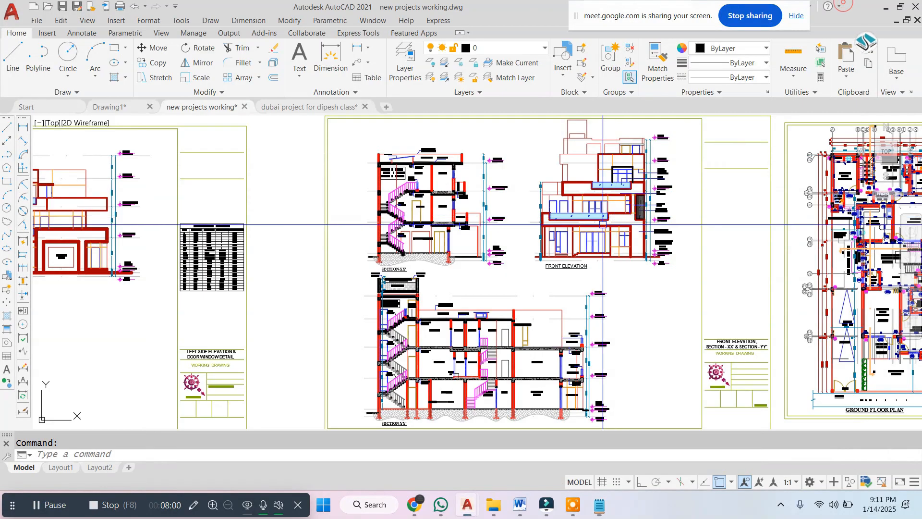
# Return to AutoCAD and open Drafting Settings with the DS command
pyautogui.click(849, 7)
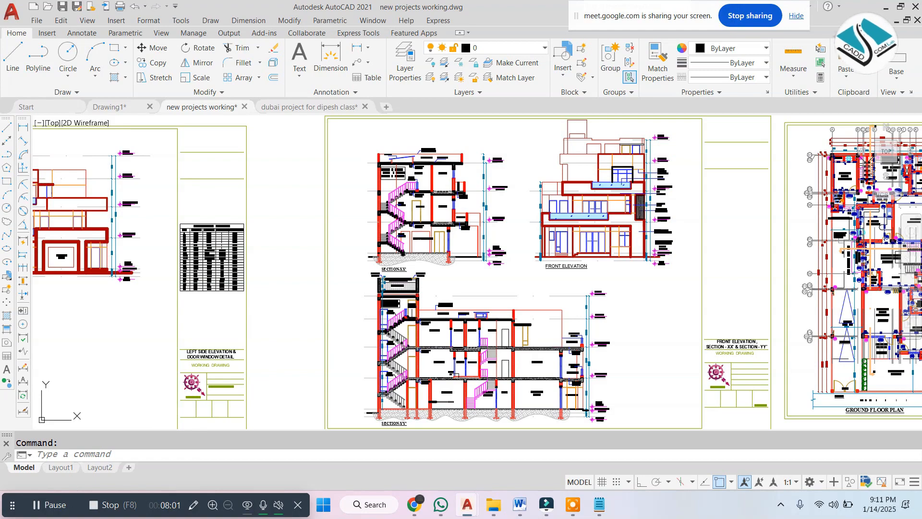
pyautogui.press('Escape')
pyautogui.scroll(-2, 591, 230)
pyautogui.moveTo(591, 231); pyautogui.dragTo(565, 240, button='middle')
pyautogui.moveTo(710, 239); pyautogui.dragTo(417, 246, button='middle')
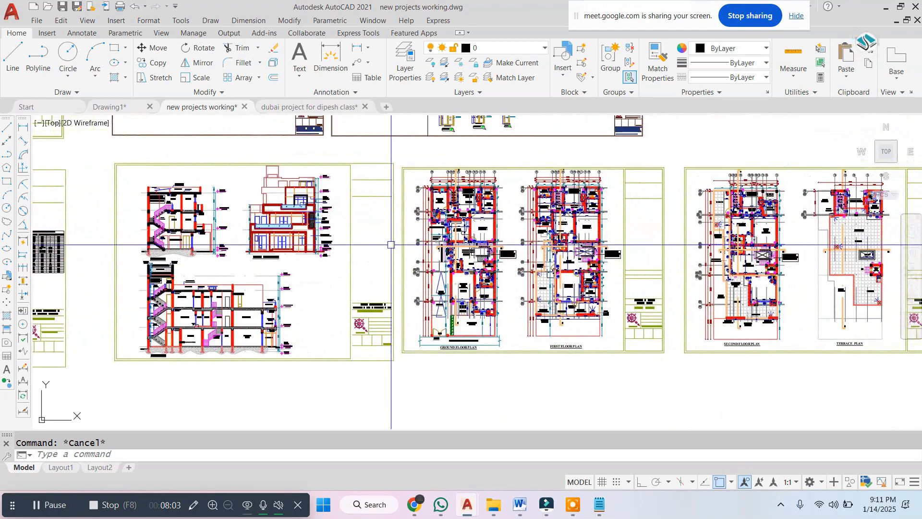
pyautogui.scroll(4, 585, 238)
pyautogui.write('ds')
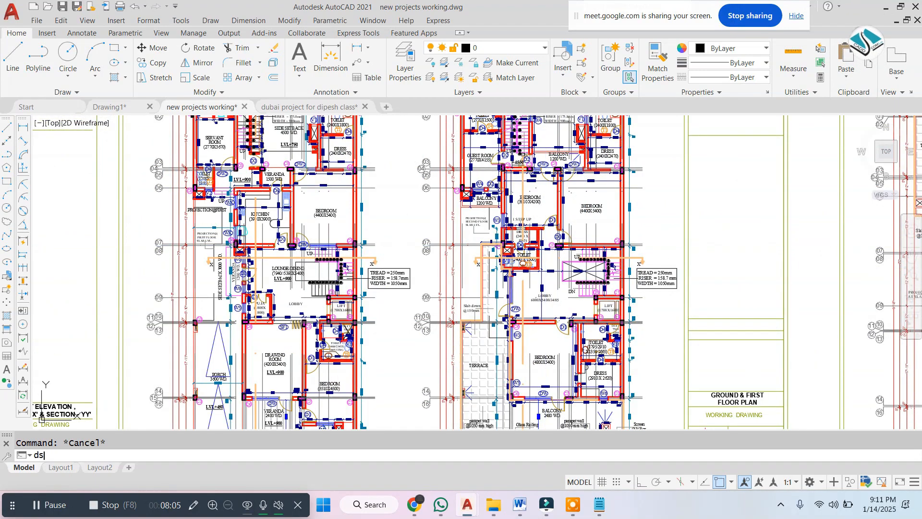
pyautogui.press('Return')
pyautogui.moveTo(665, 48); pyautogui.dragTo(451, 63)
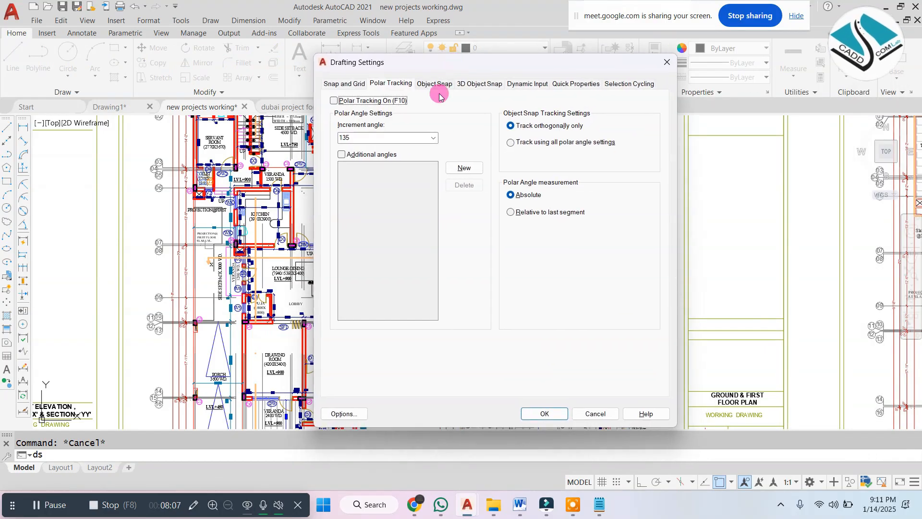
# Review the snap and grid, polar tracking and object snap settings
pyautogui.click(344, 83)
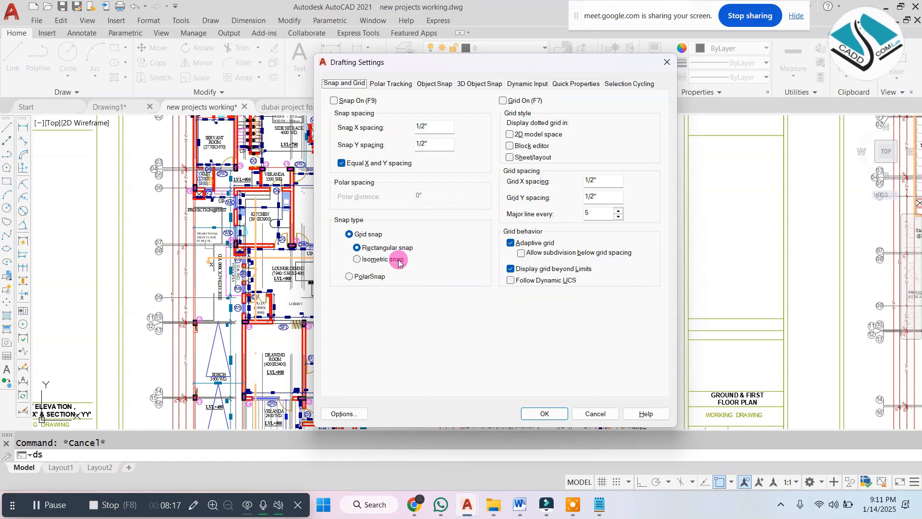
pyautogui.click(391, 84)
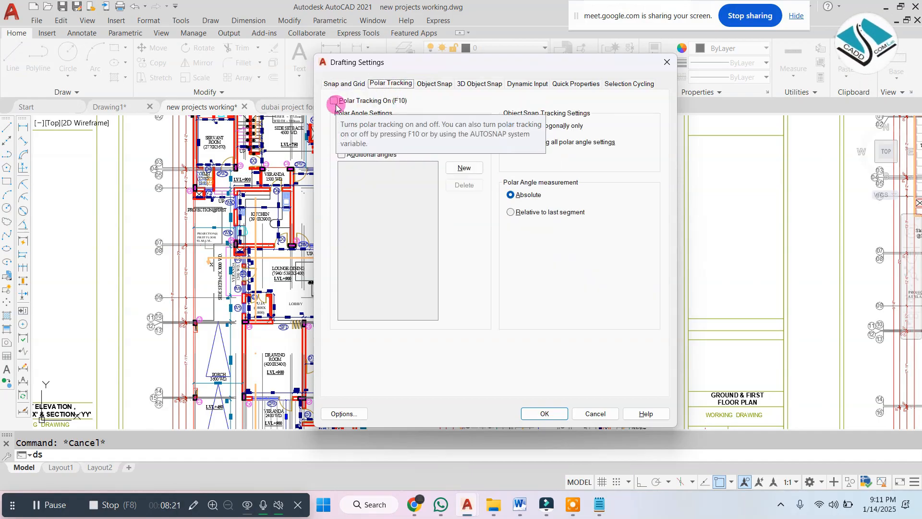
pyautogui.click(443, 84)
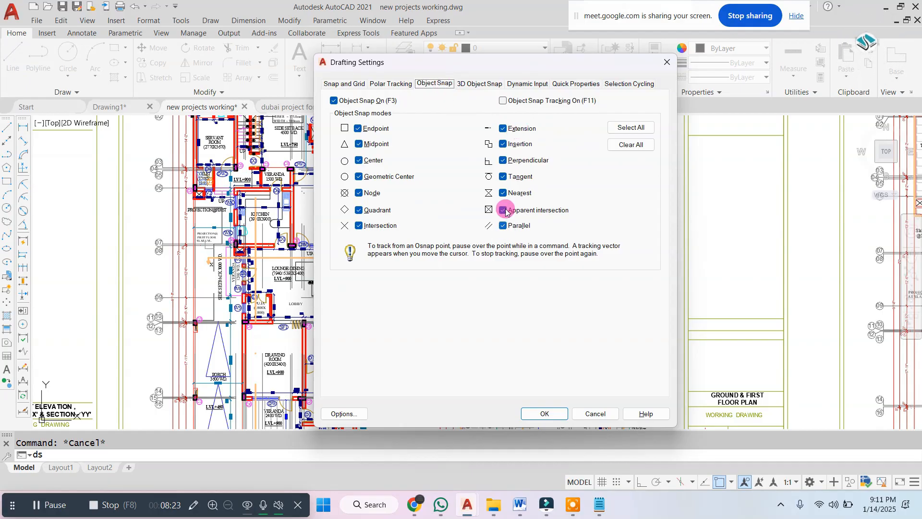
# Enable pointer input, dimension input, command prompting near the crosshairs and additional command tips, and apply the drafting settings
pyautogui.click(528, 84)
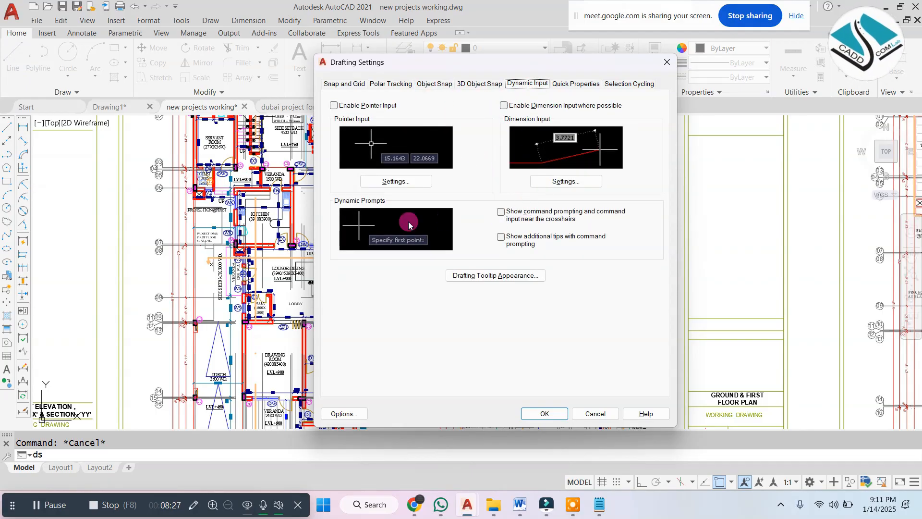
pyautogui.click(502, 105)
pyautogui.click(334, 106)
pyautogui.click(501, 211)
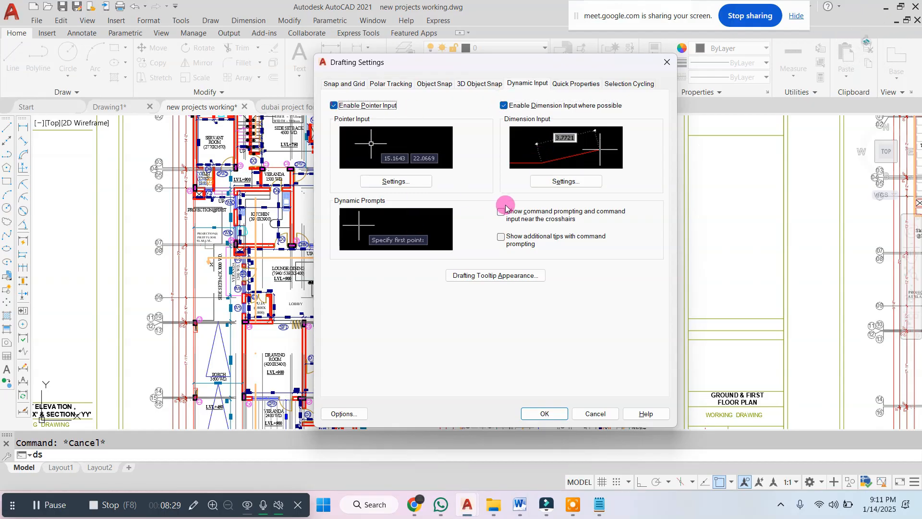
pyautogui.click(501, 236)
pyautogui.click(555, 412)
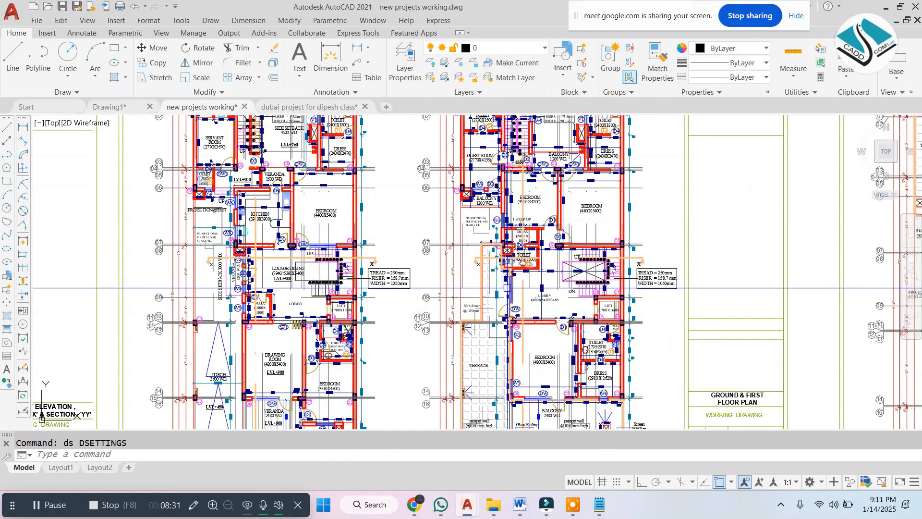
# Start a line in the empty area above the ground floor plan and turn on Ortho mode
pyautogui.moveTo(430, 158); pyautogui.dragTo(424, 285, button='middle')
pyautogui.click(13, 57)
pyautogui.moveTo(358, 142); pyautogui.dragTo(358, 194, button='middle')
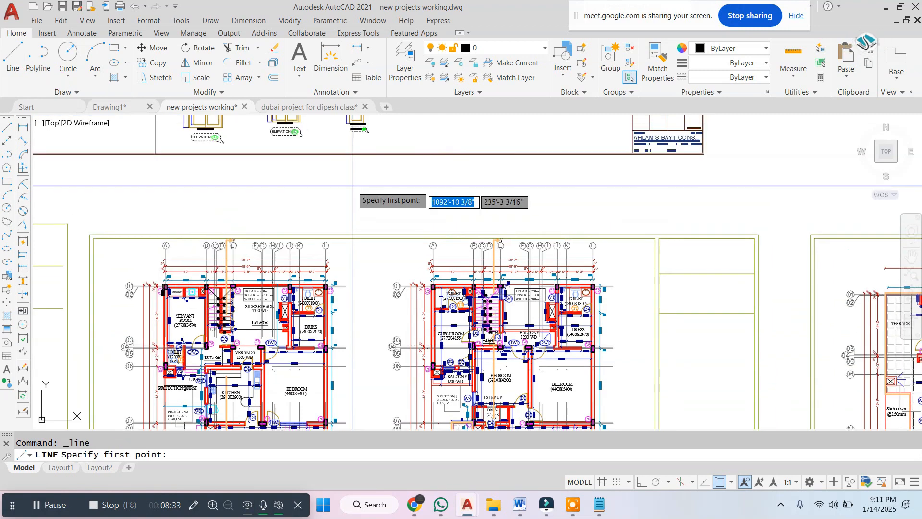
pyautogui.click(331, 192)
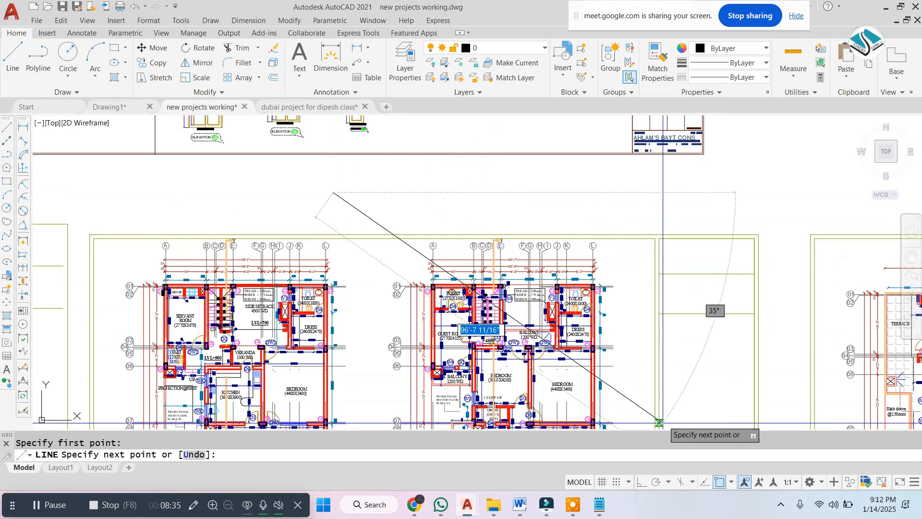
pyautogui.click(641, 481)
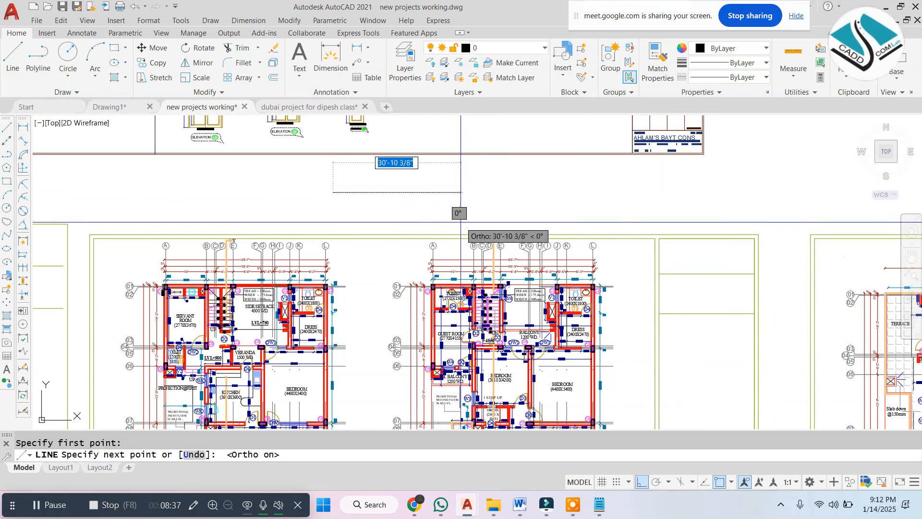
# Try entering a length of 15 for the line through dynamic input, and cancel the Line command
pyautogui.write('co')
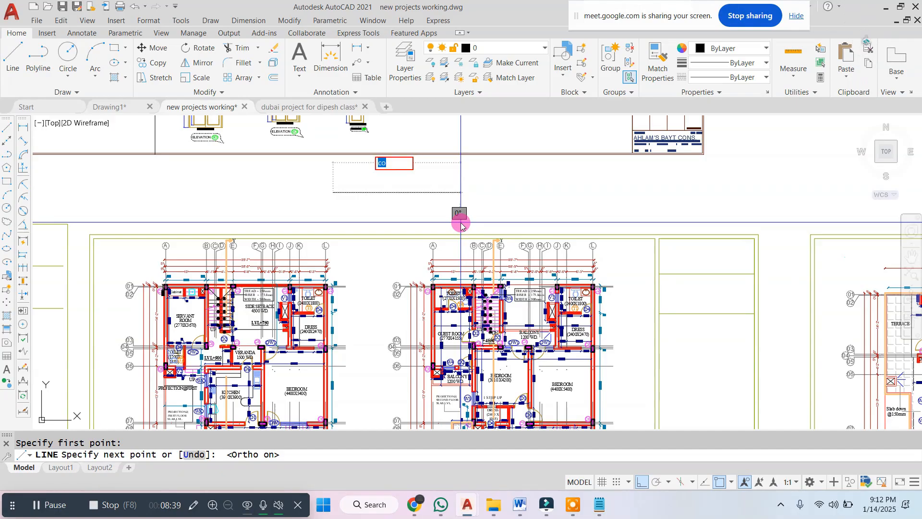
pyautogui.write('15')
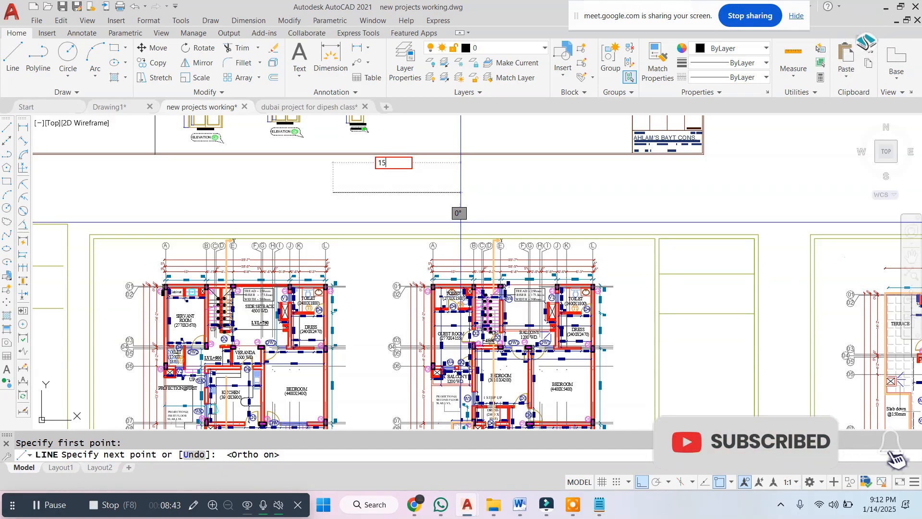
pyautogui.press('Escape')
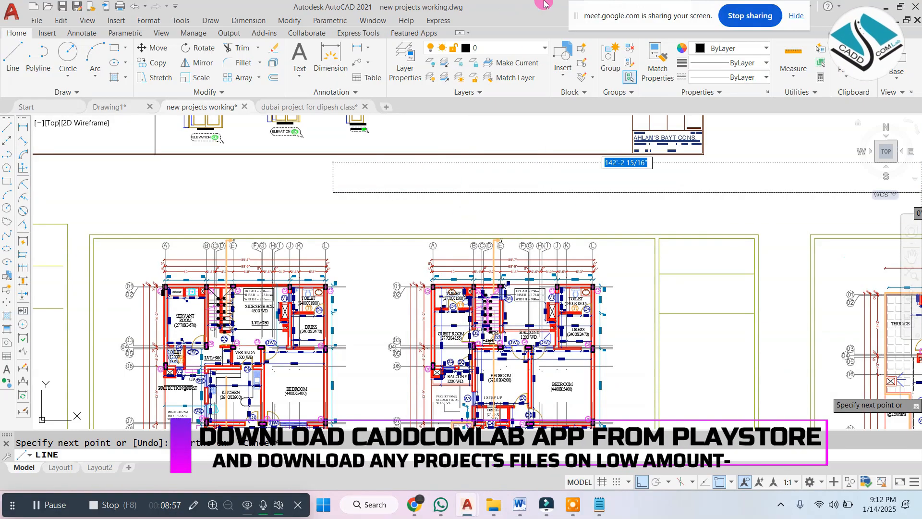
pyautogui.scroll(2, 385, 156)
pyautogui.press('Escape')
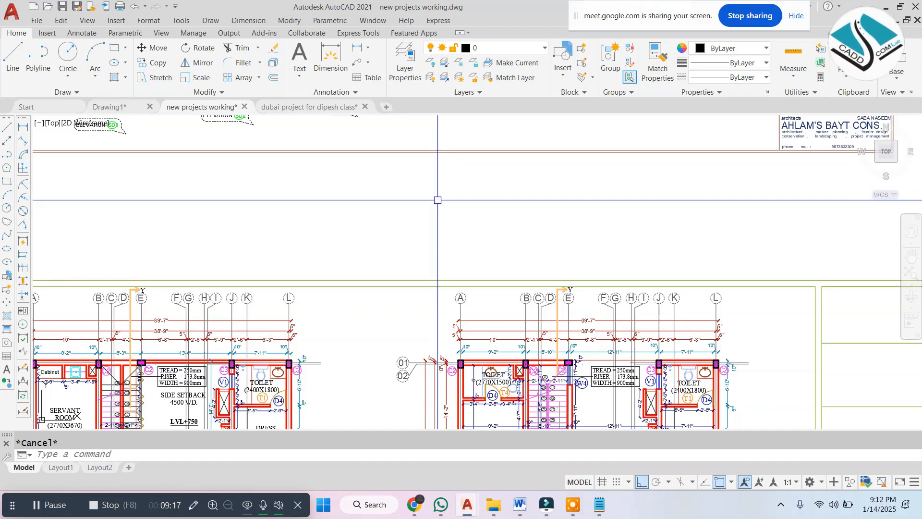
# Open Drafting Settings with the DS command and clear pointer input, dimension input, command prompting near the crosshairs and additional tips
pyautogui.write('ds')
pyautogui.press('Return')
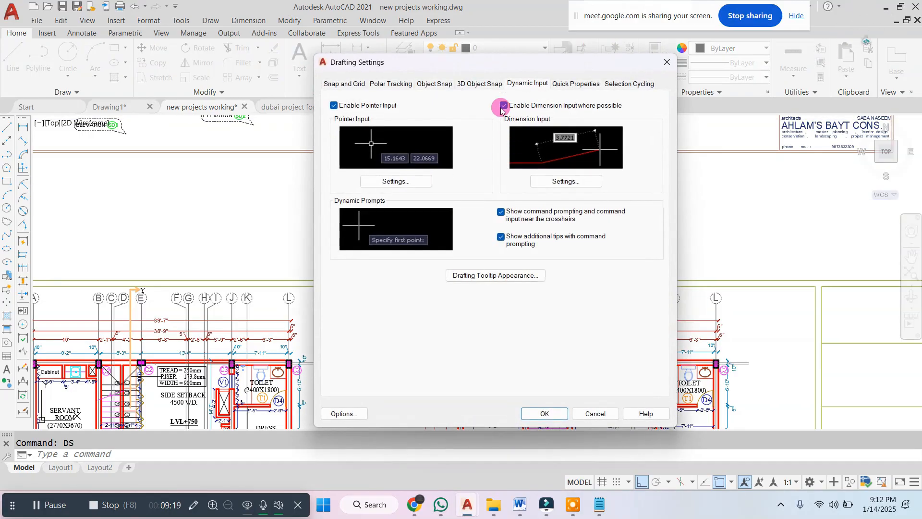
pyautogui.click(372, 105)
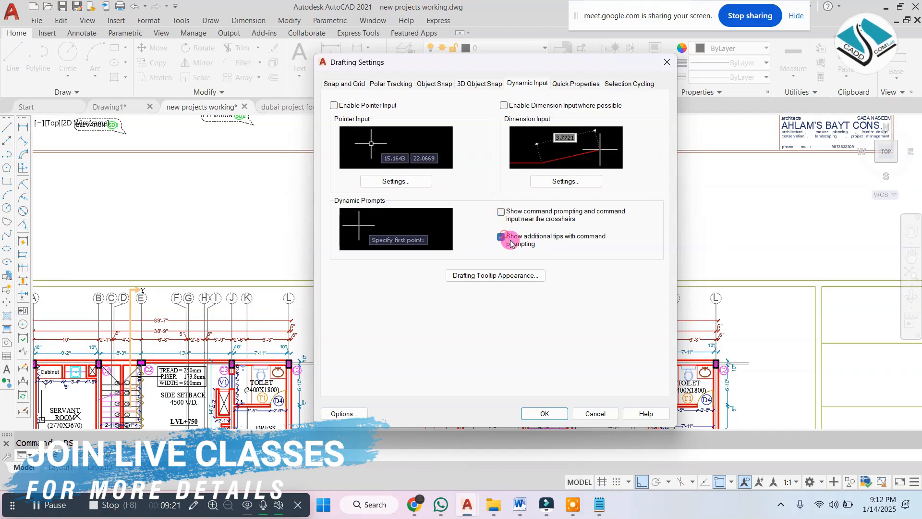
# Open the program options from Drafting Settings and show the display settings
pyautogui.click(334, 414)
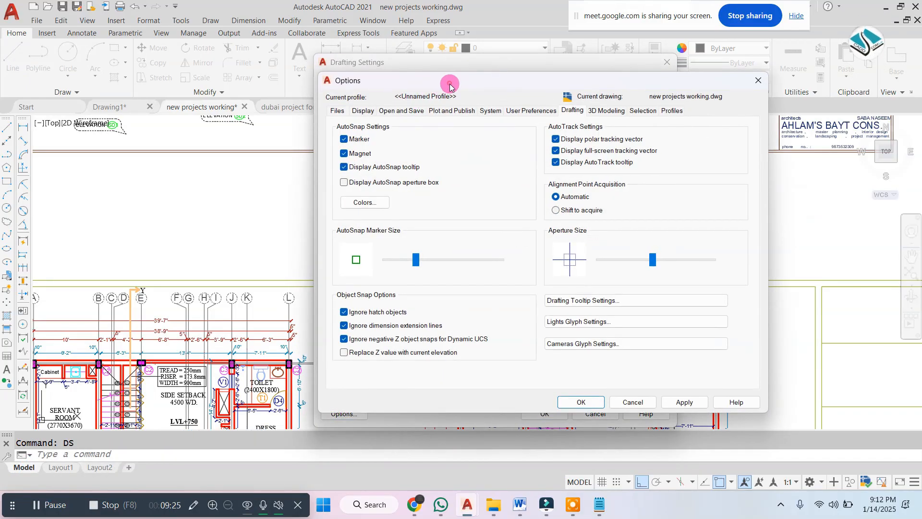
pyautogui.moveTo(450, 86); pyautogui.dragTo(392, 66)
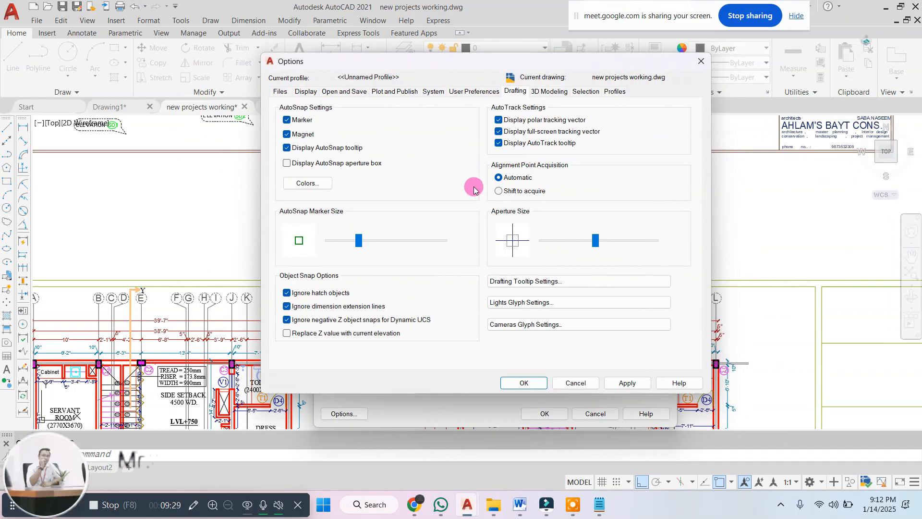
pyautogui.click(306, 92)
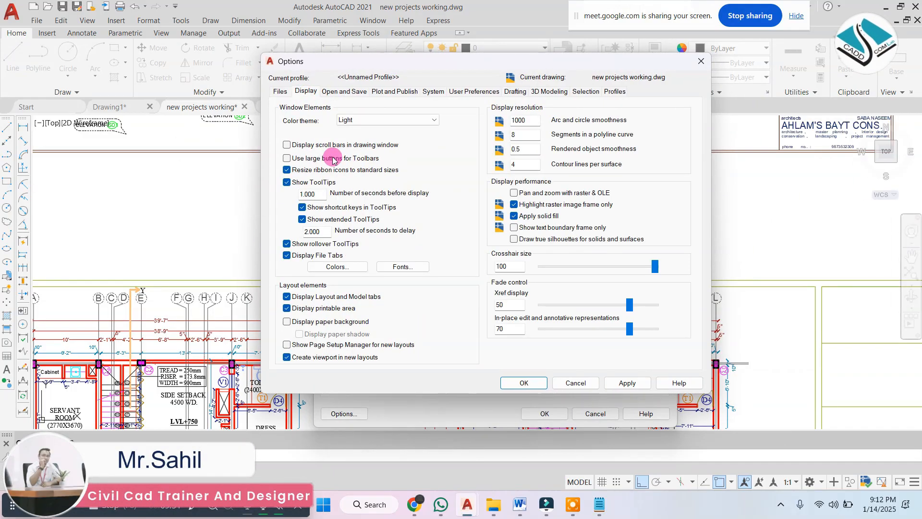
# Mark the color theme setting and the Colors and Fonts options with the annotation pen, and clear the marks
pyautogui.click(193, 505)
pyautogui.click(837, 159)
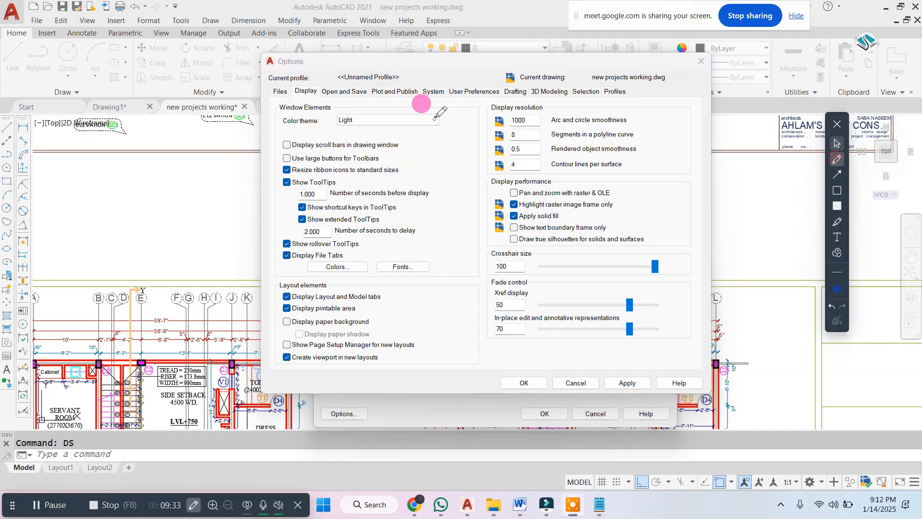
pyautogui.moveTo(386, 103)
pyautogui.mouseDown()
pyautogui.moveTo(474, 136)
pyautogui.moveTo(358, 100)
pyautogui.moveTo(401, 133)
pyautogui.moveTo(493, 104)
pyautogui.mouseUp()
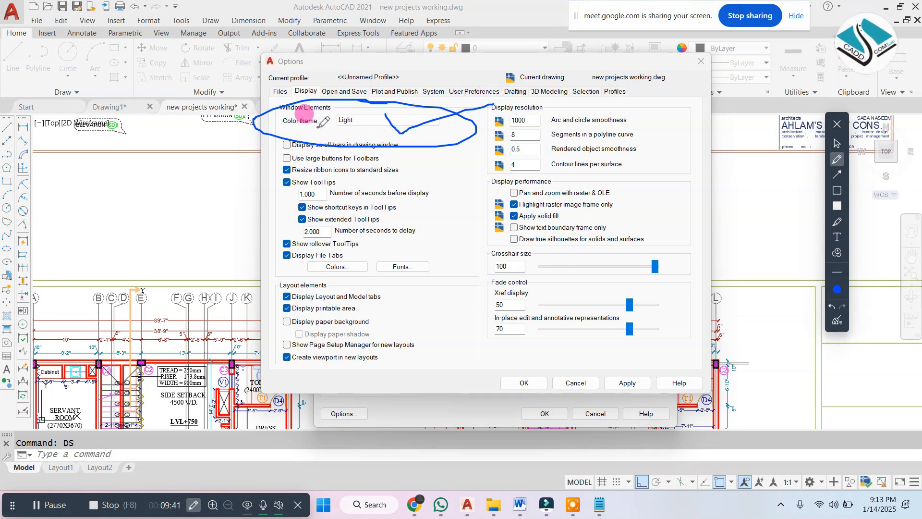
pyautogui.moveTo(332, 127); pyautogui.dragTo(383, 102)
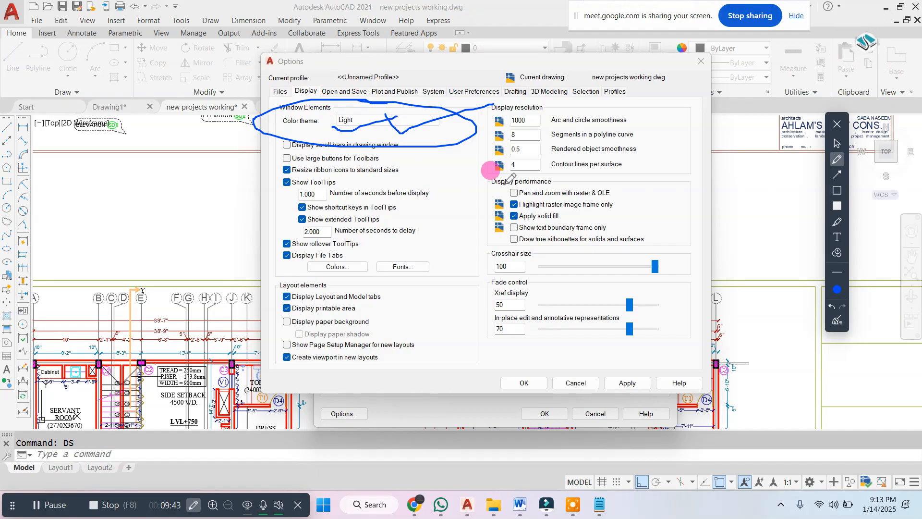
pyautogui.click(841, 325)
pyautogui.moveTo(309, 104); pyautogui.dragTo(327, 130)
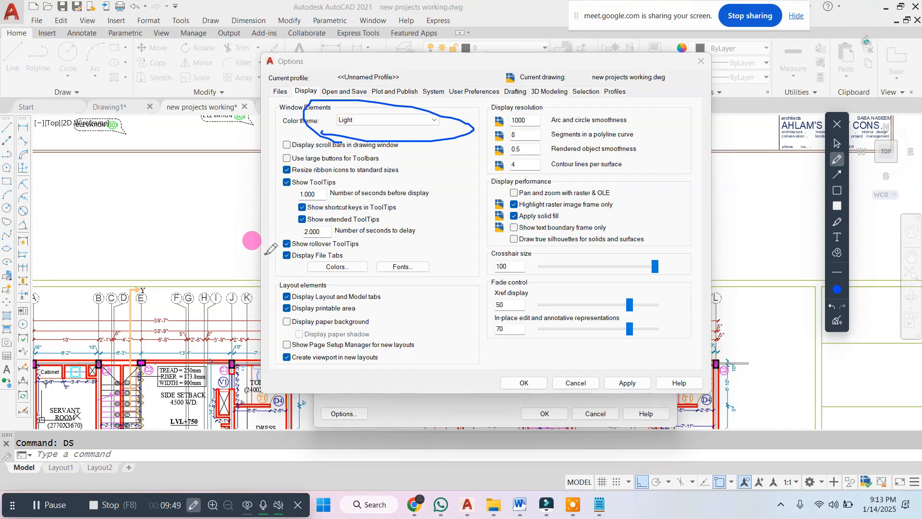
pyautogui.moveTo(266, 255); pyautogui.dragTo(316, 277)
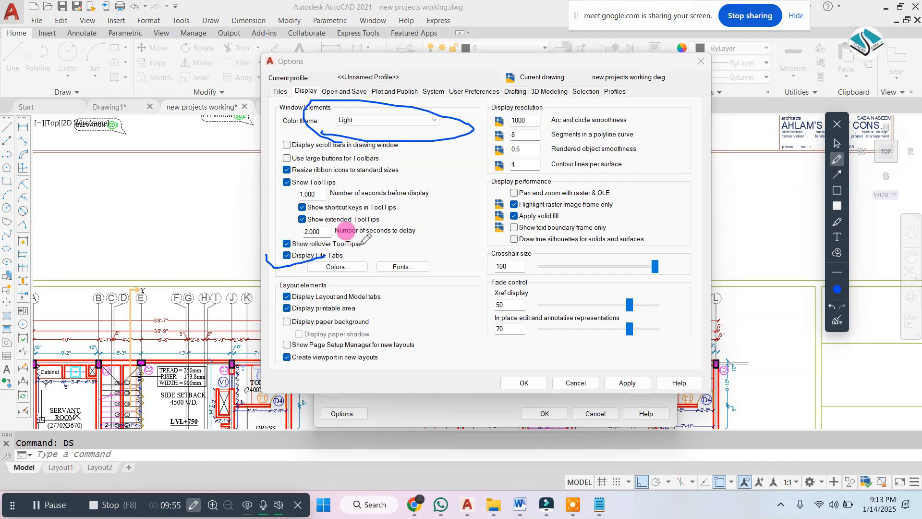
pyautogui.moveTo(373, 251)
pyautogui.mouseDown()
pyautogui.moveTo(293, 277)
pyautogui.moveTo(351, 251)
pyautogui.mouseUp()
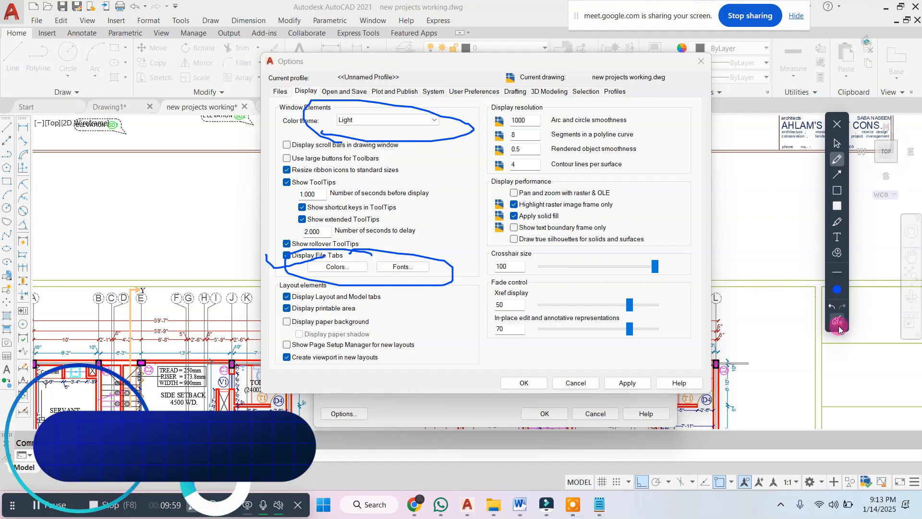
pyautogui.click(838, 324)
pyautogui.click(839, 143)
# View the command line window font settings, and close the font, options and drafting settings dialogs without applying anything
pyautogui.click(656, 215)
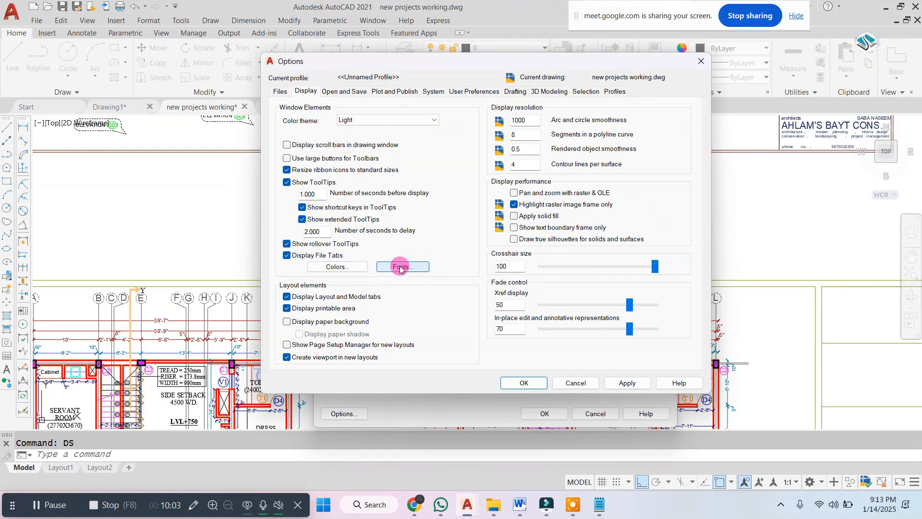
pyautogui.click(418, 268)
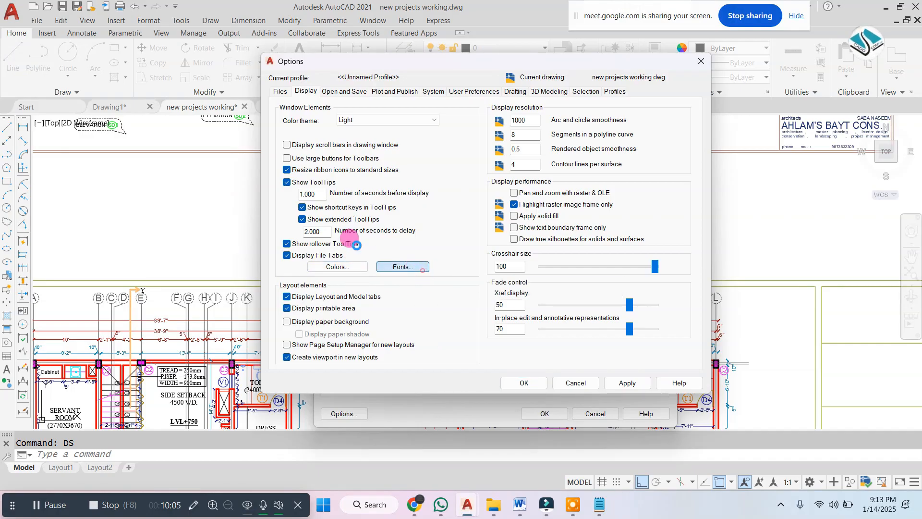
pyautogui.moveTo(427, 153); pyautogui.dragTo(373, 164)
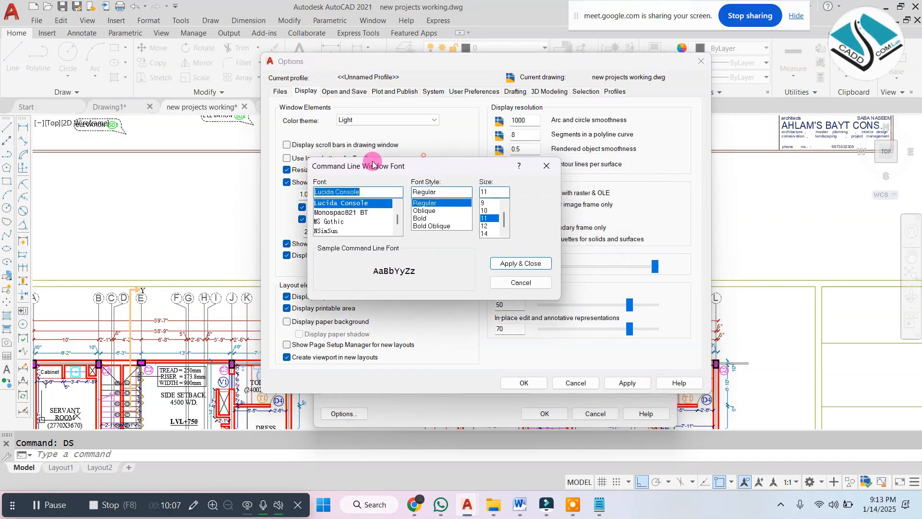
pyautogui.click(547, 166)
pyautogui.click(586, 383)
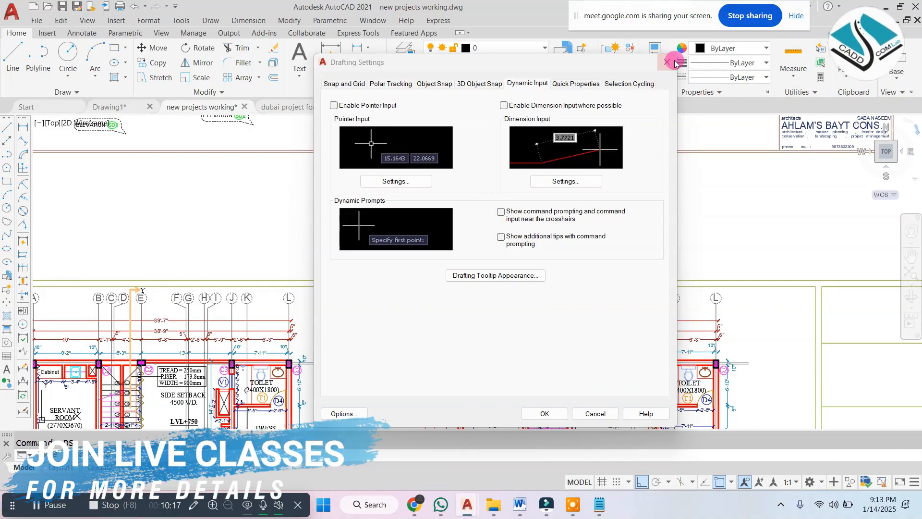
pyautogui.press('Escape')
# Enter random text as a command to demonstrate input near the crosshairs, and cancel it
pyautogui.write('djkhfjdsk')
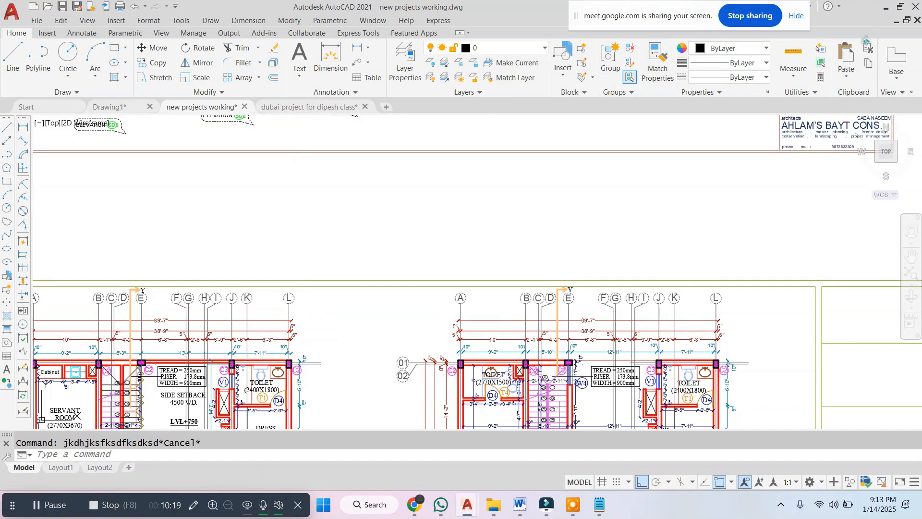
pyautogui.press('Return')
pyautogui.write('dkfhs')
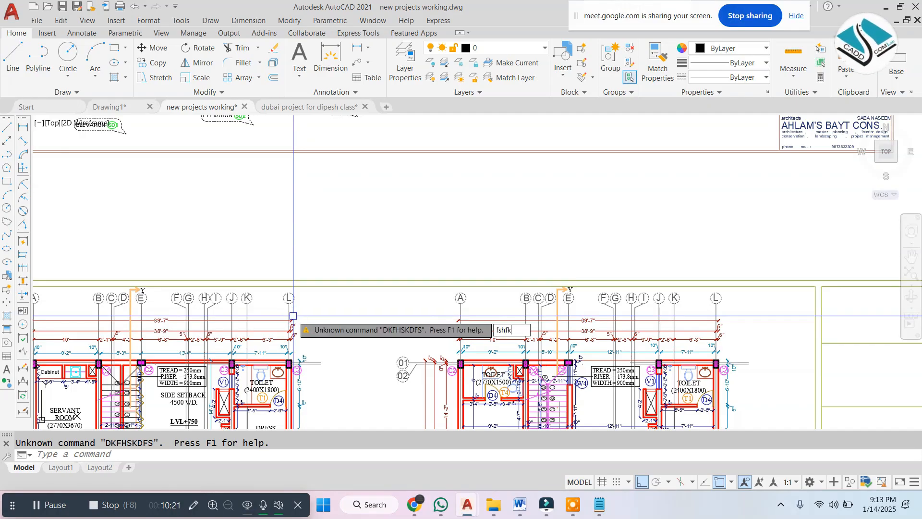
pyautogui.press('Escape')
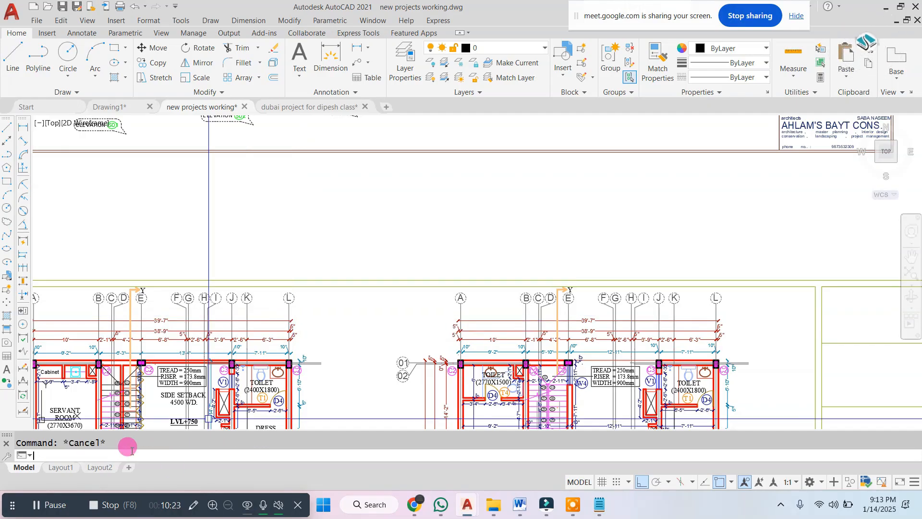
# Disable pointer input, dimension input, command prompting near the crosshairs and additional command tips with the DS command, and apply the drafting settings
pyautogui.write('ds')
pyautogui.press('Return')
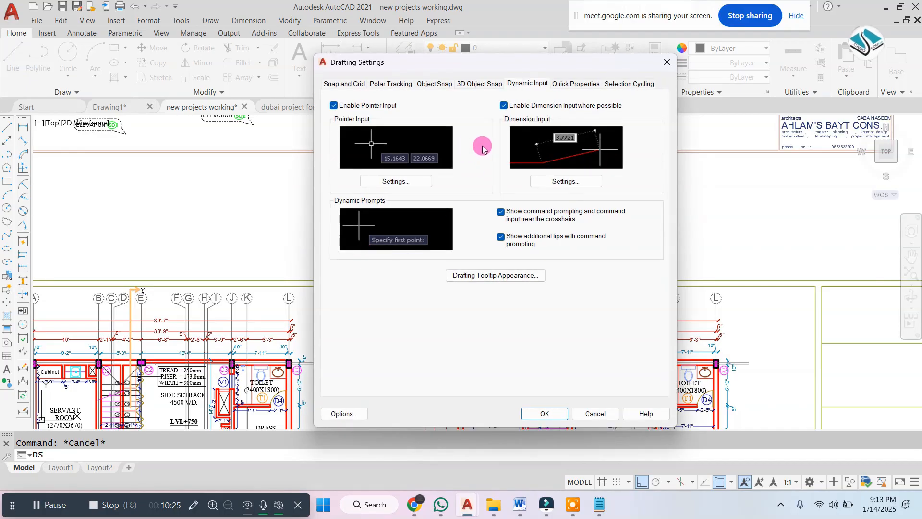
pyautogui.click(334, 105)
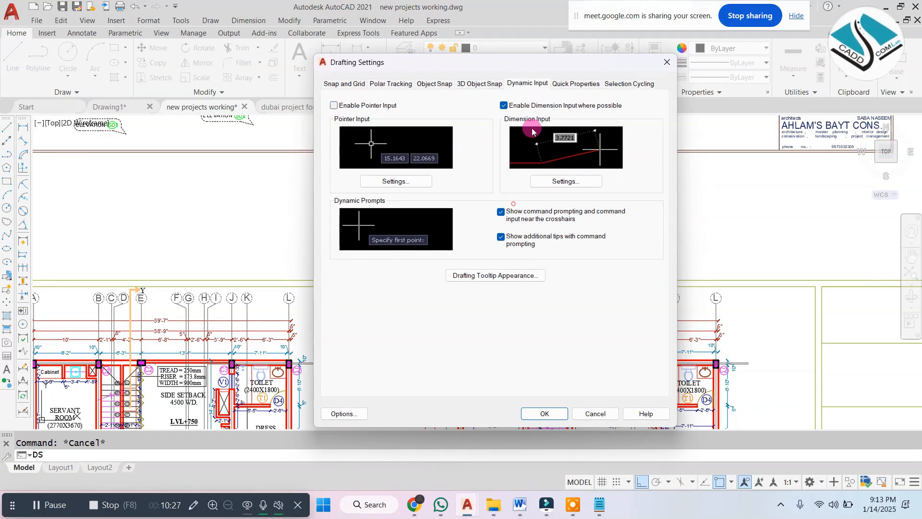
pyautogui.click(523, 106)
pyautogui.click(510, 237)
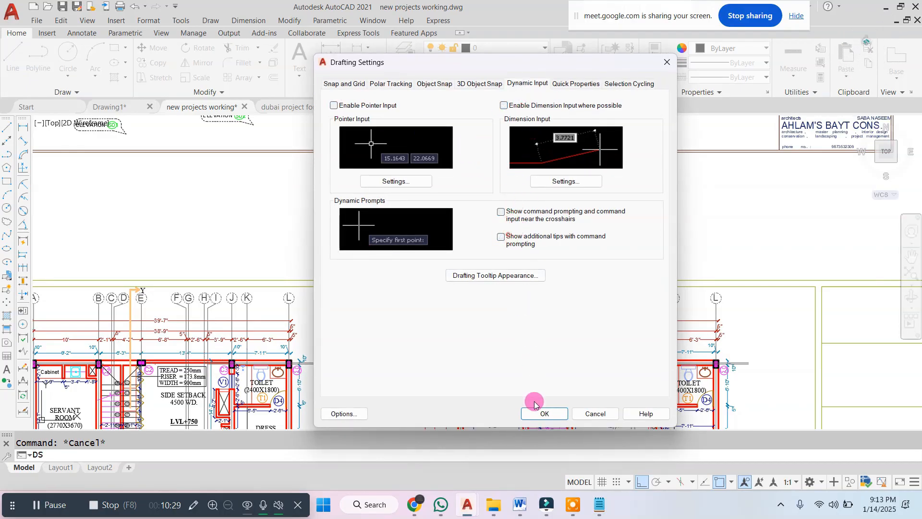
pyautogui.click(538, 412)
# Reopen Drafting Settings and go to the display settings in the program options
pyautogui.press('Return')
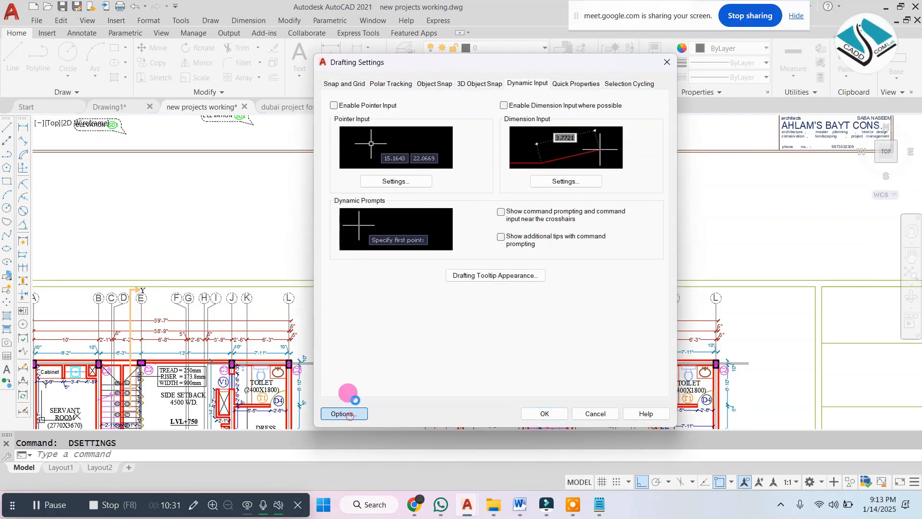
pyautogui.click(343, 413)
pyautogui.click(361, 110)
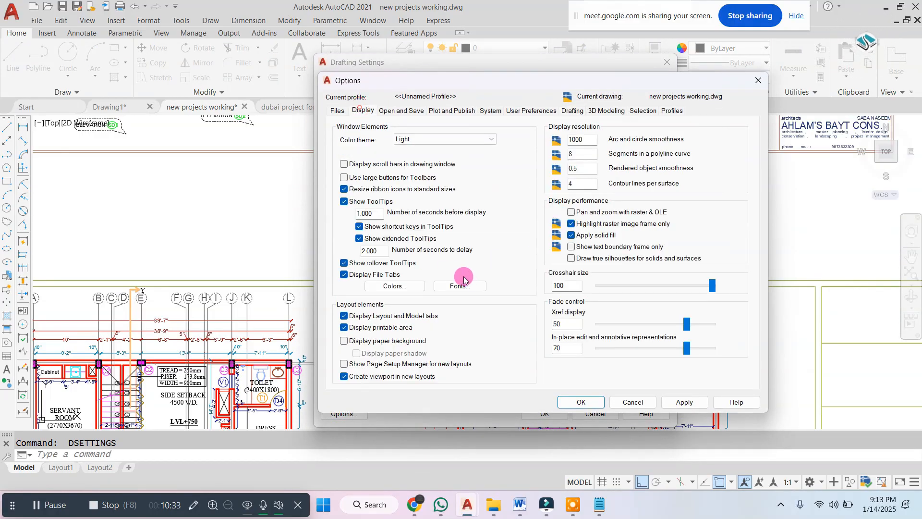
# Try a command line window font size of 12, and close the font settings without applying it
pyautogui.click(461, 286)
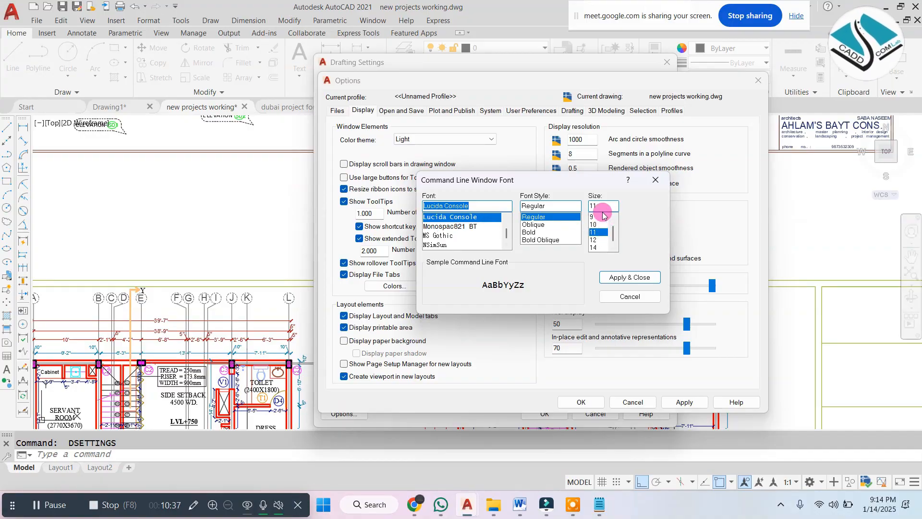
pyautogui.click(597, 241)
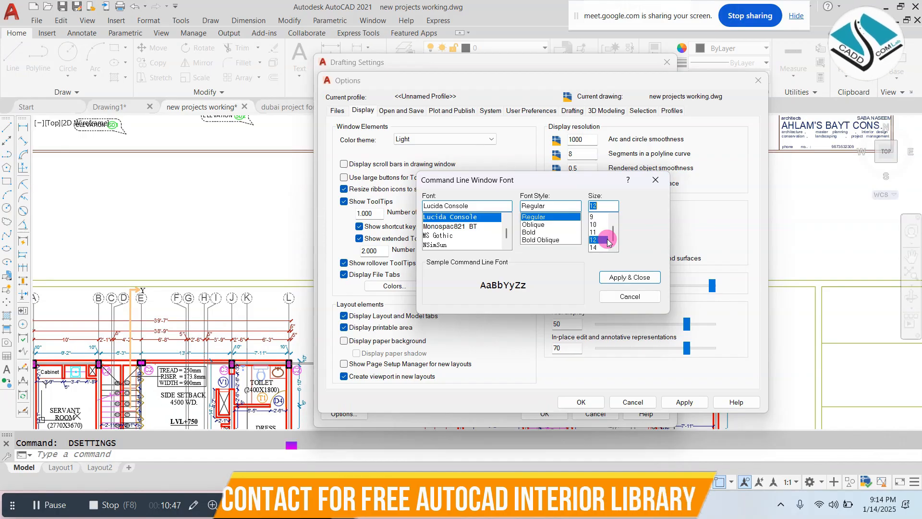
pyautogui.click(655, 180)
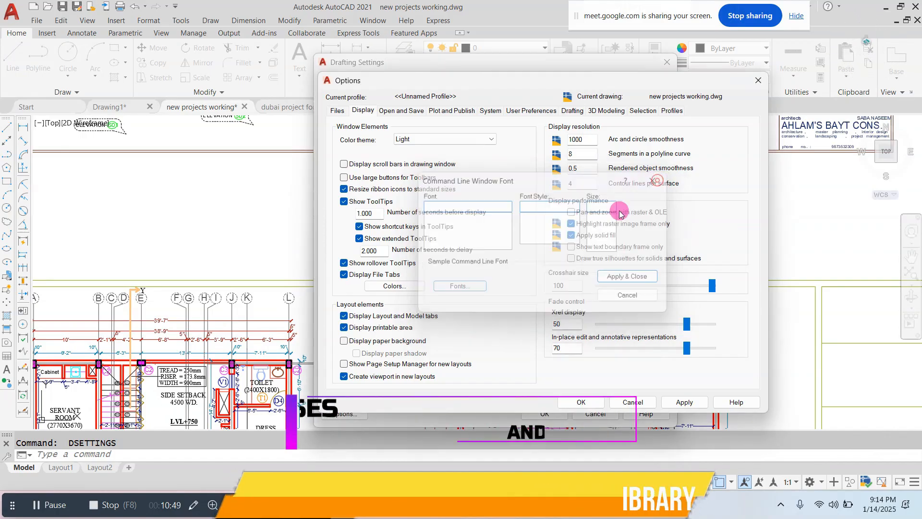
# Try a custom true color for the uniform background of 2D model space in the drawing window colors
pyautogui.click(416, 286)
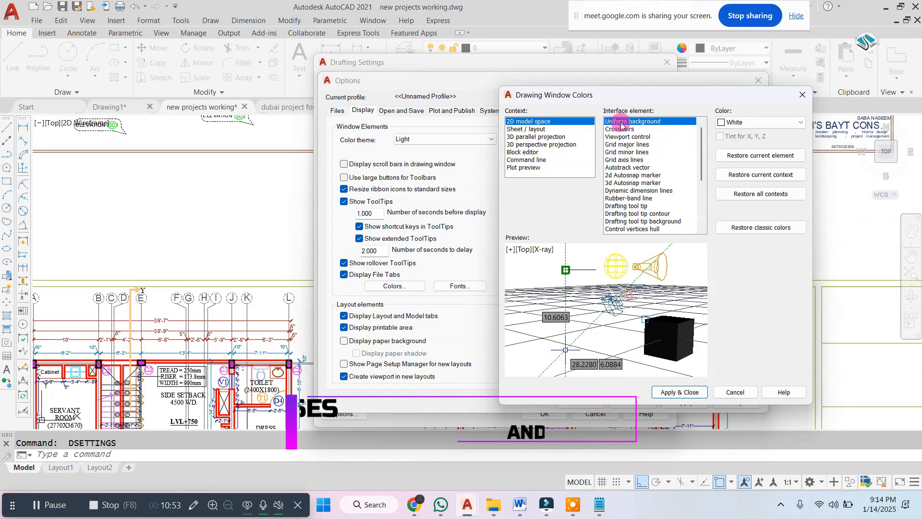
pyautogui.click(733, 123)
pyautogui.click(745, 207)
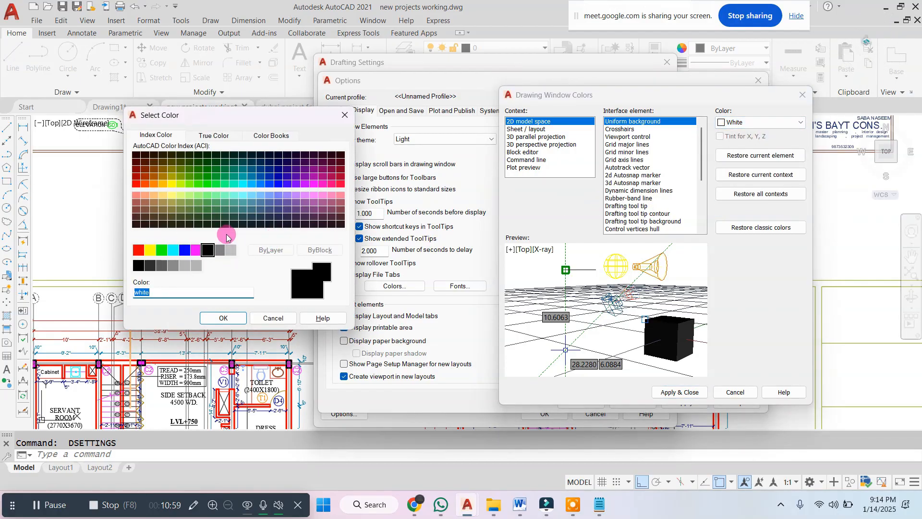
pyautogui.click(214, 138)
pyautogui.moveTo(257, 257); pyautogui.dragTo(272, 174)
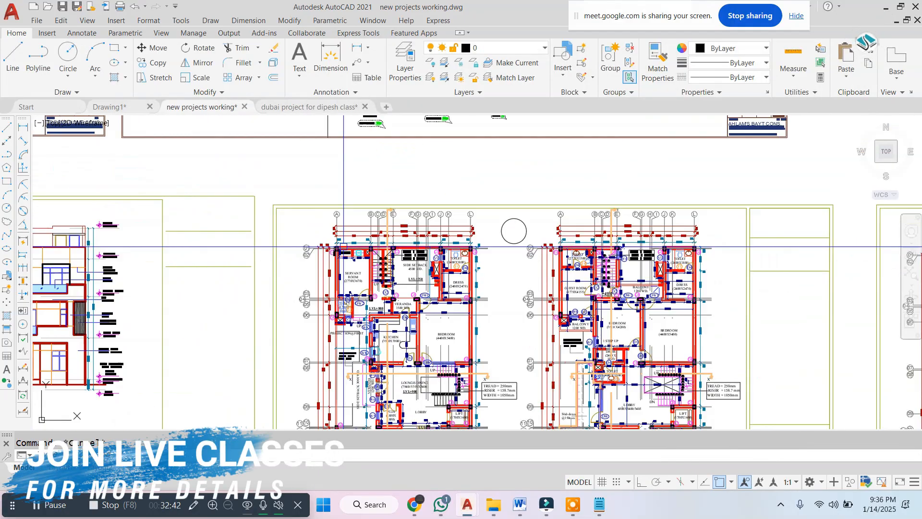
# Examine the dimensioned grid area of the house floor plan and consult the template design notes in Notepad
pyautogui.scroll(3, 367, 217)
pyautogui.moveTo(432, 227); pyautogui.dragTo(367, 217, button='middle')
pyautogui.scroll(2, 367, 207)
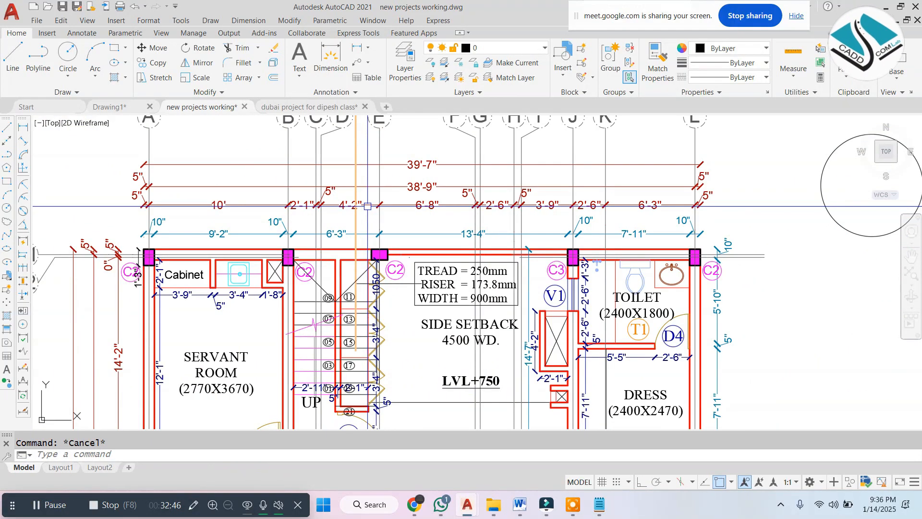
pyautogui.scroll(-2, 367, 206)
pyautogui.moveTo(368, 206); pyautogui.dragTo(307, 205, button='middle')
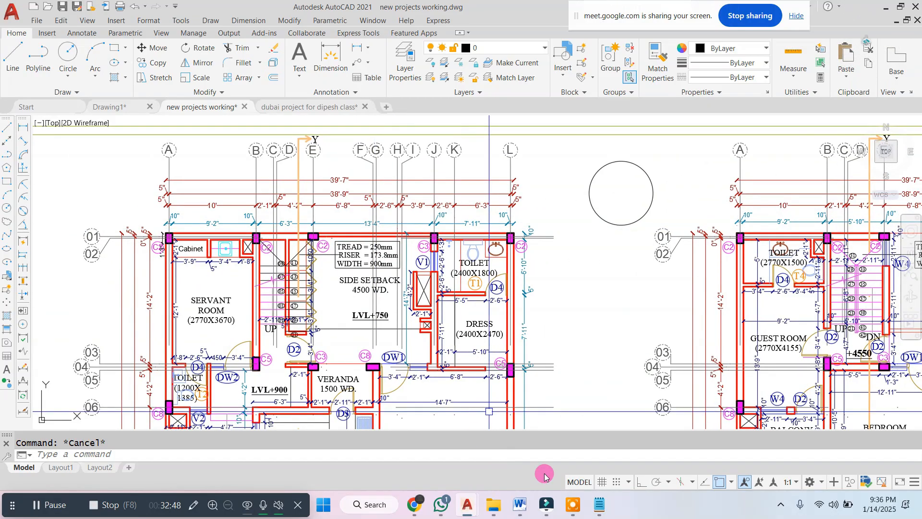
pyautogui.click(597, 504)
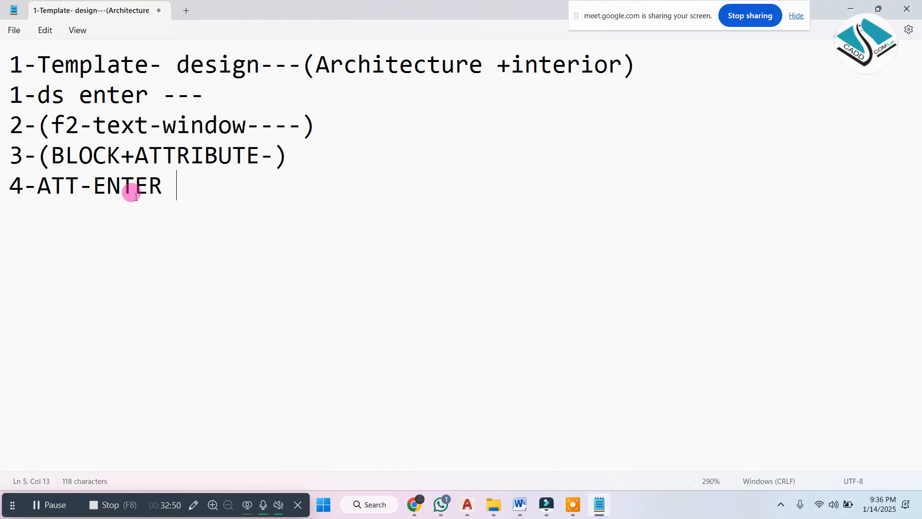
pyautogui.click(847, 8)
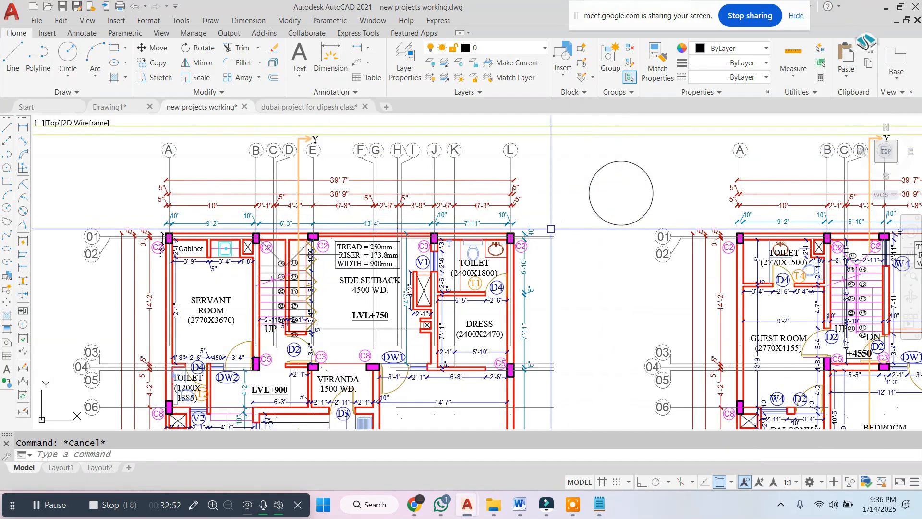
# Examine the water closet and washbasin fixtures in the 2400X1800 toilet of the floor plan
pyautogui.scroll(8, 496, 246)
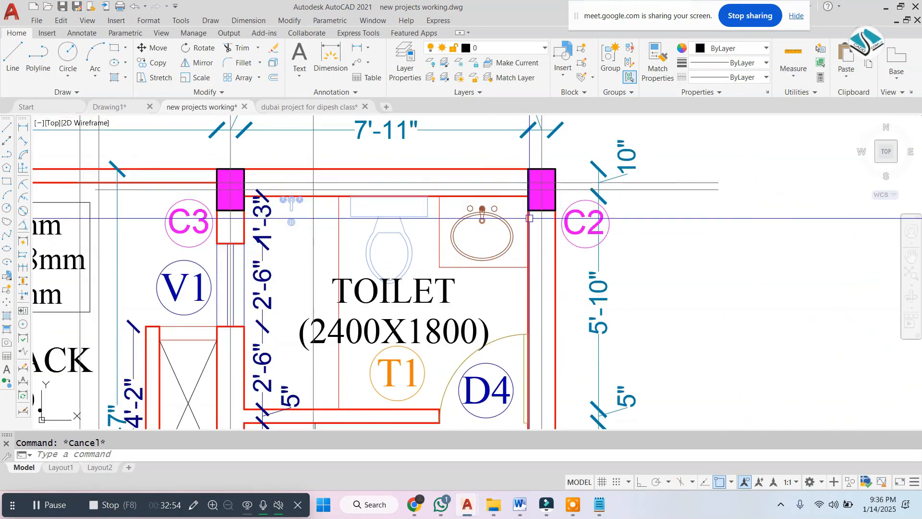
pyautogui.scroll(3, 465, 233)
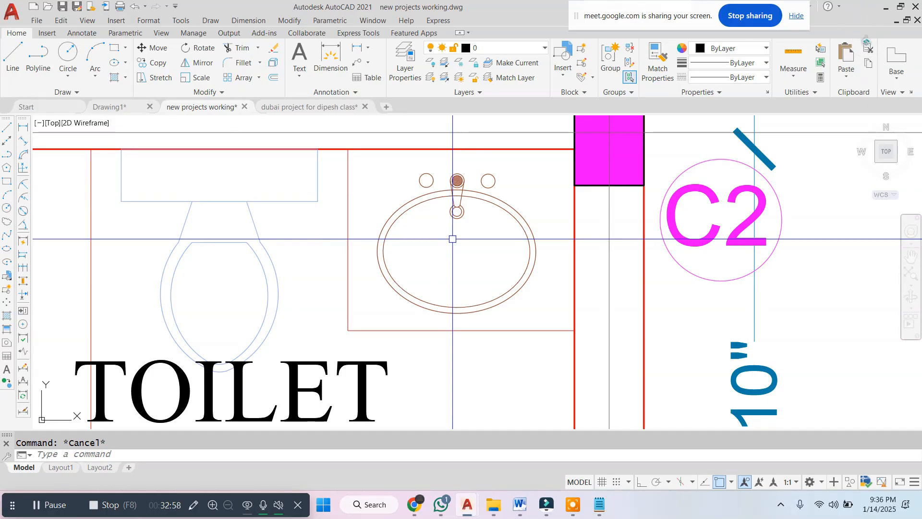
pyautogui.scroll(-5, 453, 238)
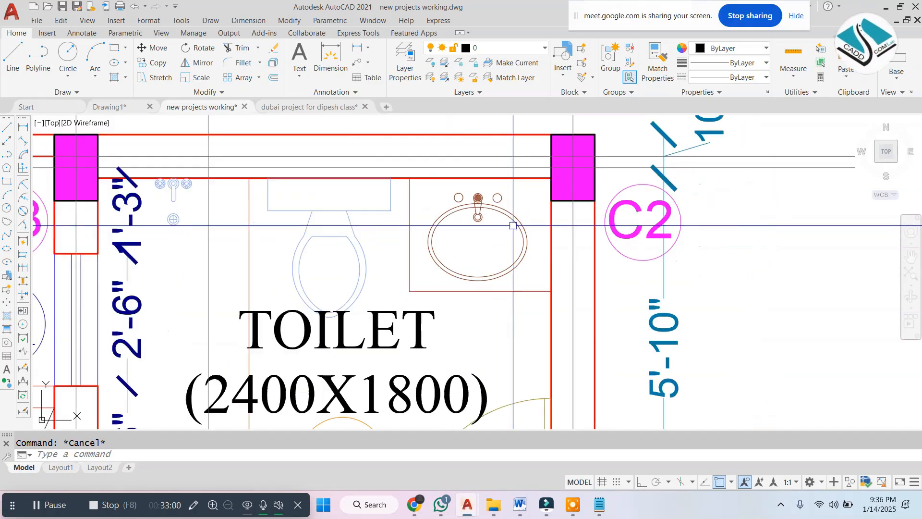
pyautogui.scroll(3, 443, 225)
pyautogui.scroll(2, 443, 224)
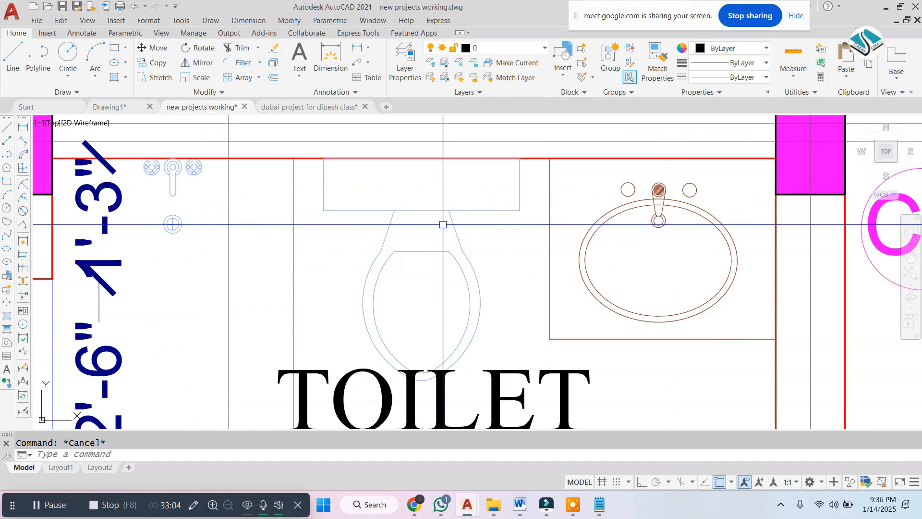
pyautogui.scroll(-6, 443, 224)
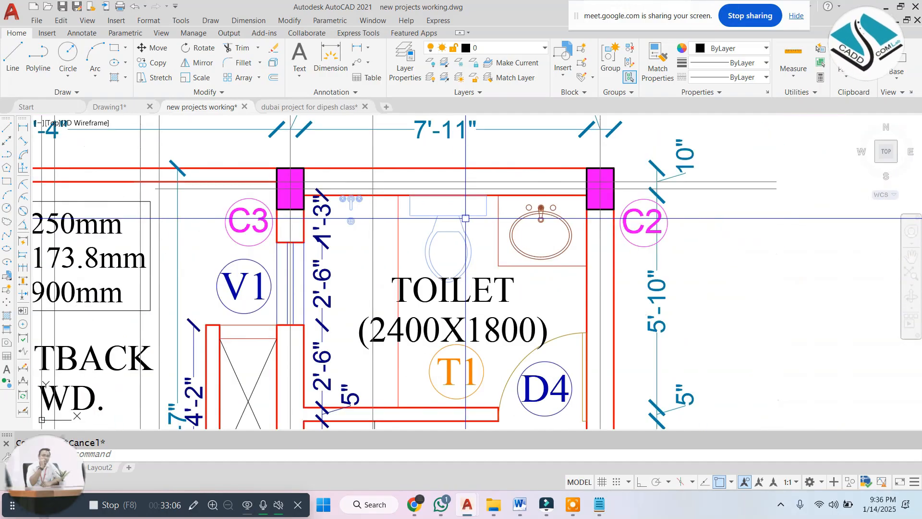
# Copy the water closet from the 2400X1800 toilet to the empty area beside the floor plan
pyautogui.scroll(4, 464, 219)
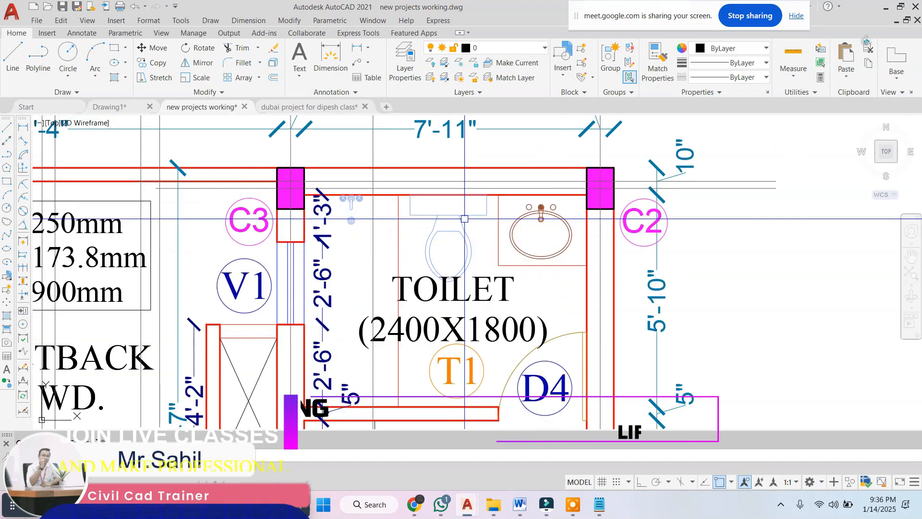
pyautogui.write('co')
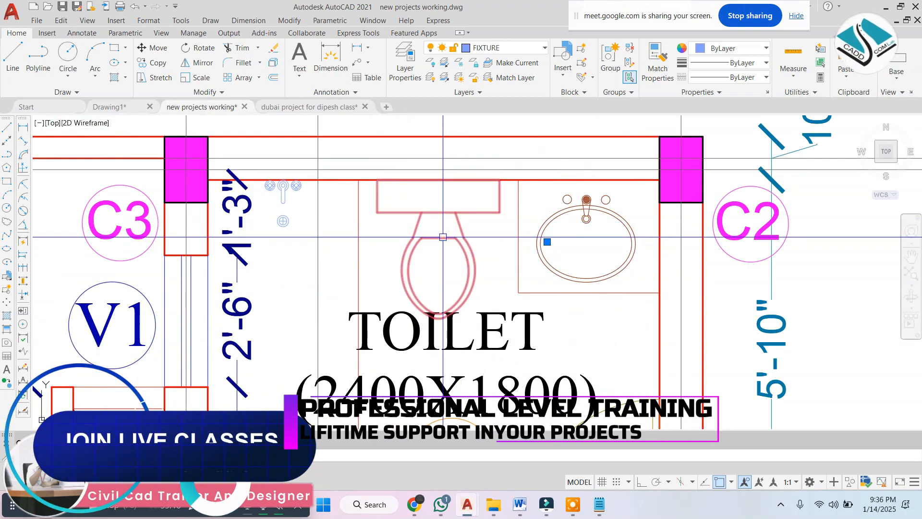
pyautogui.press('Return')
pyautogui.scroll(-2, 442, 237)
pyautogui.moveTo(442, 236); pyautogui.dragTo(152, 260, button='middle')
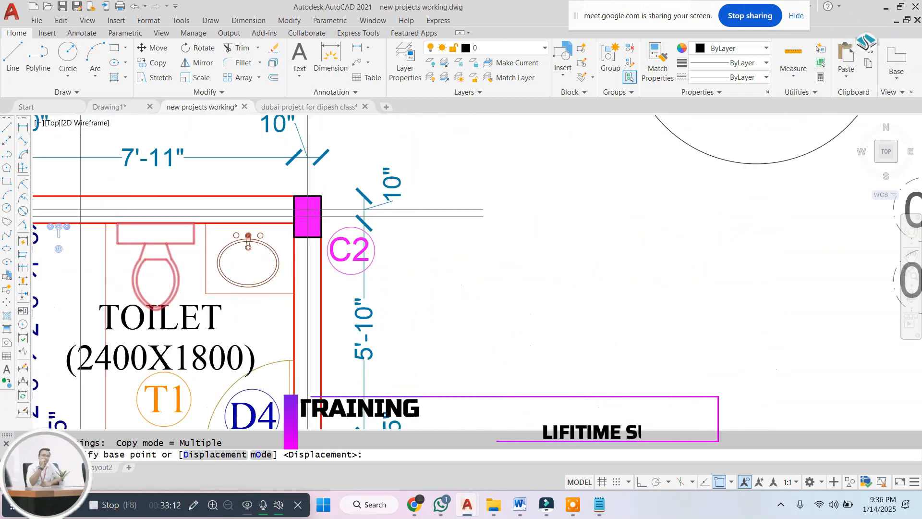
pyautogui.scroll(-2, 288, 277)
pyautogui.click(240, 257)
pyautogui.click(502, 269)
pyautogui.press('Escape')
pyautogui.press('Escape')
# Define an attribute with the tag W.C and place it on the bowl of the copied water closet
pyautogui.scroll(4, 498, 279)
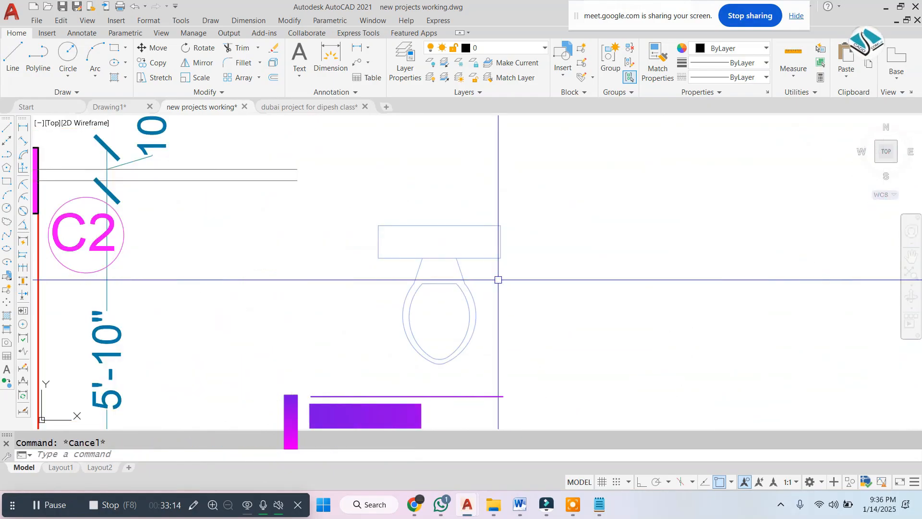
pyautogui.write('att')
pyautogui.press('Return')
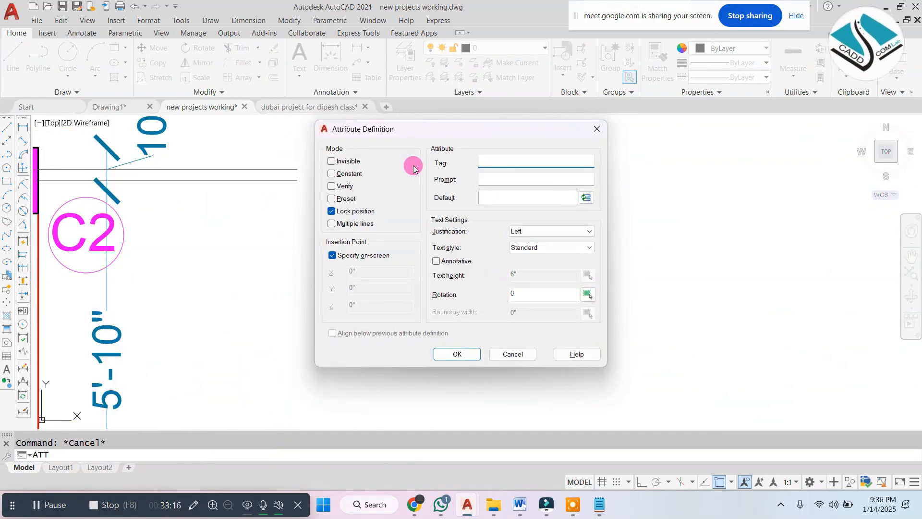
pyautogui.click(457, 354)
pyautogui.scroll(4, 488, 234)
pyautogui.click(332, 376)
pyautogui.press('Escape')
# Scale down the W.C attribute text to fit inside the bowl
pyautogui.click(433, 333)
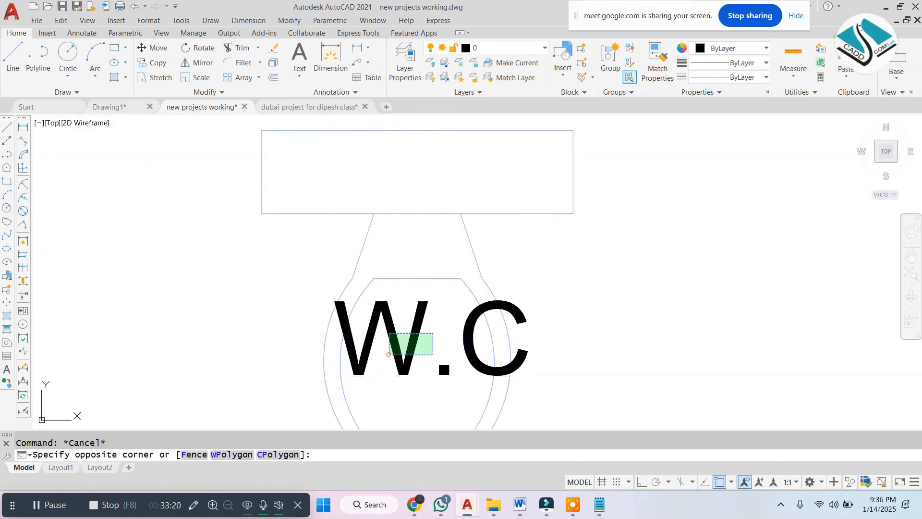
pyautogui.click(389, 355)
pyautogui.moveTo(415, 370); pyautogui.dragTo(383, 243, button='middle')
pyautogui.write('sc')
pyautogui.press('Return')
pyautogui.click(390, 207)
pyautogui.click(410, 258)
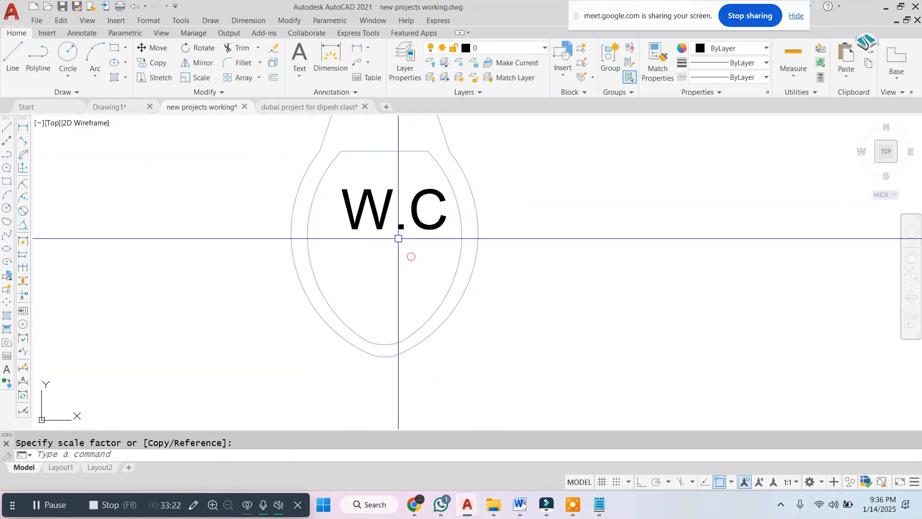
# Move the W.C attribute text down to the middle of the bowl
pyautogui.click(398, 238)
pyautogui.click(368, 208)
pyautogui.write('m')
pyautogui.press('Return')
pyautogui.click(561, 167)
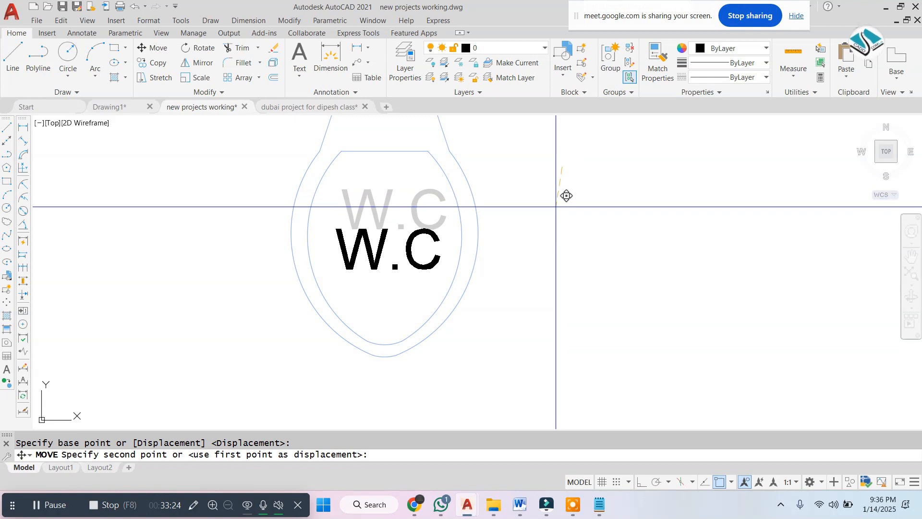
pyautogui.click(546, 189)
pyautogui.press('Escape')
# Create a block named SADAD from the water closet and its W.C attribute, converting the selected objects to the block
pyautogui.scroll(-4, 494, 212)
pyautogui.moveTo(490, 194); pyautogui.dragTo(409, 300, button='middle')
pyautogui.scroll(2, 427, 277)
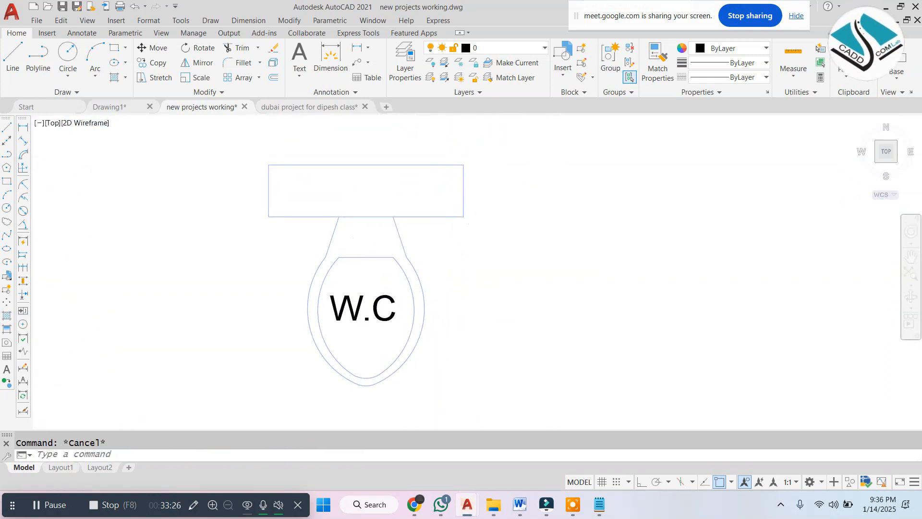
pyautogui.press('Return')
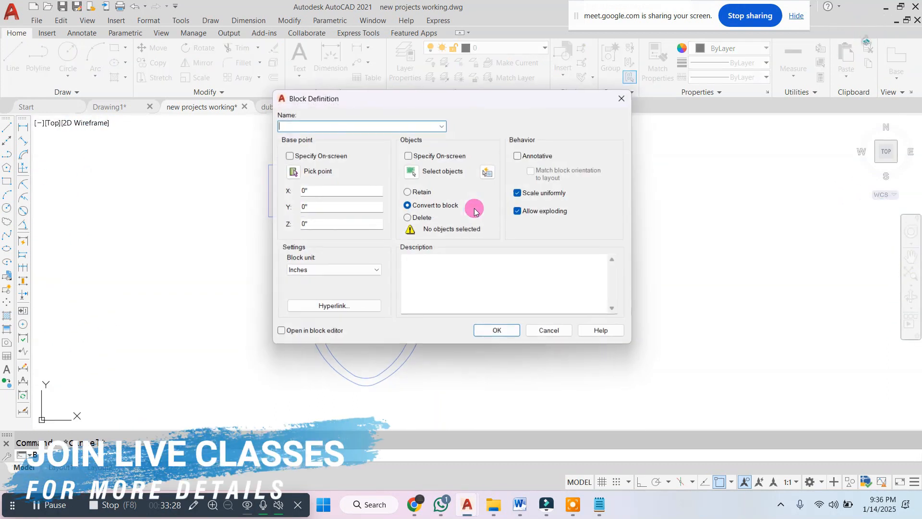
pyautogui.write('SADAD')
pyautogui.click(413, 175)
pyautogui.click(509, 141)
pyautogui.click(229, 355)
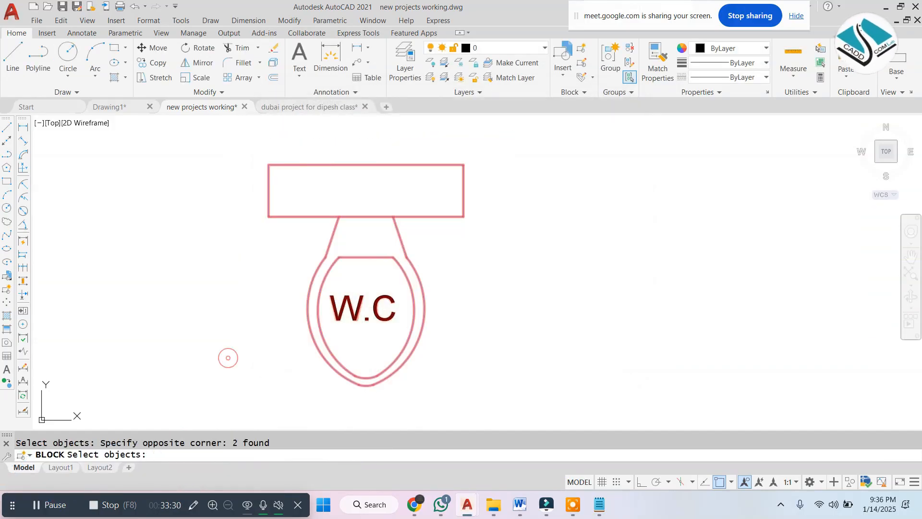
pyautogui.rightClick(412, 237)
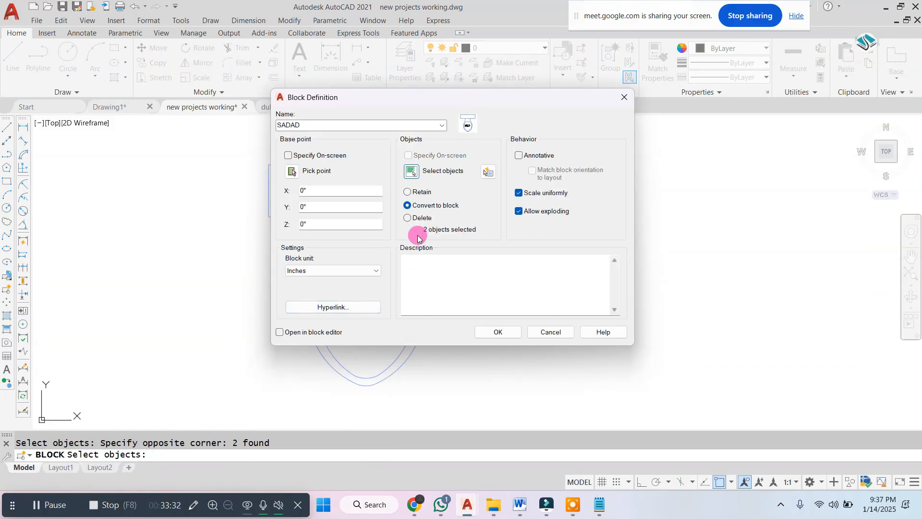
pyautogui.click(495, 336)
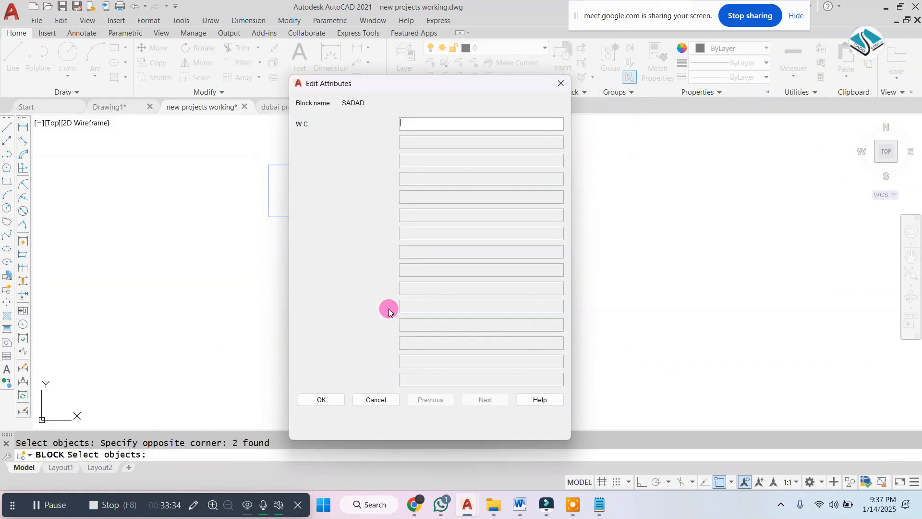
# Enter WC as the attribute value of the SADAD block
pyautogui.write('WC')
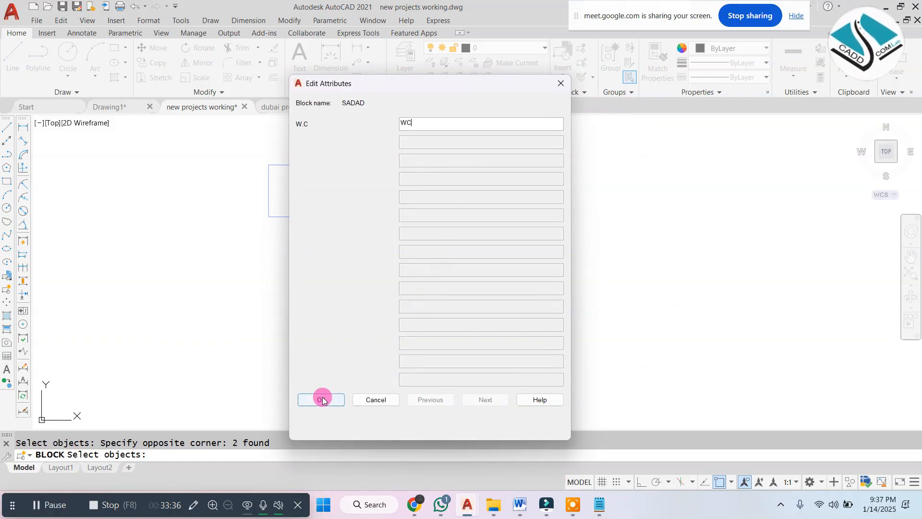
pyautogui.click(321, 400)
pyautogui.press('Escape')
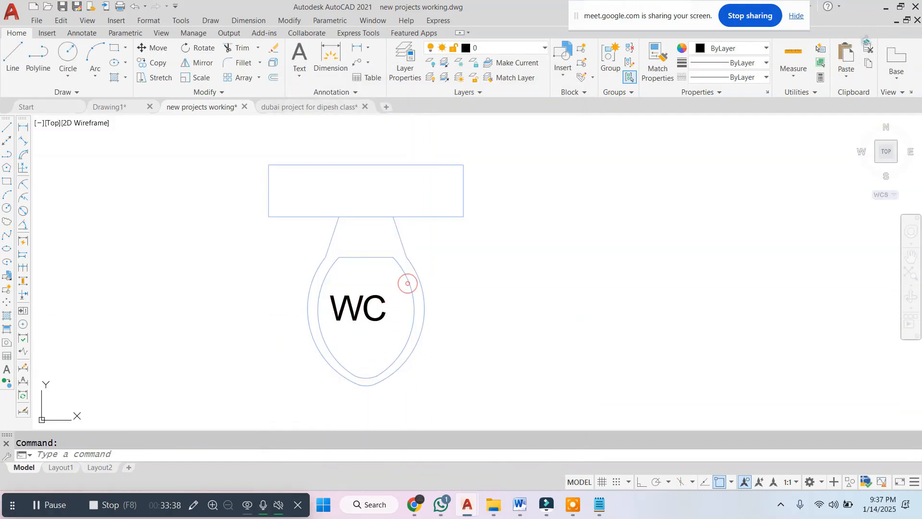
# Try a dash as the SADAD block's attribute value, and replace it with an empty value
pyautogui.doubleClick(408, 283)
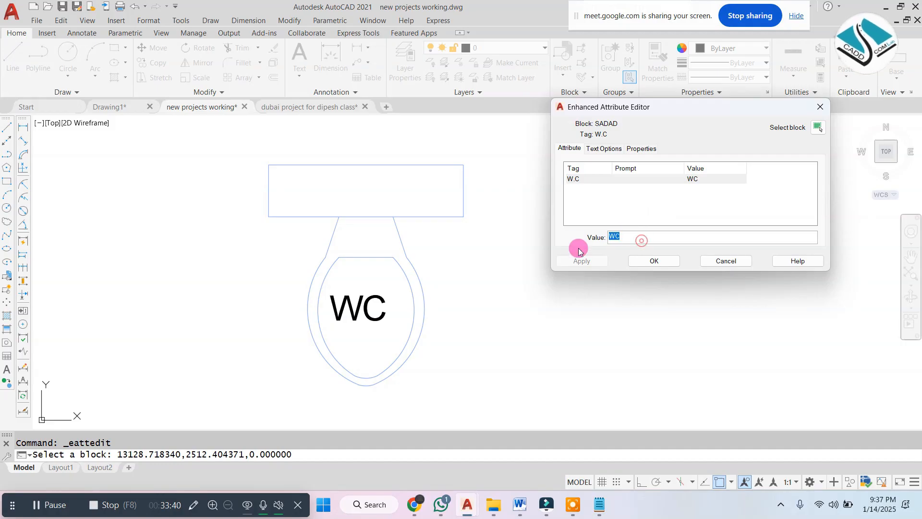
pyautogui.write('-')
pyautogui.click(653, 261)
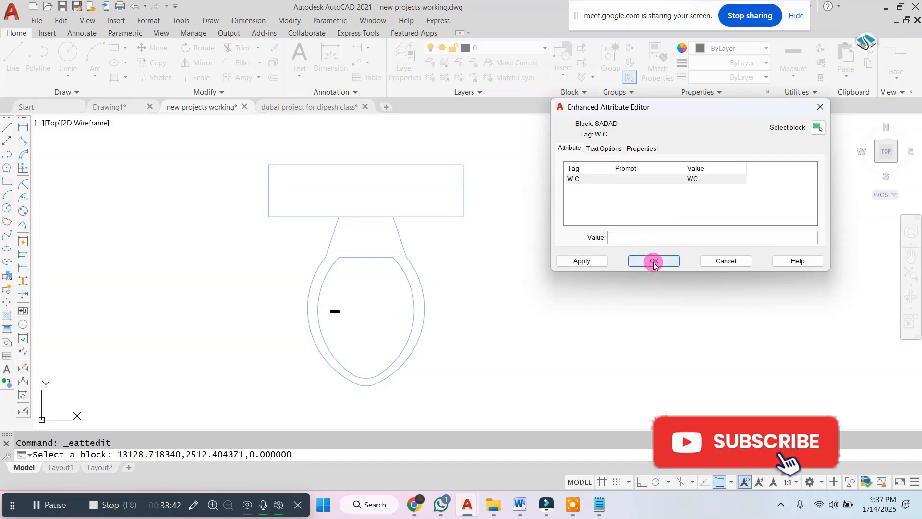
pyautogui.moveTo(617, 234); pyautogui.dragTo(580, 237)
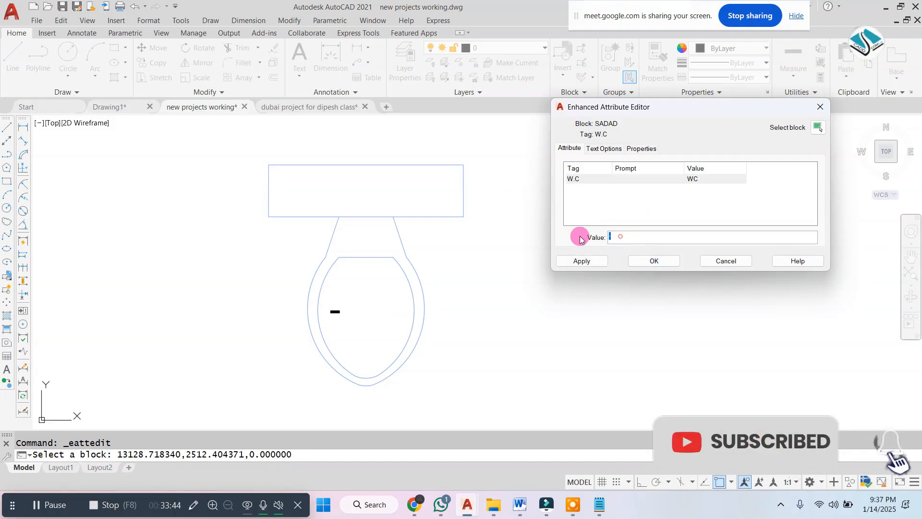
pyautogui.click(646, 251)
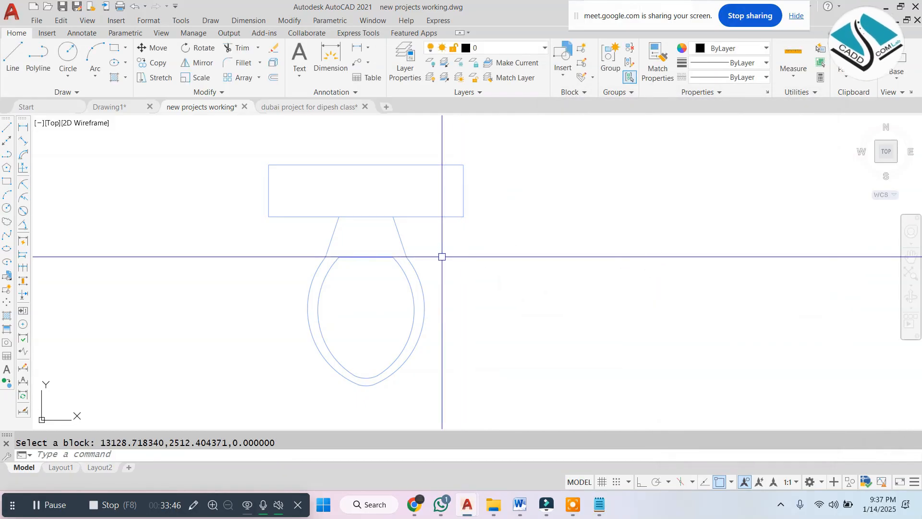
pyautogui.press('Escape')
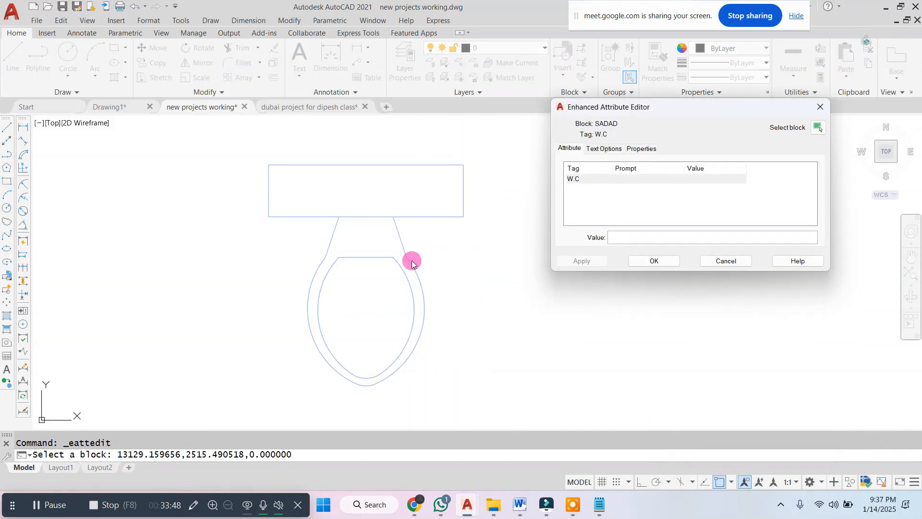
pyautogui.press('Escape')
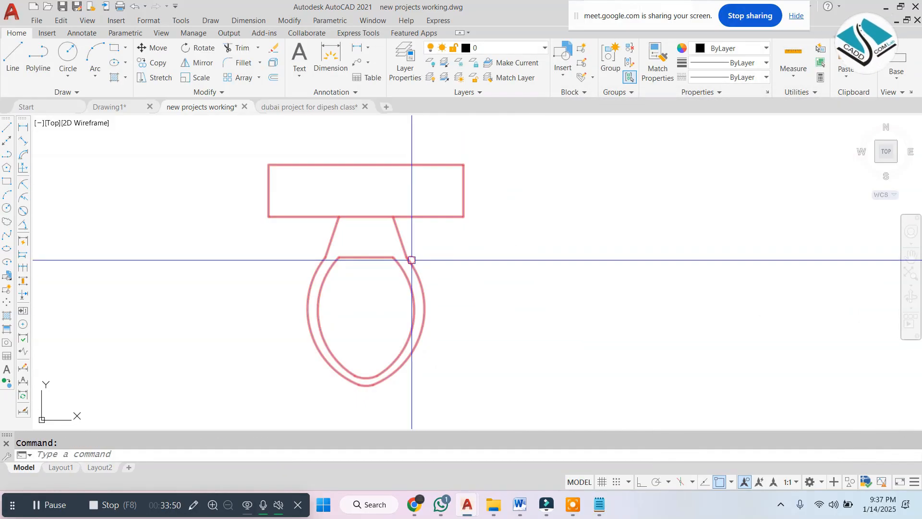
# Set the SADAD block's attribute value to W.C and change the attribute's colour to ByBlock
pyautogui.doubleClick(411, 260)
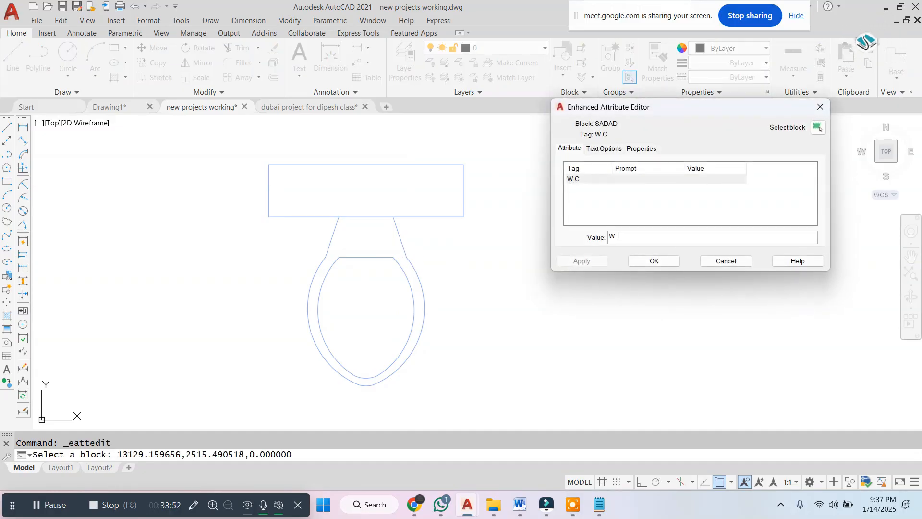
pyautogui.click(603, 149)
pyautogui.click(662, 167)
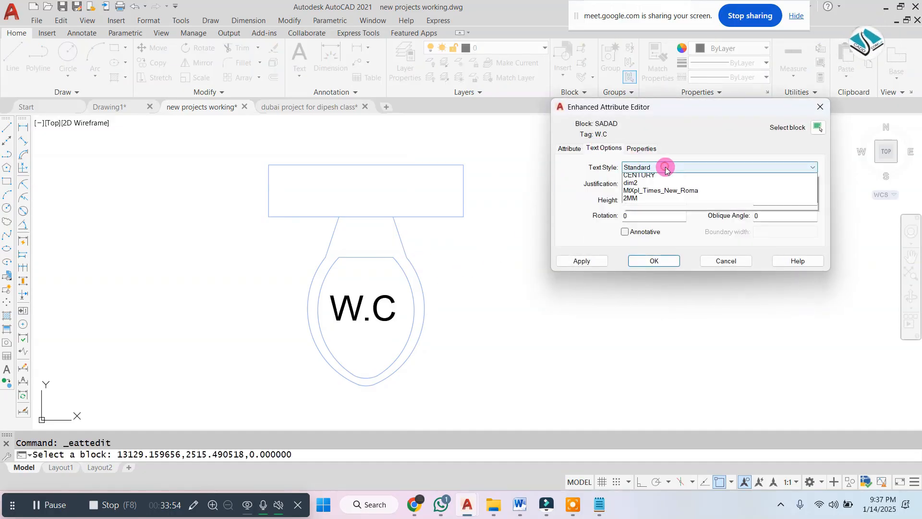
pyautogui.click(643, 148)
pyautogui.click(667, 207)
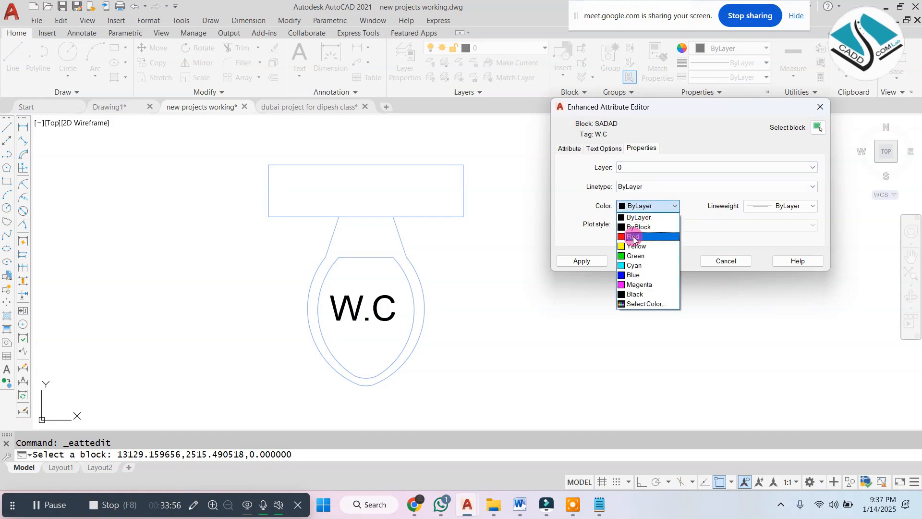
pyautogui.click(634, 225)
pyautogui.click(655, 261)
# Erase the sample water closet block from the empty area between the floor plans
pyautogui.scroll(-3, 530, 231)
pyautogui.click(530, 231)
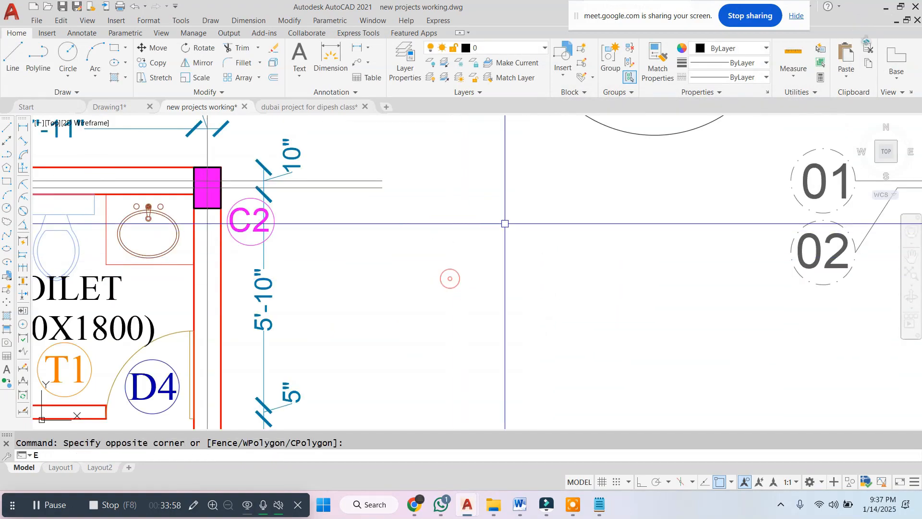
pyautogui.press('Escape')
# Copy the toilet's door together with its D4 tag into the empty area beside the floor plan
pyautogui.scroll(-5, 503, 221)
pyautogui.scroll(4, 431, 234)
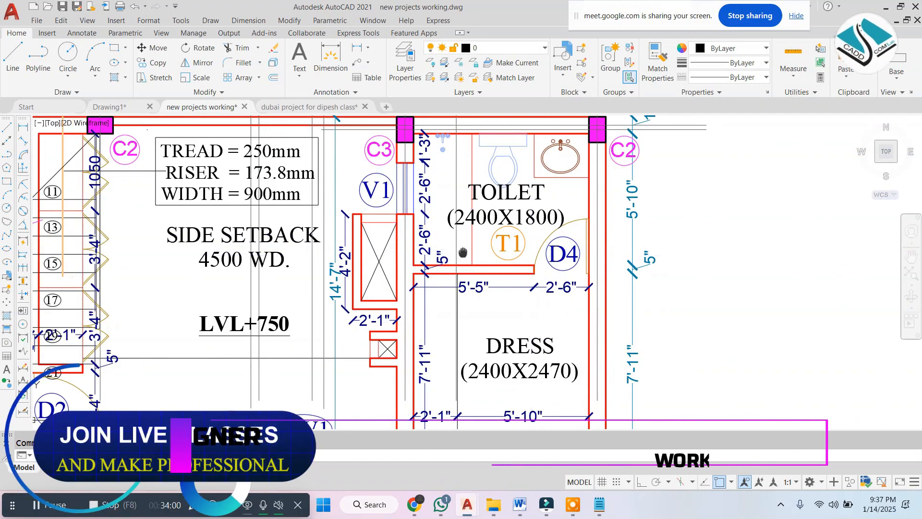
pyautogui.scroll(4, 650, 262)
pyautogui.click(484, 199)
pyautogui.click(384, 252)
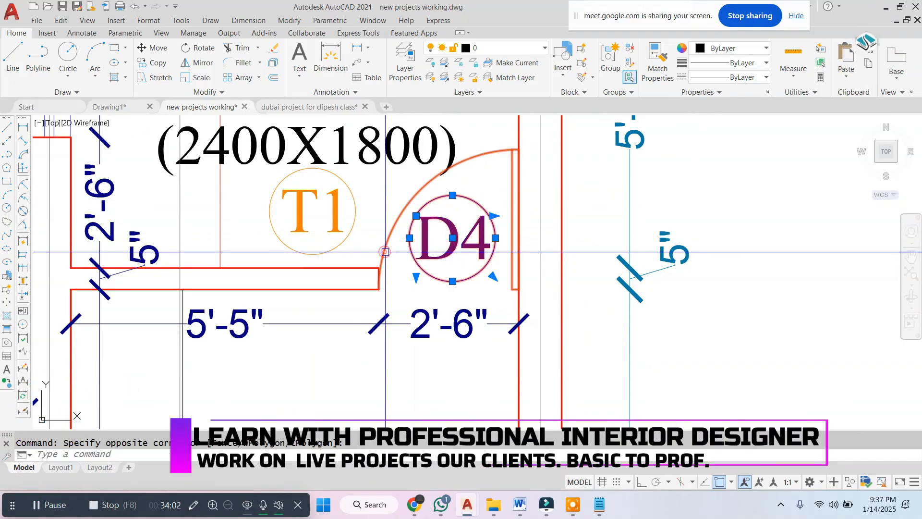
pyautogui.write('co')
pyautogui.press('space')
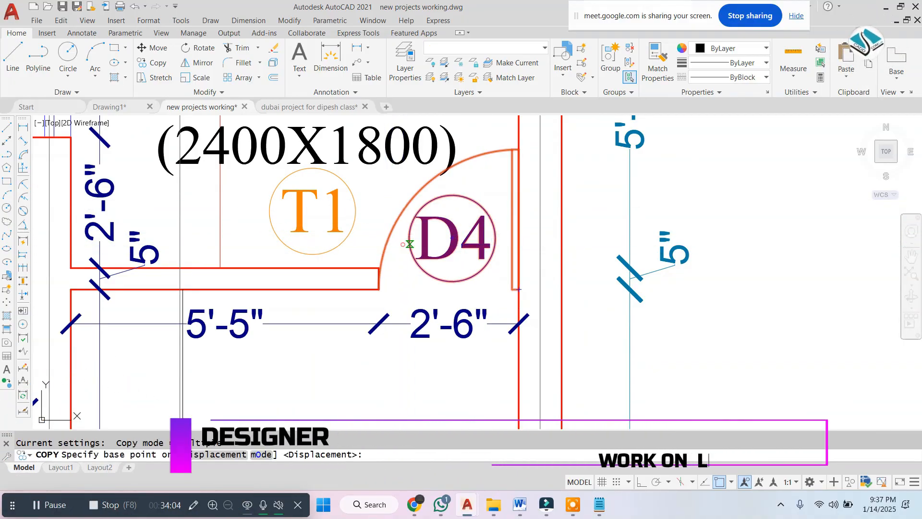
pyautogui.click(409, 243)
pyautogui.moveTo(768, 235); pyautogui.dragTo(217, 264, button='middle')
pyautogui.click(418, 263)
pyautogui.press('Escape')
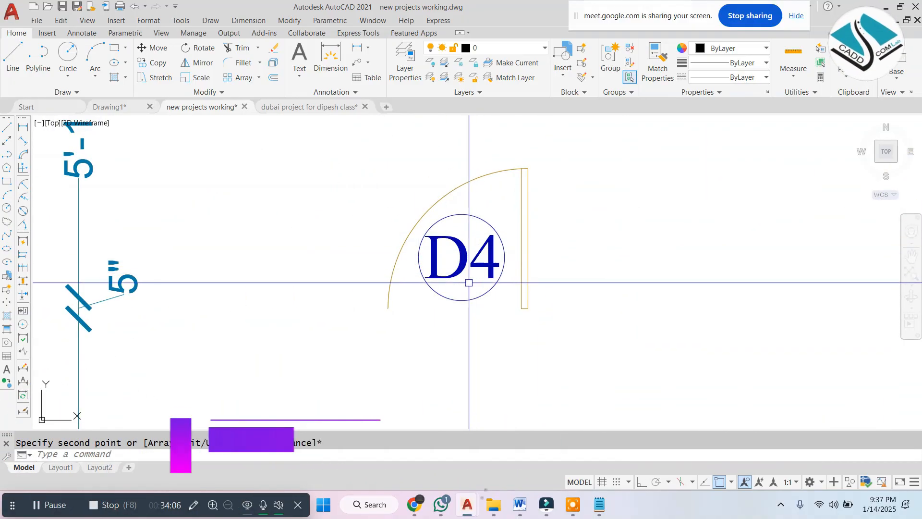
# Erase the D4 text from the copied door tag, keeping its circle
pyautogui.scroll(2, 432, 269)
pyautogui.moveTo(480, 189); pyautogui.dragTo(456, 231, button='middle')
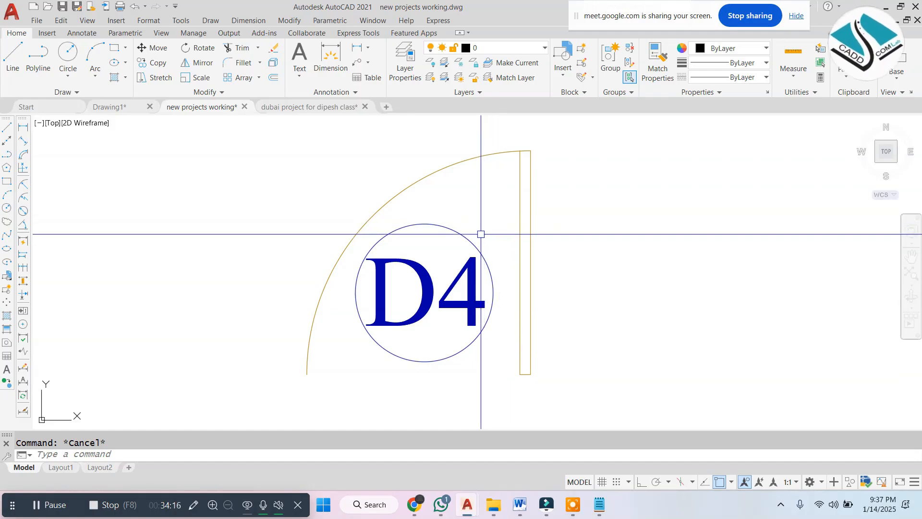
pyautogui.moveTo(480, 234); pyautogui.dragTo(463, 210, button='middle')
pyautogui.click(440, 304)
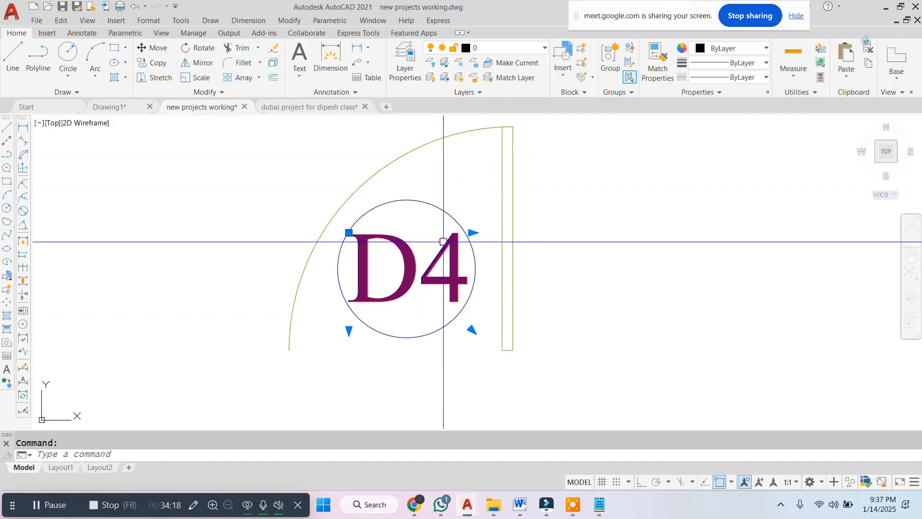
pyautogui.write('E')
pyautogui.press('Return')
pyautogui.press('Escape')
# Define an attribute with the tag D1 and place it inside the copied door's tag circle
pyautogui.write('att')
pyautogui.press('Return')
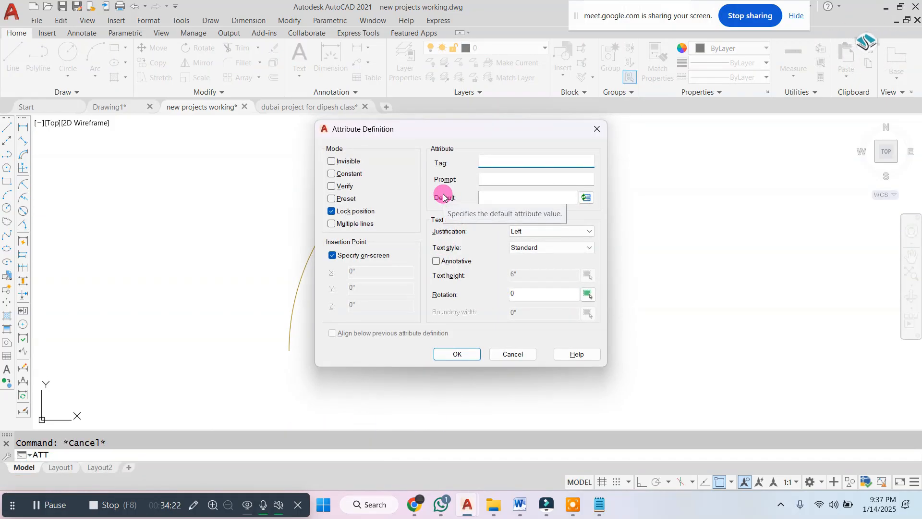
pyautogui.click(456, 353)
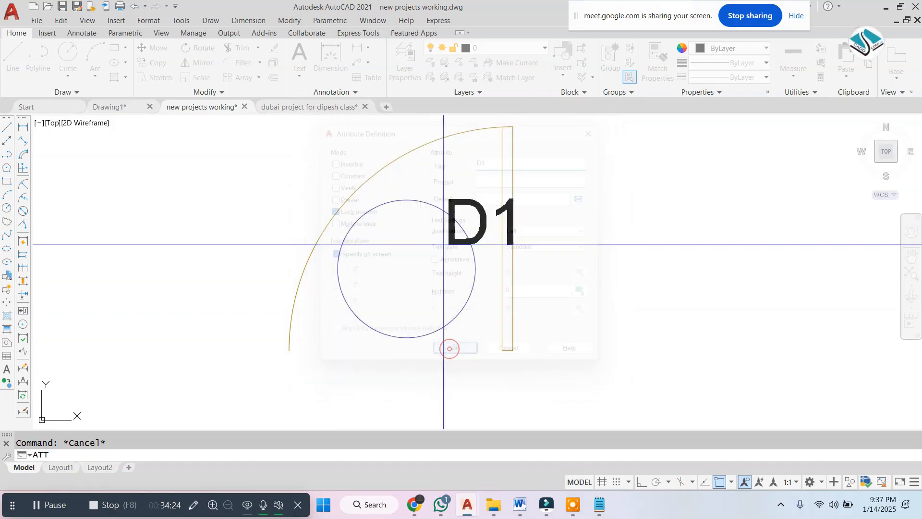
pyautogui.scroll(2, 443, 304)
pyautogui.click(339, 291)
pyautogui.scroll(-2, 449, 287)
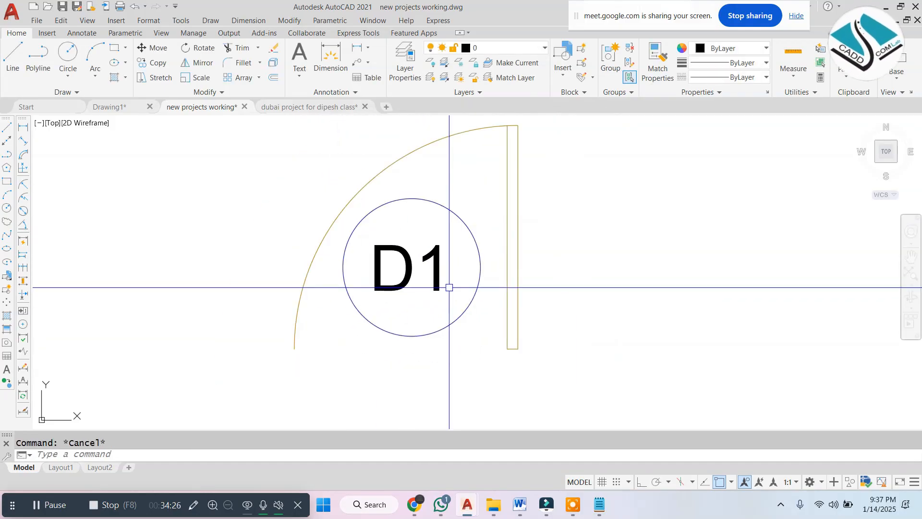
# Create a block named SADASDASD from the door, circle and D1 attribute with a picked base point, and enter D1 as its attribute value
pyautogui.write('b')
pyautogui.press('Return')
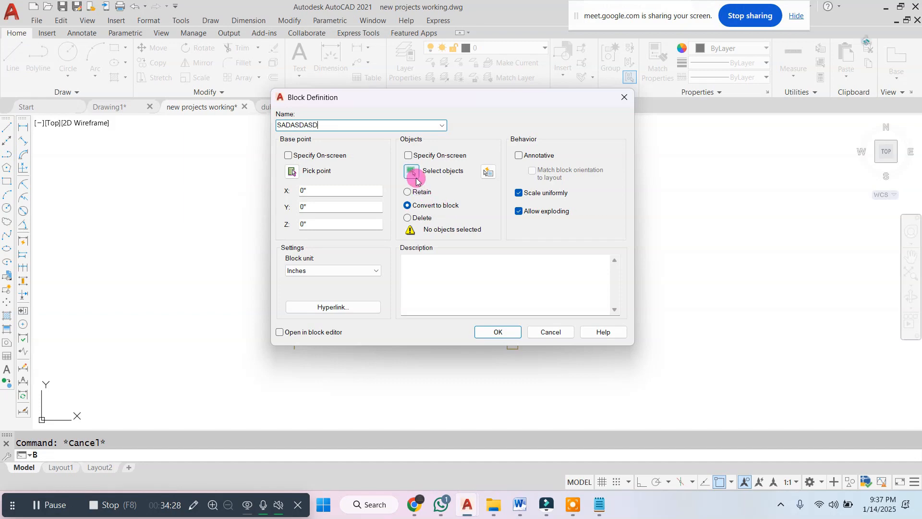
pyautogui.click(416, 180)
pyautogui.click(623, 173)
pyautogui.click(244, 312)
pyautogui.press('Return')
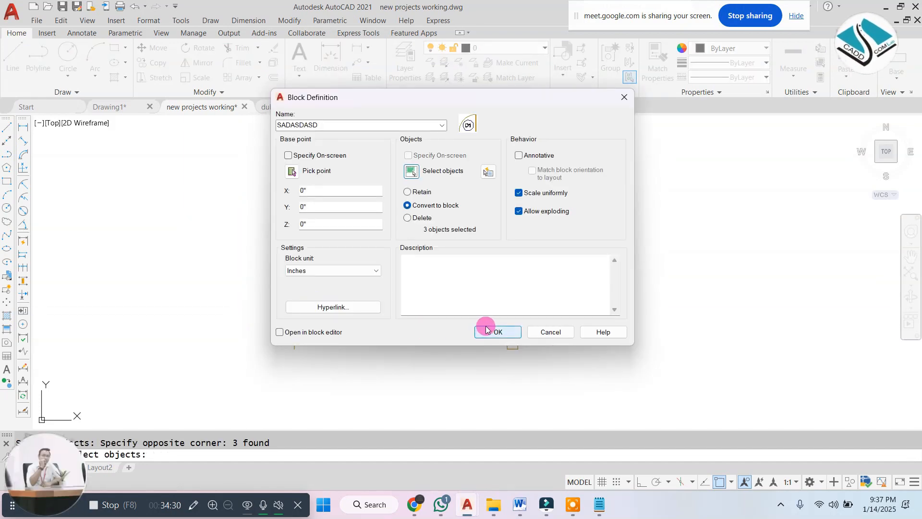
pyautogui.click(292, 172)
pyautogui.click(325, 232)
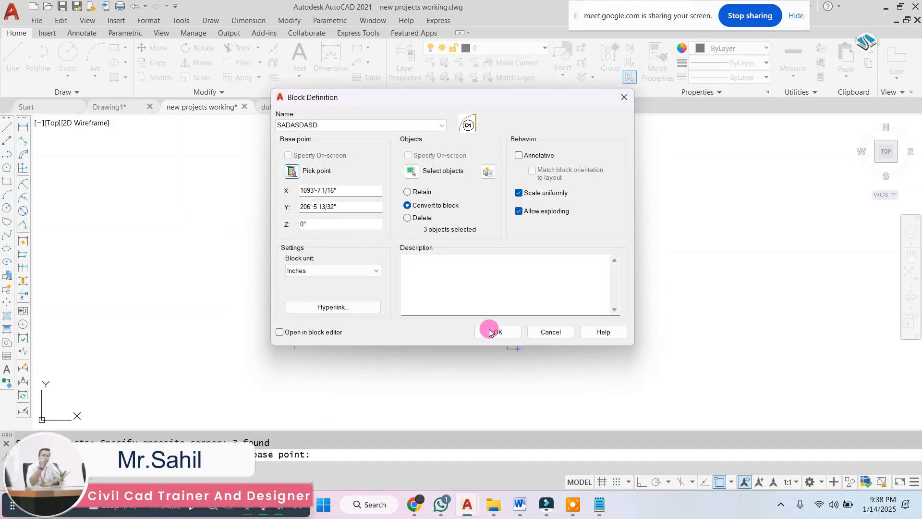
pyautogui.click(492, 332)
pyautogui.write('D1')
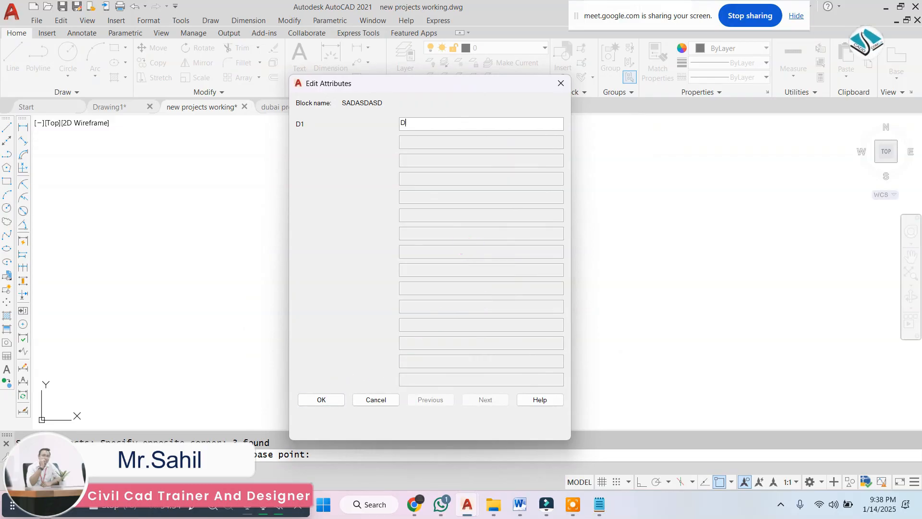
pyautogui.click(337, 400)
# Copy the D1 door block to the empty space on its right
pyautogui.moveTo(425, 289); pyautogui.dragTo(397, 287, button='middle')
pyautogui.click(562, 288)
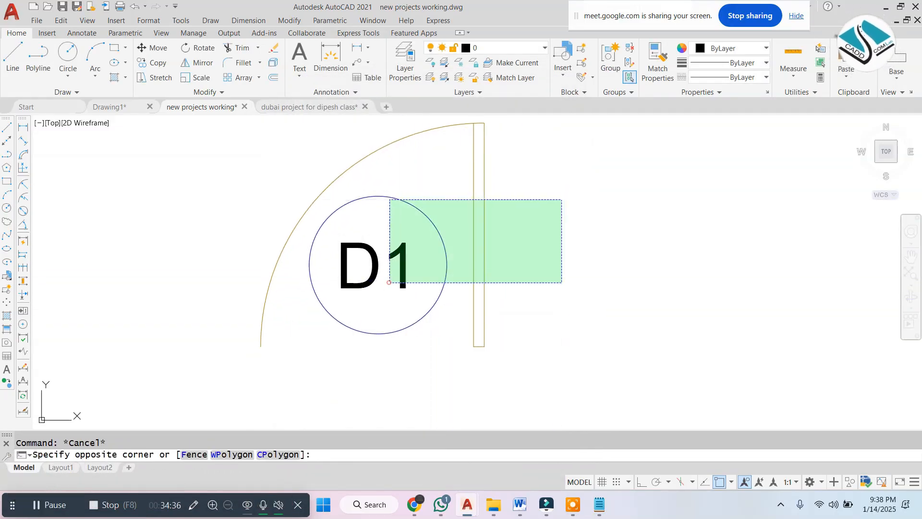
pyautogui.click(390, 199)
pyautogui.write('co')
pyautogui.press('Return')
pyautogui.scroll(-5, 323, 307)
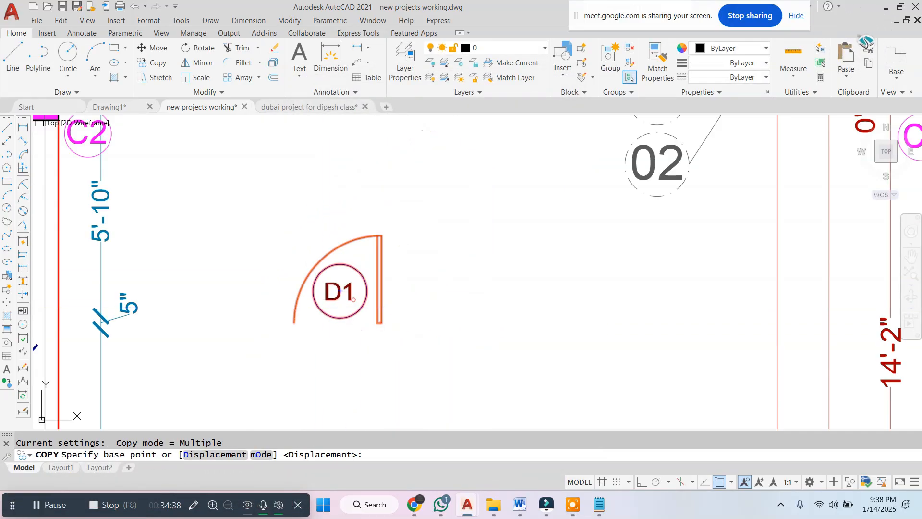
pyautogui.click(339, 295)
pyautogui.click(531, 295)
pyautogui.press('Escape')
# Set the attribute value of the copied door block to D2
pyautogui.scroll(5, 587, 283)
pyautogui.scroll(2, 587, 283)
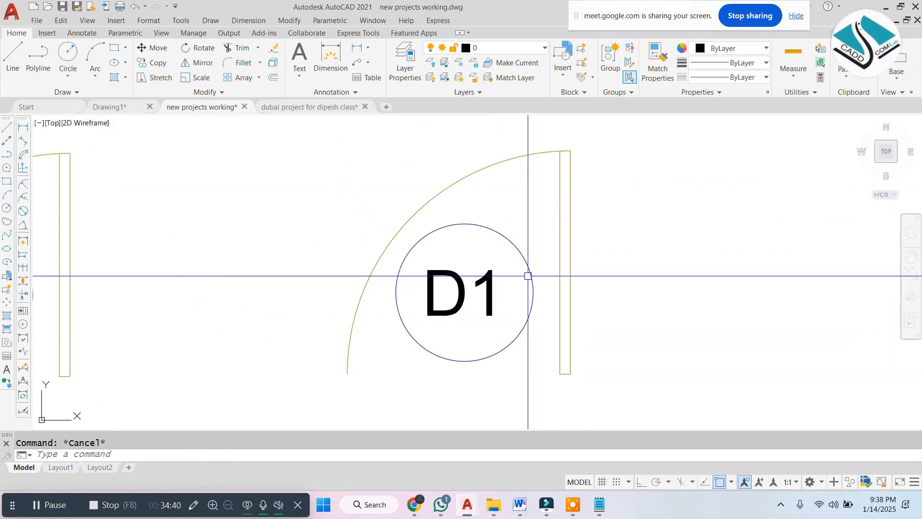
pyautogui.doubleClick(492, 290)
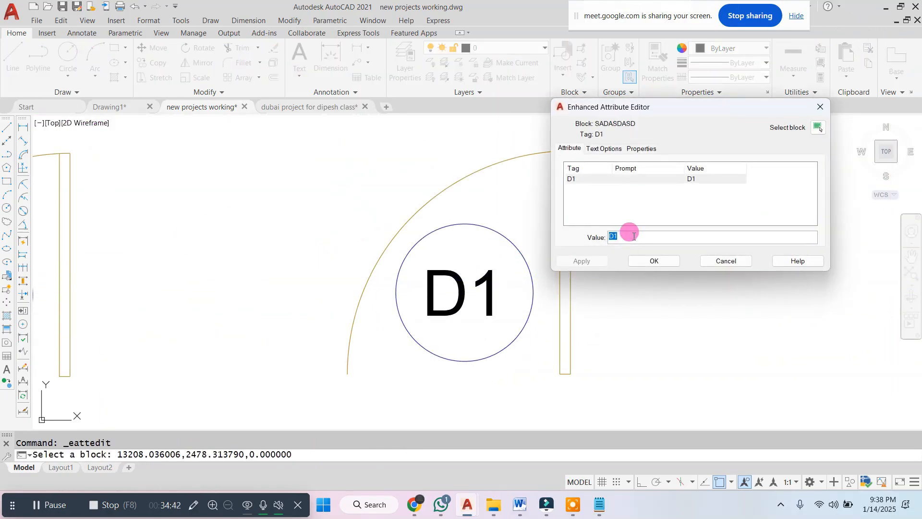
pyautogui.write('D2')
pyautogui.click(643, 267)
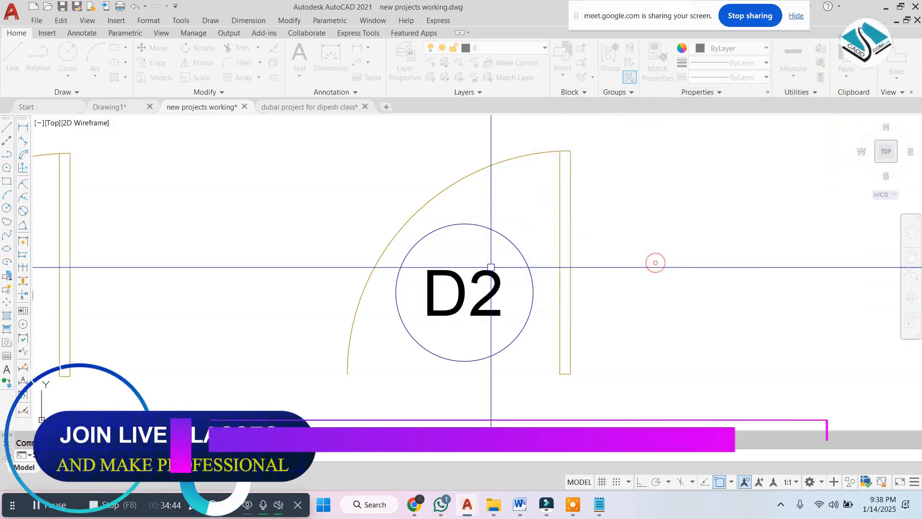
# Copy the D2 door block to a spot below and between the two existing door blocks
pyautogui.scroll(-2, 500, 288)
pyautogui.click(608, 243)
pyautogui.click(501, 294)
pyautogui.write('co')
pyautogui.press('Return')
pyautogui.click(492, 306)
pyautogui.moveTo(492, 306); pyautogui.dragTo(569, 160, button='middle')
pyautogui.click(404, 290)
pyautogui.press('Escape')
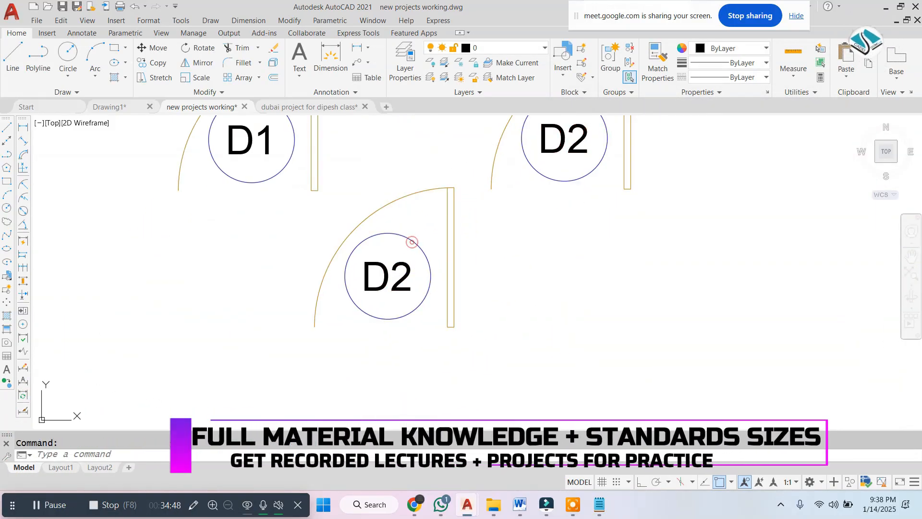
# Set the attribute value of the lower door block to D3
pyautogui.doubleClick(411, 242)
pyautogui.write('D3')
pyautogui.click(662, 260)
# Erase the three sample door blocks D1, D2 and D3
pyautogui.scroll(-5, 422, 255)
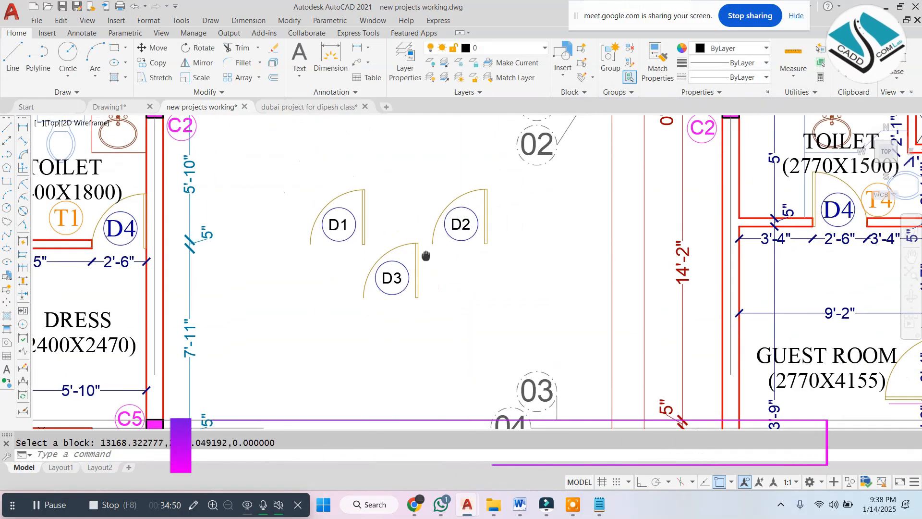
pyautogui.press('Escape')
pyautogui.click(480, 204)
pyautogui.click(309, 288)
pyautogui.write('e')
pyautogui.press('Return')
pyautogui.scroll(-5, 368, 270)
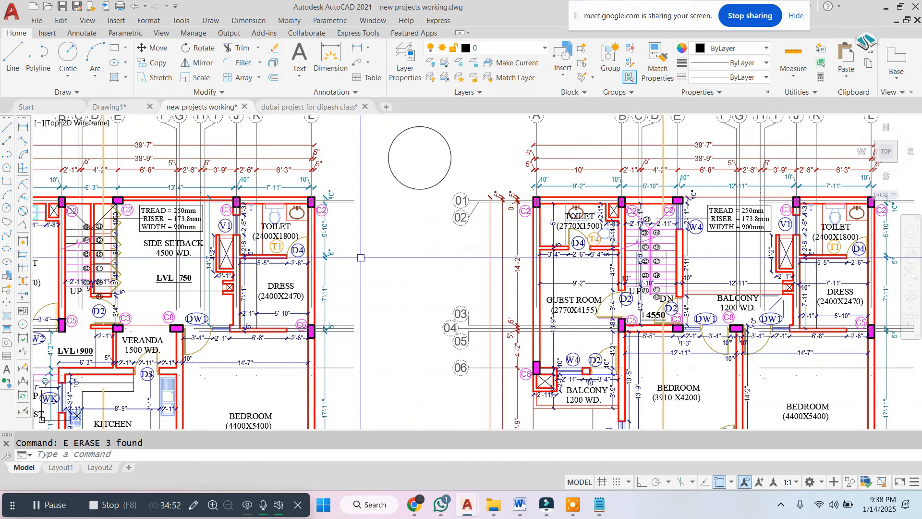
pyautogui.moveTo(368, 271); pyautogui.dragTo(474, 261, button='middle')
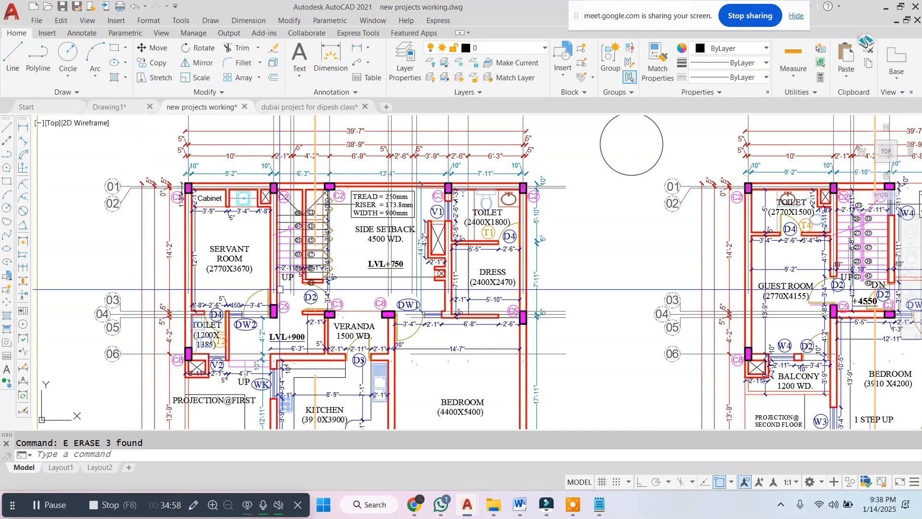
pyautogui.moveTo(272, 273); pyautogui.dragTo(242, 214, button='middle')
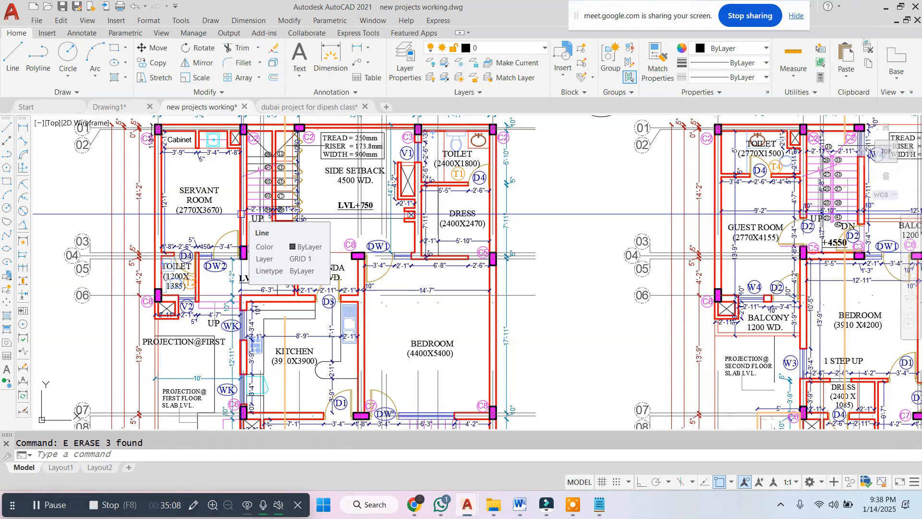
pyautogui.click(409, 441)
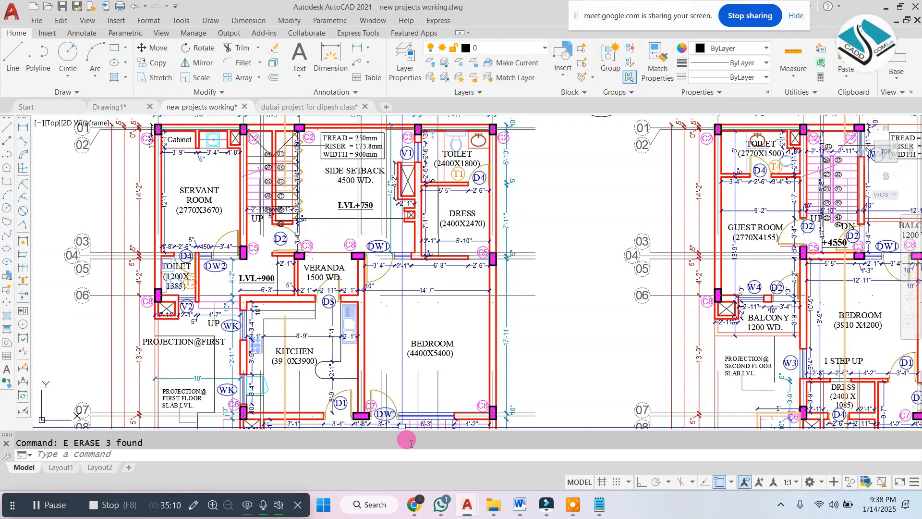
# Copy the BEDROOM (4400X5400) label from the bedroom into the empty area to the right of the floor plan
pyautogui.scroll(4, 462, 427)
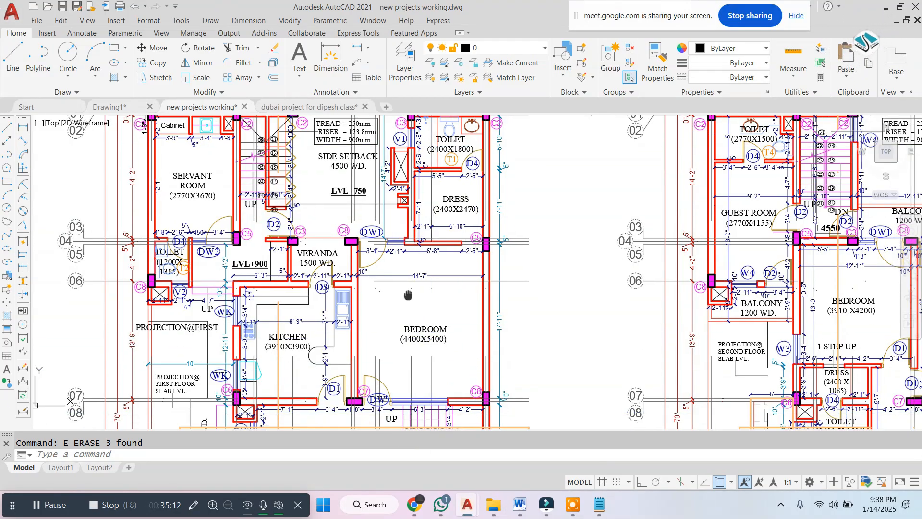
pyautogui.press('Escape')
pyautogui.scroll(2, 395, 223)
pyautogui.click(540, 189)
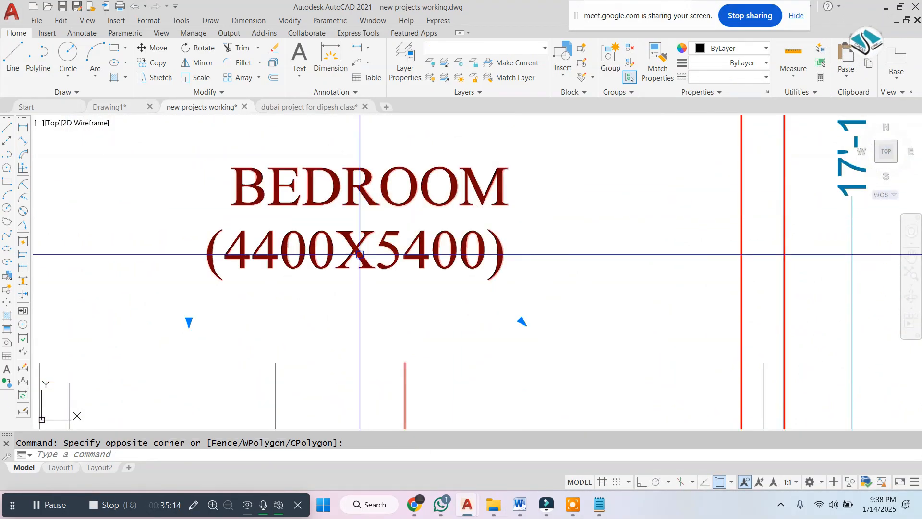
pyautogui.click(359, 254)
pyautogui.write('CO')
pyautogui.press('Return')
pyautogui.scroll(-2, 528, 269)
pyautogui.click(568, 282)
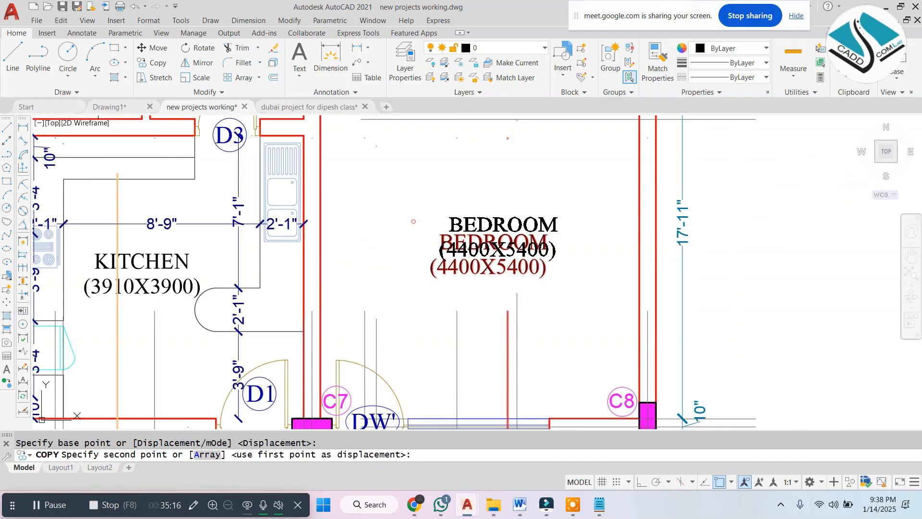
pyautogui.scroll(-1, 403, 259)
pyautogui.click(456, 225)
pyautogui.press('Escape')
# Open the copied BEDROOM label for text editing and leave the editor
pyautogui.scroll(8, 436, 246)
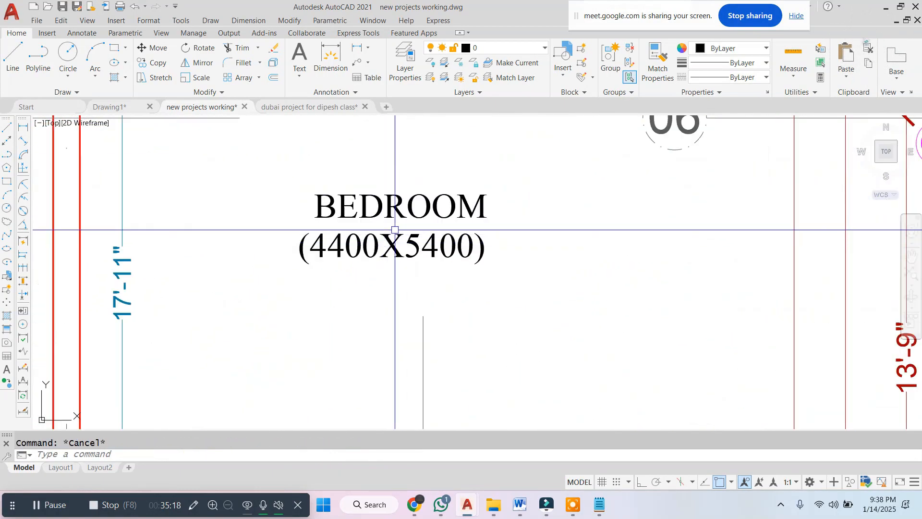
pyautogui.doubleClick(576, 271)
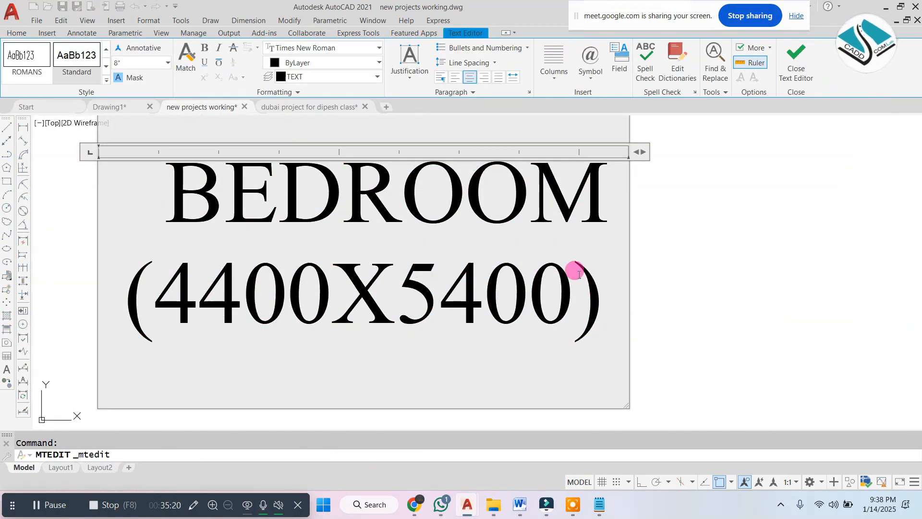
pyautogui.click(649, 292)
pyautogui.press('Escape')
# Define an attribute with the tag BEDROOM and place it beside the copied BEDROOM (4400X5400) label
pyautogui.scroll(-3, 476, 243)
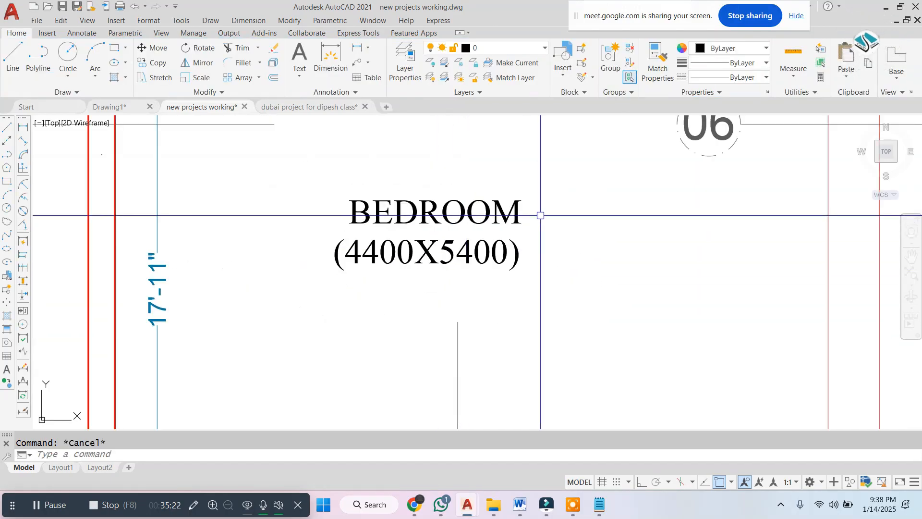
pyautogui.write('AT')
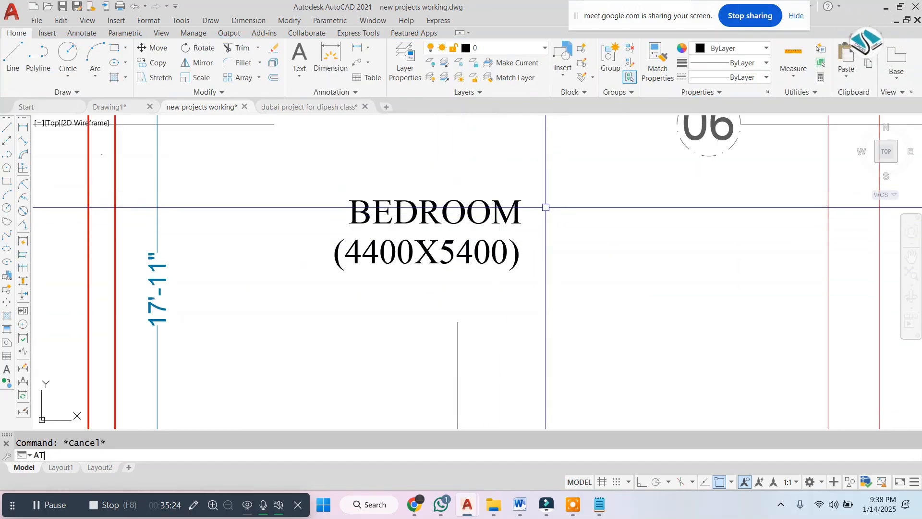
pyautogui.write('T')
pyautogui.press('Return')
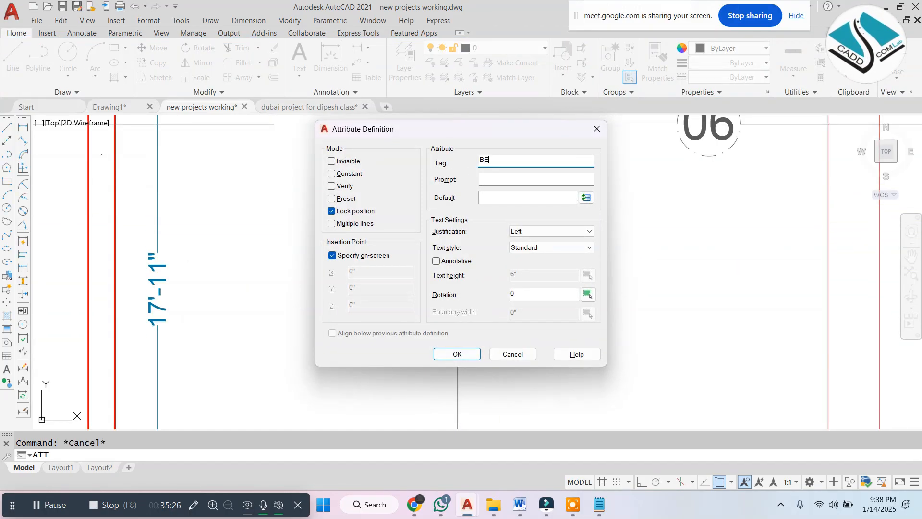
pyautogui.write('BEDROOM')
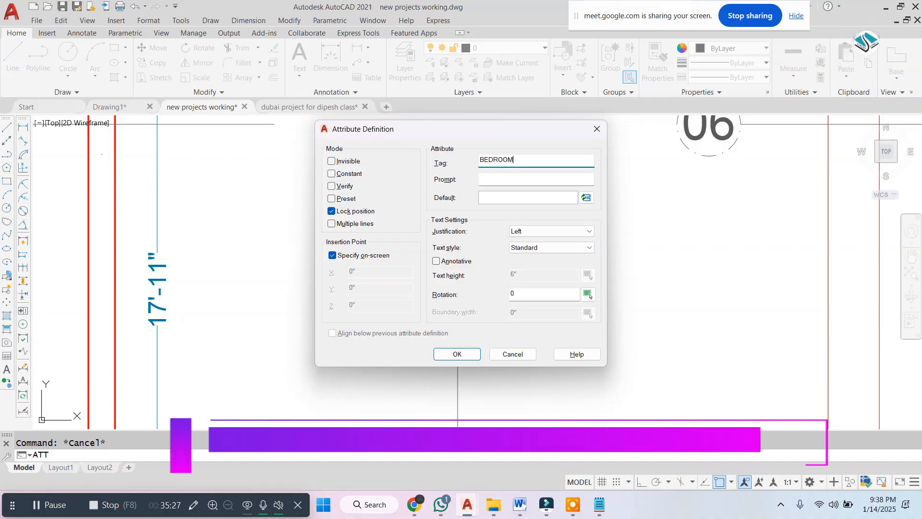
pyautogui.click(457, 353)
pyautogui.click(568, 233)
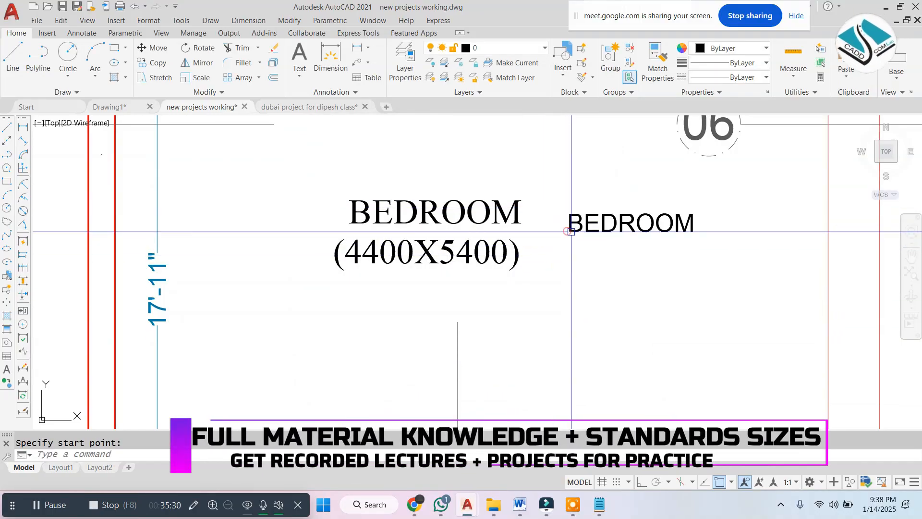
# Copy the BEDROOM attribute definition directly below the original
pyautogui.click(633, 193)
pyautogui.click(613, 240)
pyautogui.write('m')
pyautogui.press('Return')
pyautogui.click(568, 234)
pyautogui.scroll(2, 614, 242)
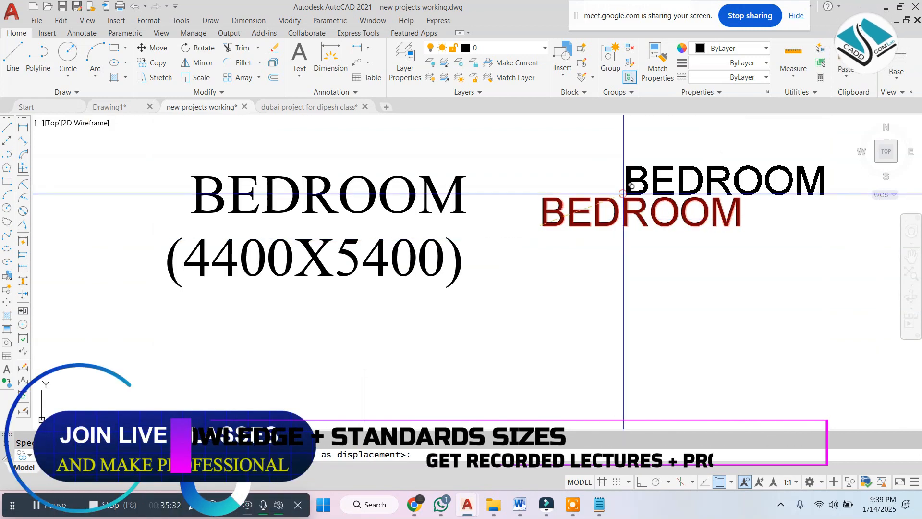
pyautogui.click(547, 256)
# Change the tag of the lower BEDROOM attribute to 10X20'
pyautogui.doubleClick(583, 248)
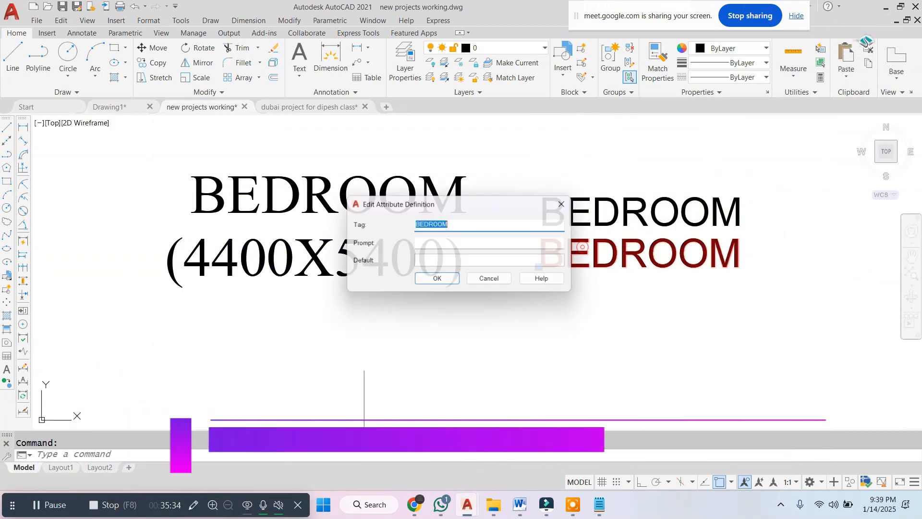
pyautogui.write("10X20'")
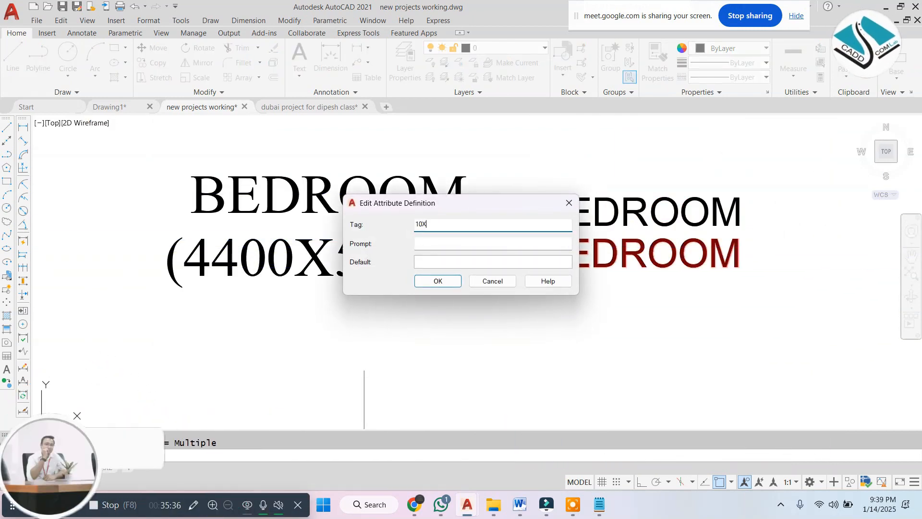
pyautogui.click(438, 281)
pyautogui.press('Escape')
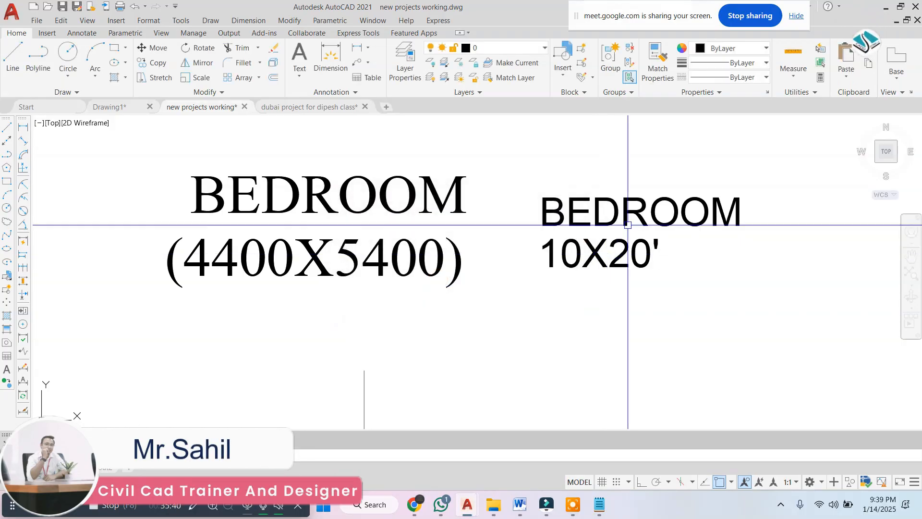
# Copy the 10X20' attribute directly below to form a third line
pyautogui.click(606, 241)
pyautogui.write('co')
pyautogui.press('Return')
pyautogui.scroll(4, 605, 266)
pyautogui.click(599, 267)
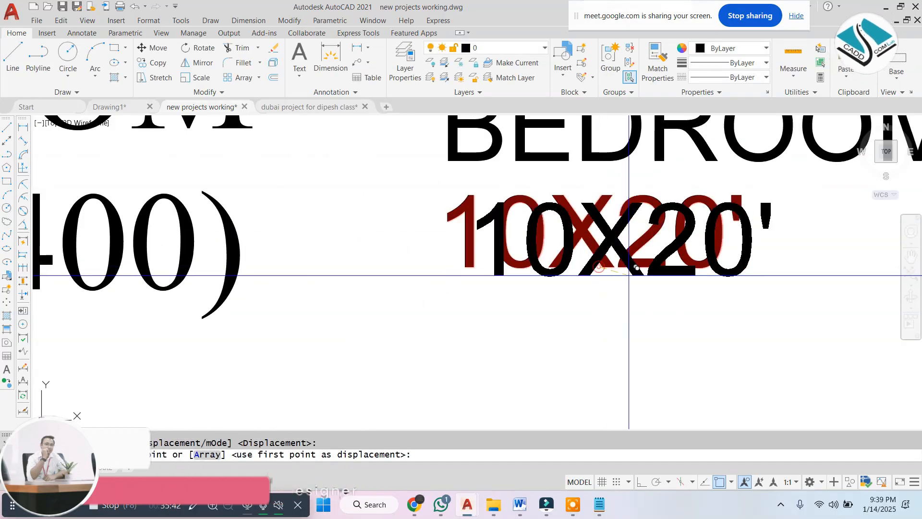
pyautogui.click(610, 371)
pyautogui.press('Escape')
# Change the tag of the third attribute line to GF
pyautogui.doubleClick(606, 317)
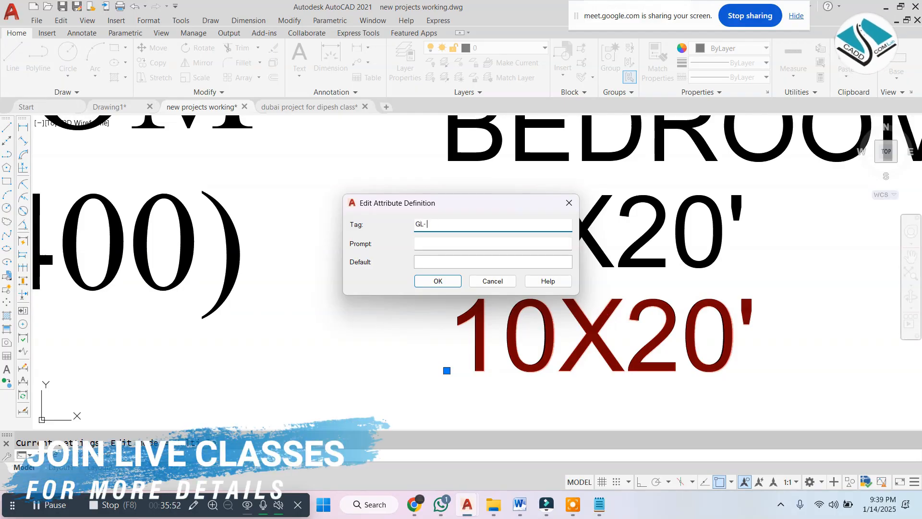
pyautogui.write('01')
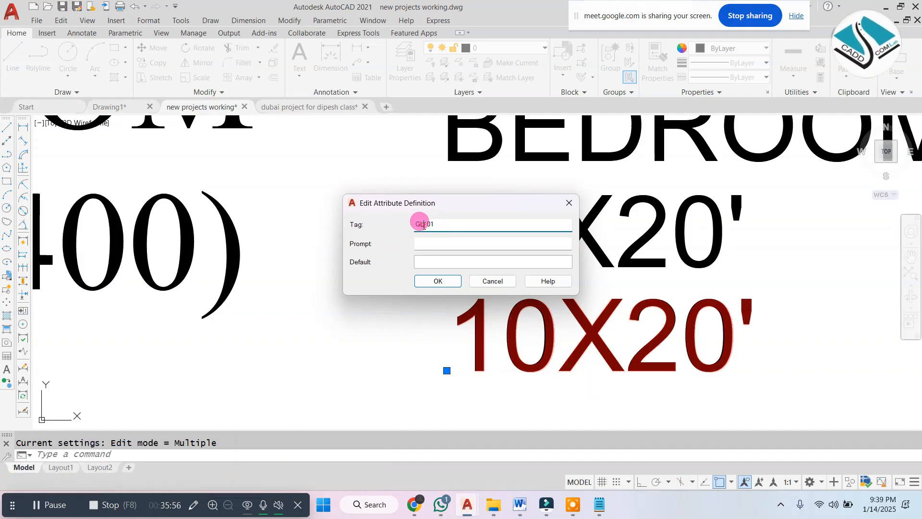
pyautogui.click(438, 282)
pyautogui.click(486, 272)
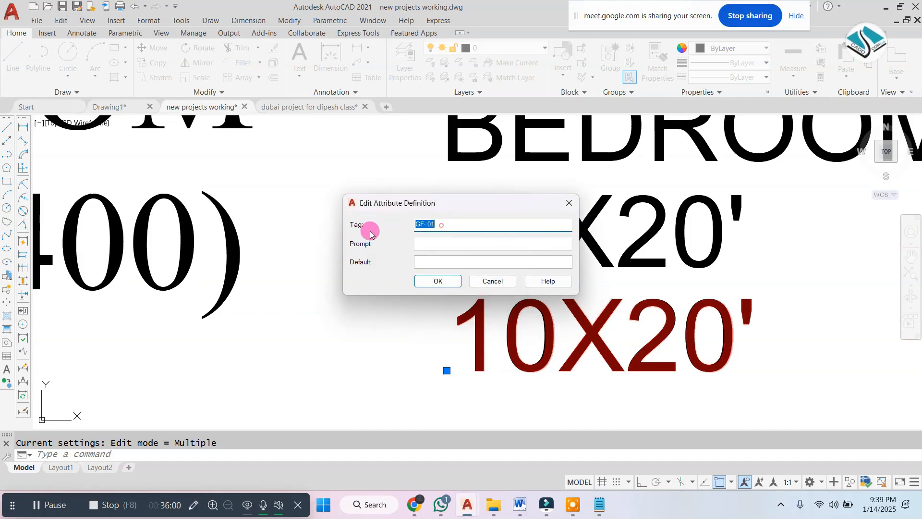
pyautogui.write('GF')
pyautogui.click(442, 281)
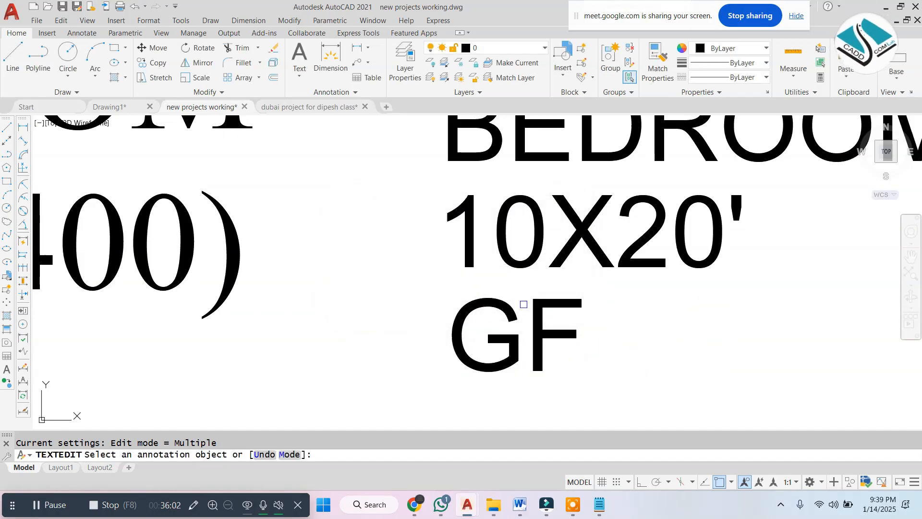
pyautogui.scroll(2, 487, 283)
pyautogui.press('Escape')
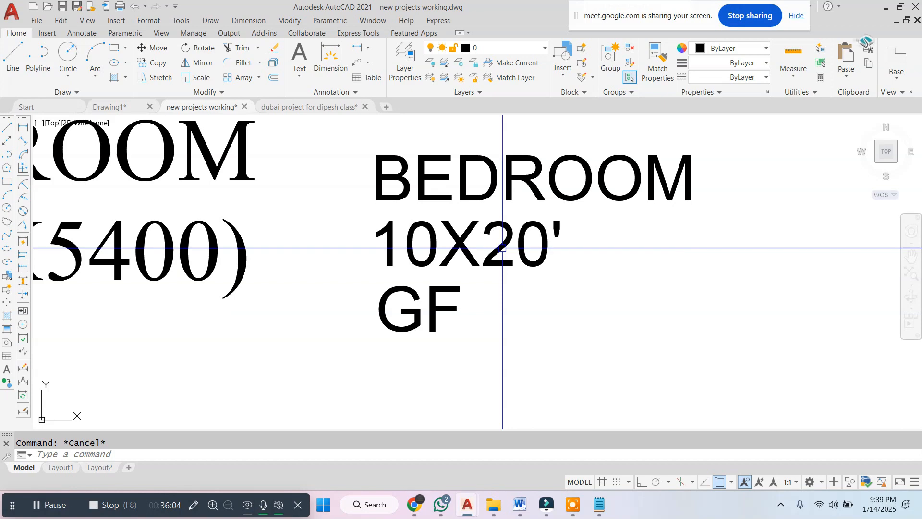
# Examine the BEDROOM (4400X5400) text label and the other room labels across the floor plan
pyautogui.scroll(-2, 500, 243)
pyautogui.moveTo(383, 210); pyautogui.dragTo(497, 201, button='middle')
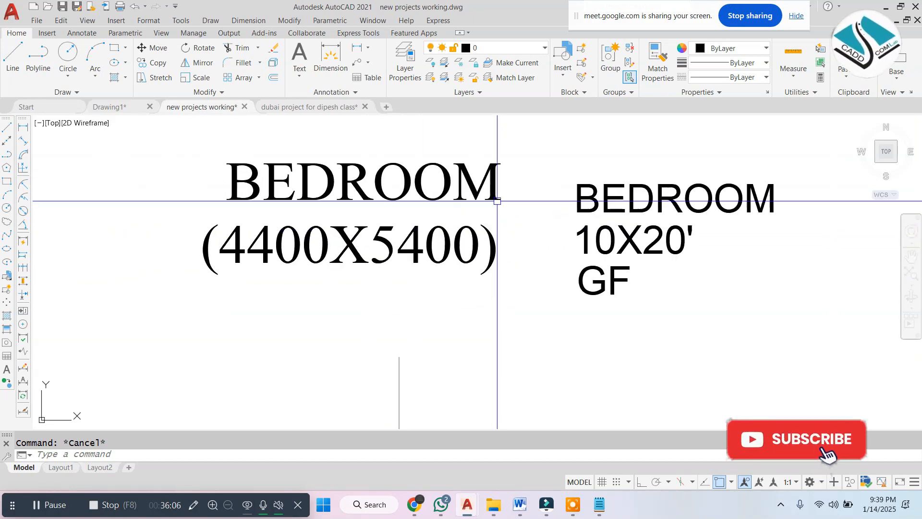
pyautogui.click(497, 200)
pyautogui.click(462, 302)
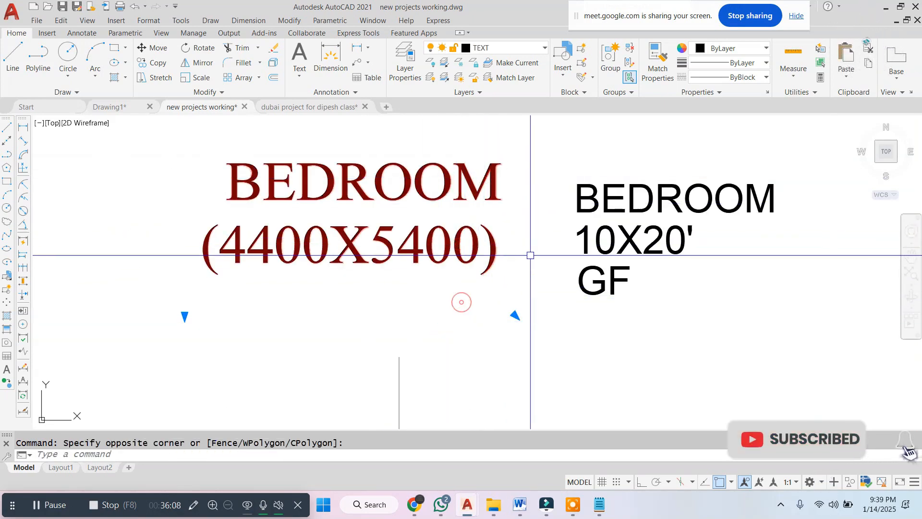
pyautogui.scroll(-2, 530, 255)
pyautogui.moveTo(304, 274); pyautogui.dragTo(613, 241, button='middle')
pyautogui.scroll(-1, 613, 242)
pyautogui.moveTo(500, 285); pyautogui.dragTo(515, 155, button='middle')
pyautogui.scroll(-1, 397, 261)
pyautogui.moveTo(397, 261)
pyautogui.mouseDown(button='middle')
pyautogui.moveTo(389, 274)
pyautogui.moveTo(405, 154)
pyautogui.mouseUp(button='middle')
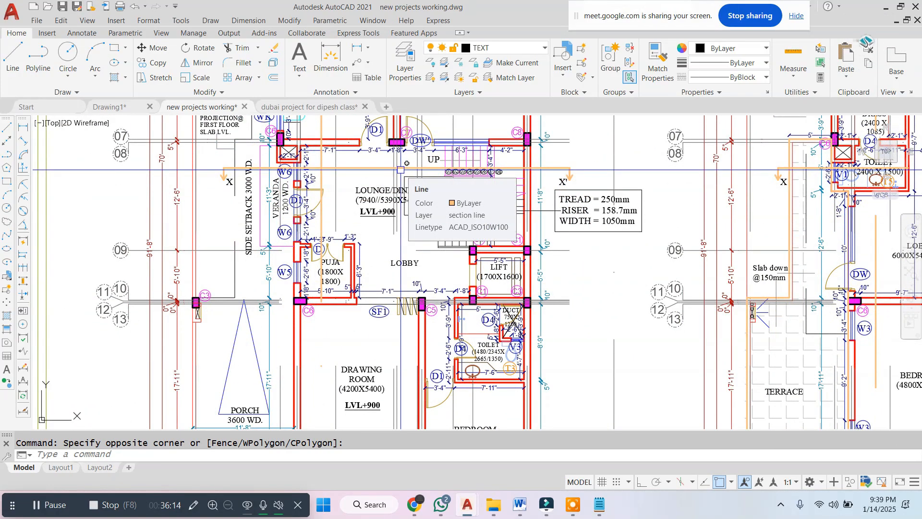
pyautogui.moveTo(576, 140); pyautogui.dragTo(412, 234, button='middle')
pyautogui.press('Escape')
pyautogui.scroll(6, 427, 135)
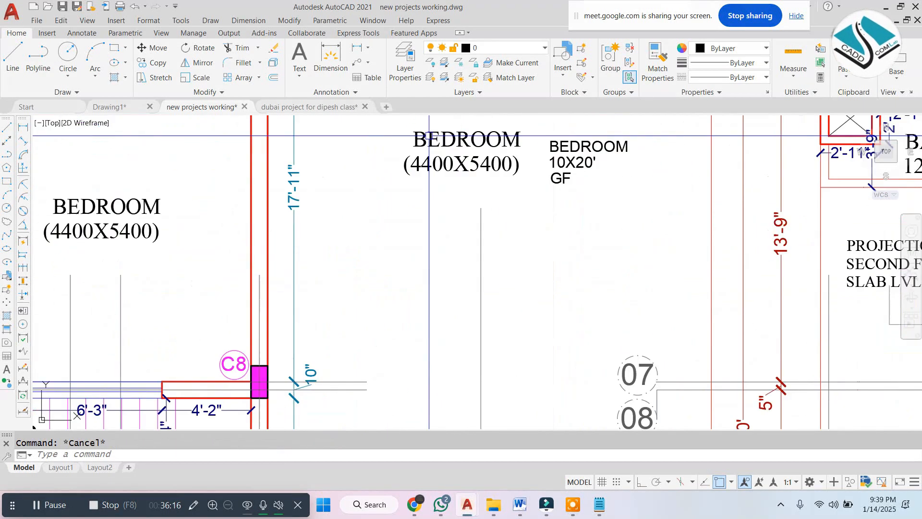
# Define a block named DSFSDFSDF from the three room attributes, with a base point picked beside them
pyautogui.moveTo(553, 139); pyautogui.dragTo(283, 195, button='middle')
pyautogui.write('B')
pyautogui.press('Return')
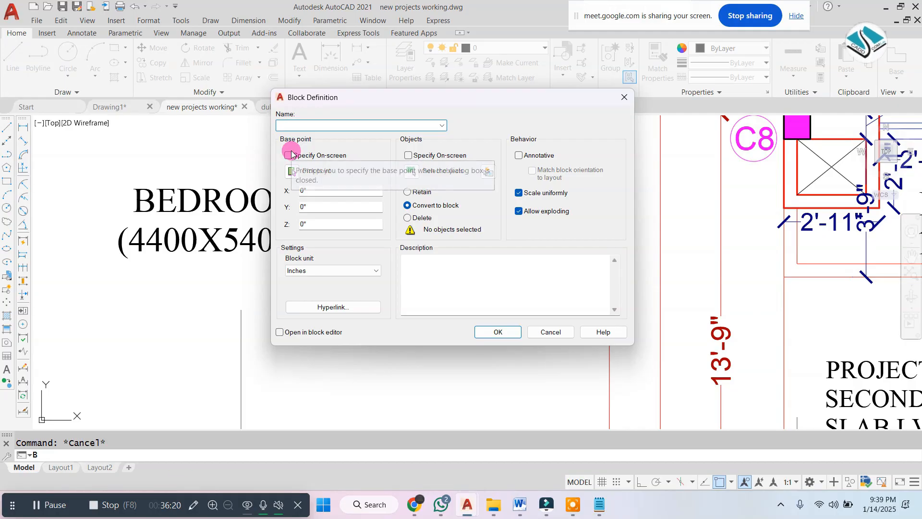
pyautogui.write('DSFSDFSDF')
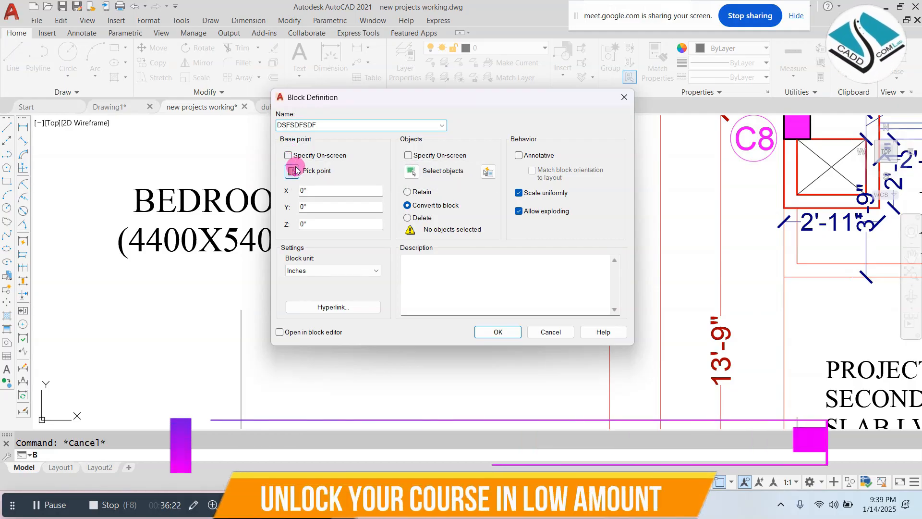
pyautogui.click(411, 171)
pyautogui.click(504, 175)
pyautogui.click(320, 315)
pyautogui.press('Return')
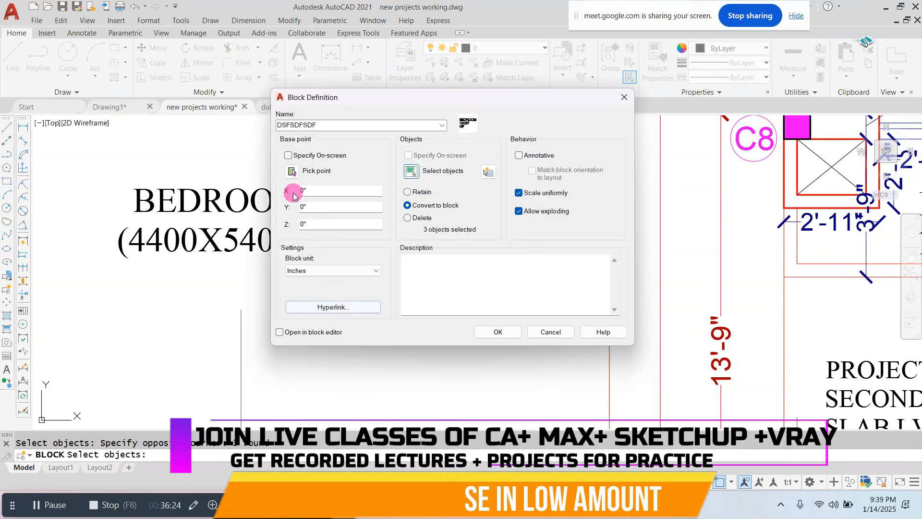
pyautogui.click(292, 171)
pyautogui.click(345, 300)
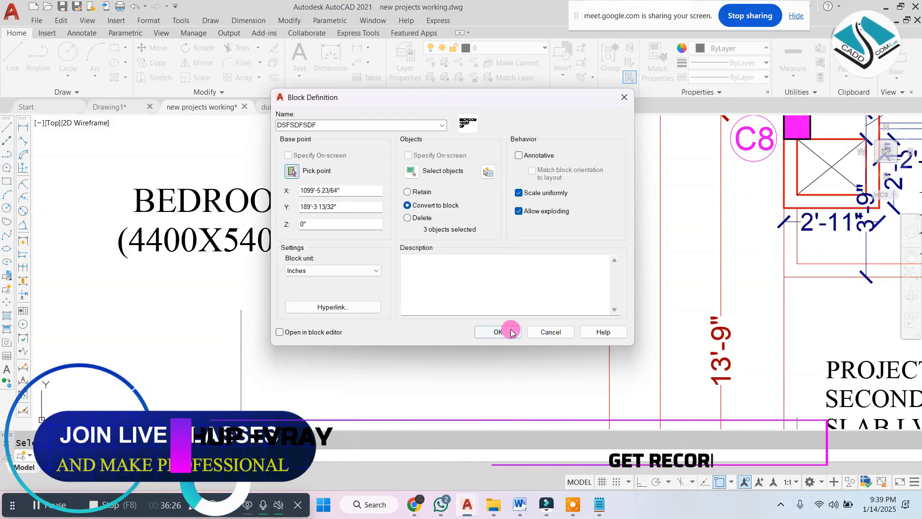
pyautogui.click(497, 329)
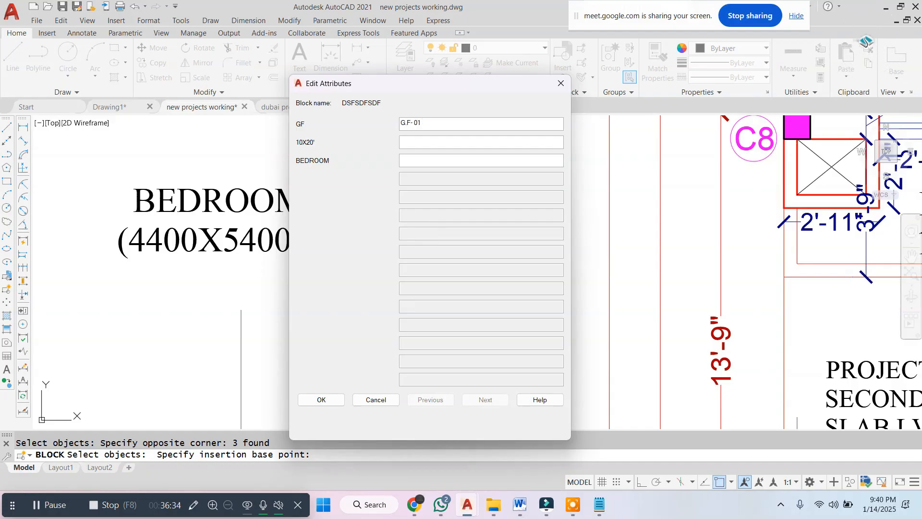
# Fill in the block's attribute values: G.F- 01 for GF, 230 SQ.FT for 10X20' and BEDROOM for BEDROOM
pyautogui.click(423, 143)
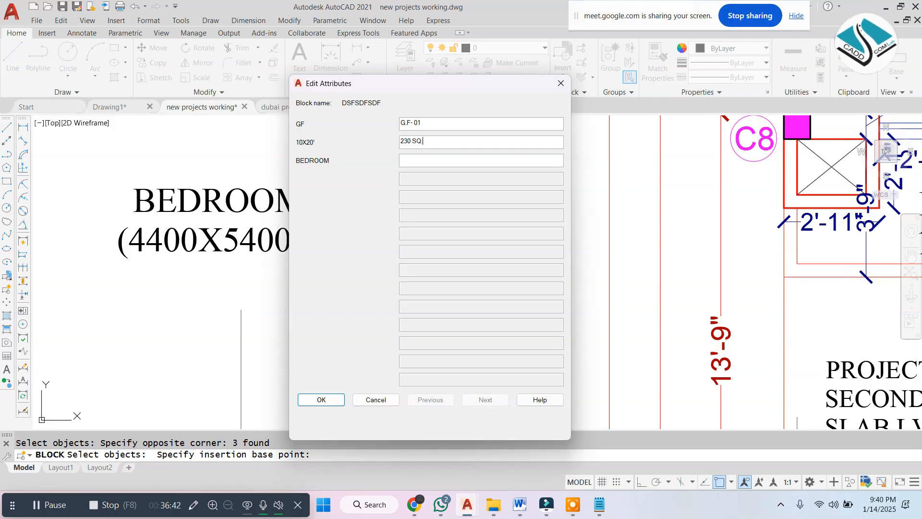
pyautogui.click(417, 160)
pyautogui.write('BEDROOM')
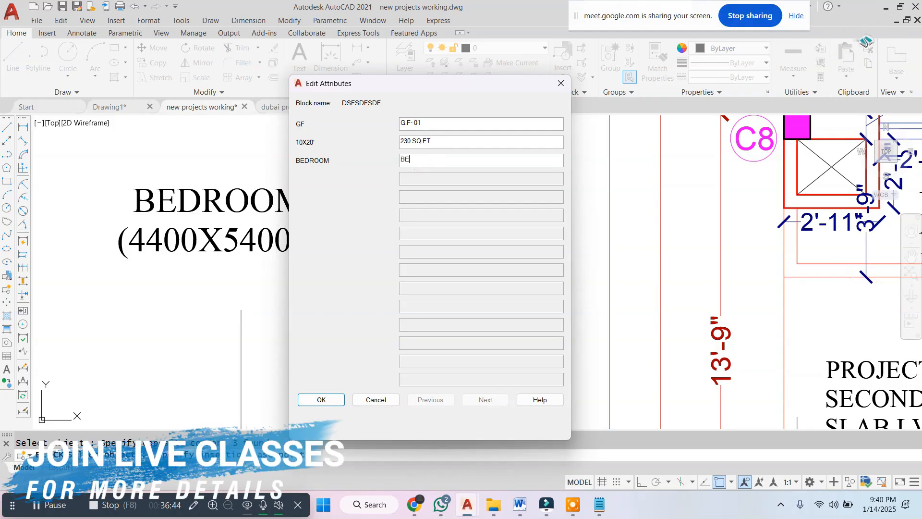
pyautogui.click(319, 399)
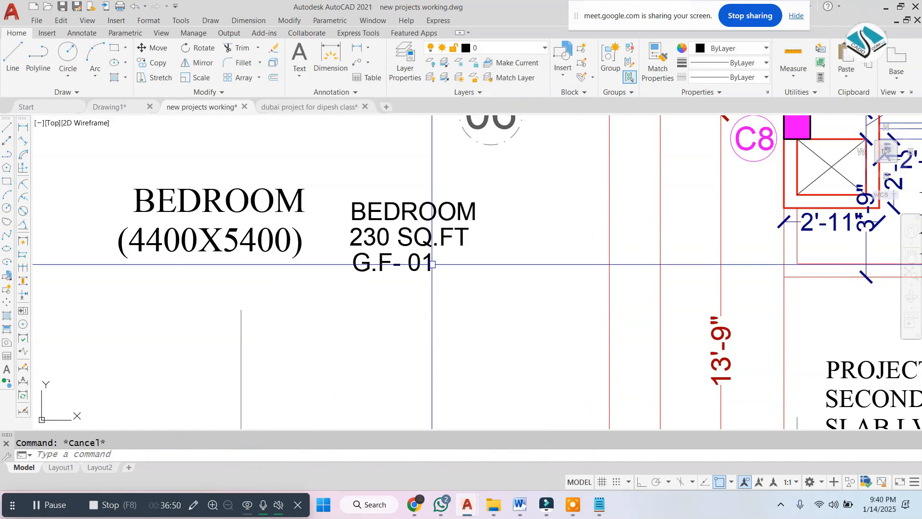
# Copy the room label block to four positions in the empty area below it
pyautogui.click(373, 262)
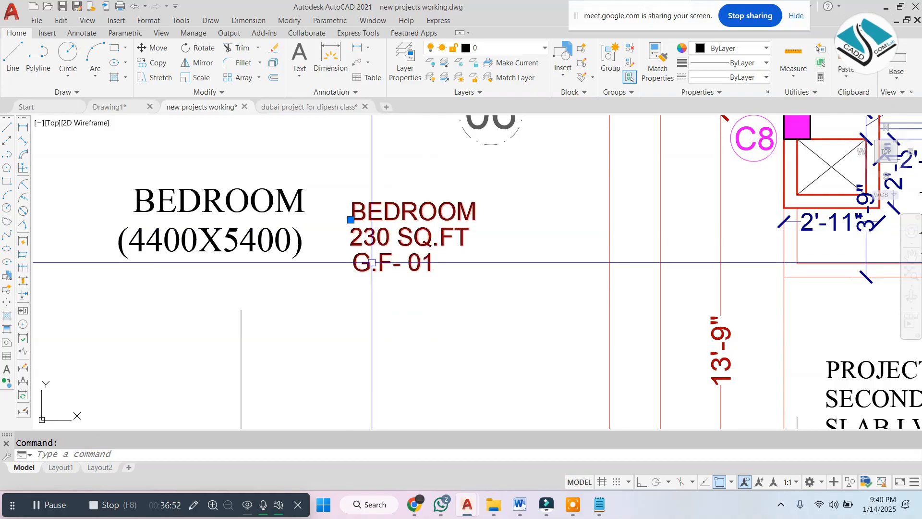
pyautogui.press('space')
pyautogui.click(422, 222)
pyautogui.moveTo(425, 324); pyautogui.dragTo(461, 245, button='middle')
pyautogui.click(498, 180)
pyautogui.click(500, 301)
pyautogui.click(312, 345)
pyautogui.press('Escape')
pyautogui.press('Escape')
# Set the BEDROOM attribute value of the upper-right label copy to M. BEDROOM
pyautogui.doubleClick(608, 213)
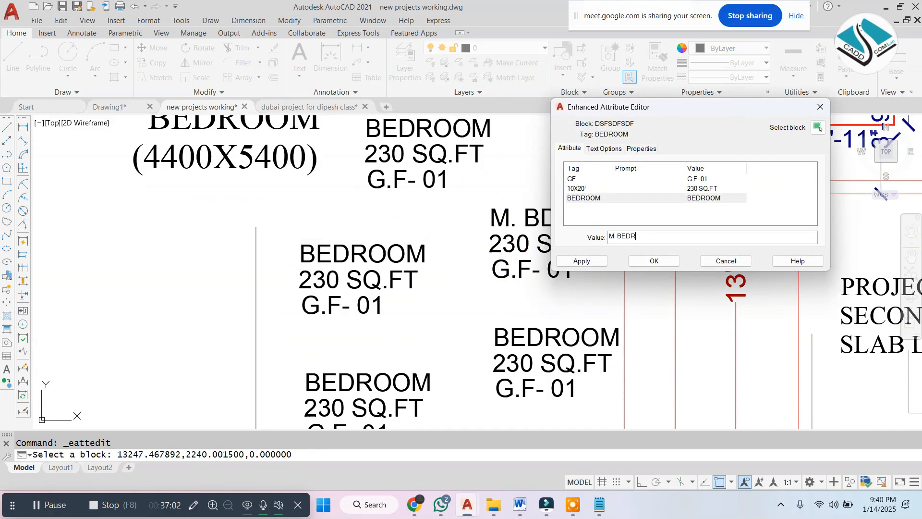
pyautogui.click(646, 263)
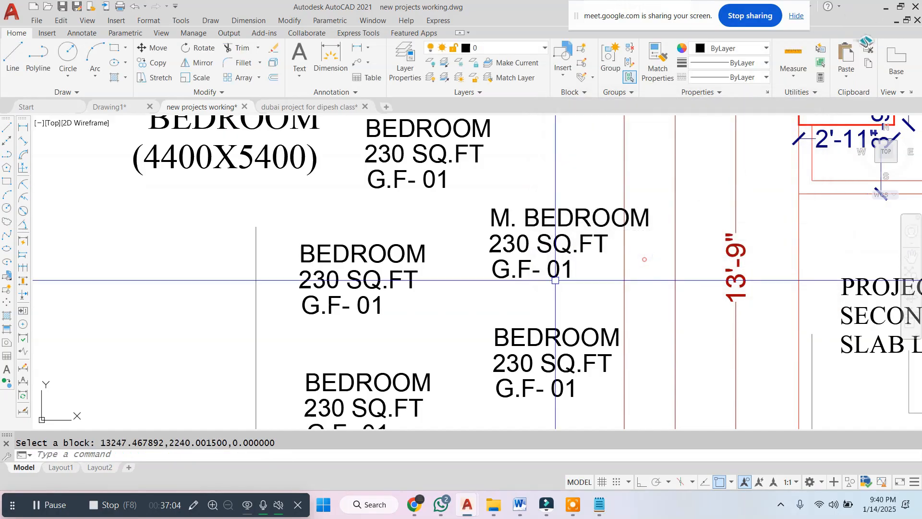
pyautogui.press('Escape')
# Erase all the sample room label blocks beside the floor plan
pyautogui.click(554, 172)
pyautogui.click(338, 410)
pyautogui.press('Escape')
pyautogui.scroll(-5, 738, 259)
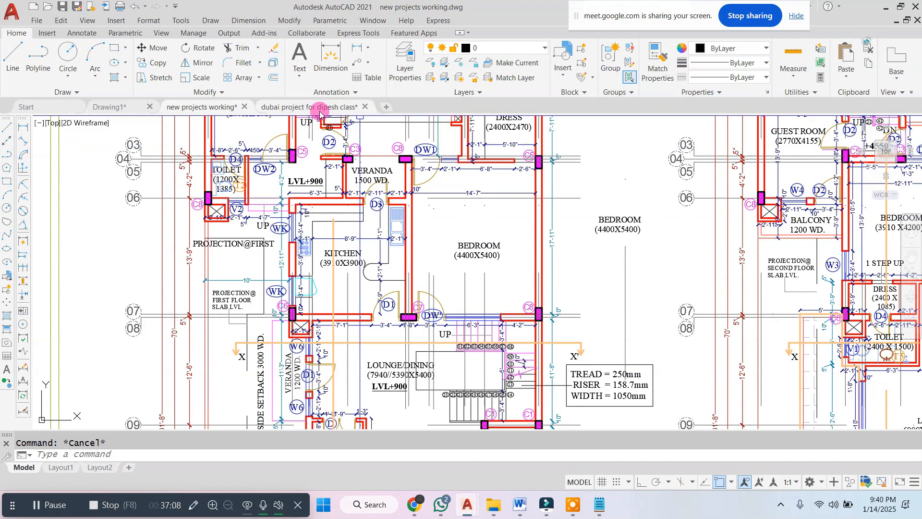
# Switch to the Dubai project drawing and examine its room labels, such as BED ROOM-1 and FAMILY HALL, with their sizes and floor levels
pyautogui.scroll(3, 384, 269)
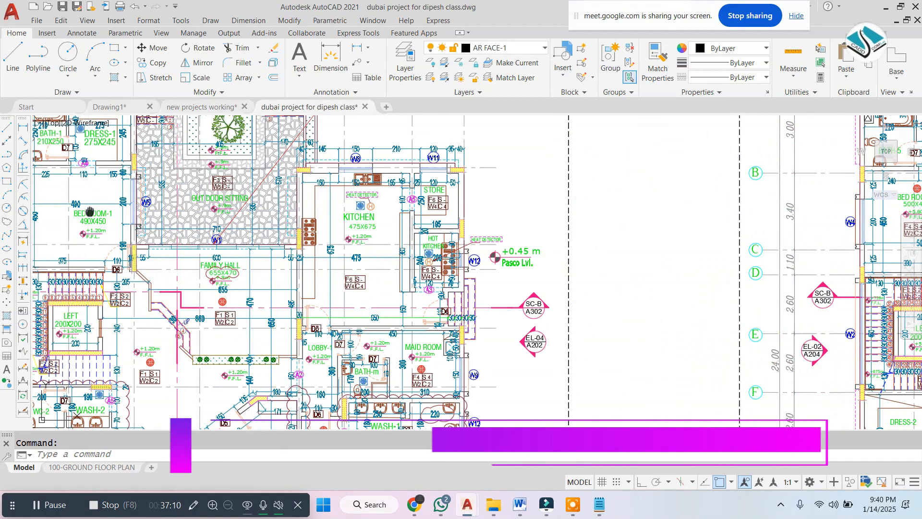
pyautogui.scroll(5, 300, 221)
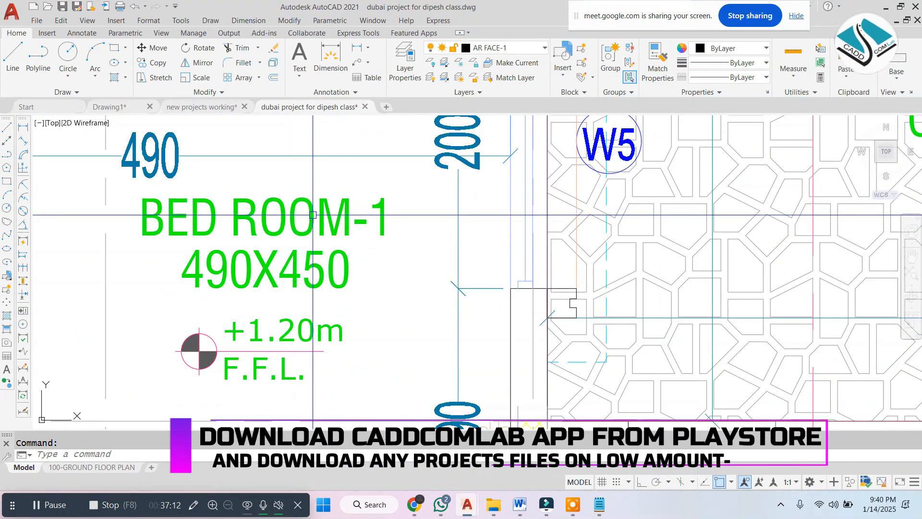
pyautogui.scroll(-5, 313, 250)
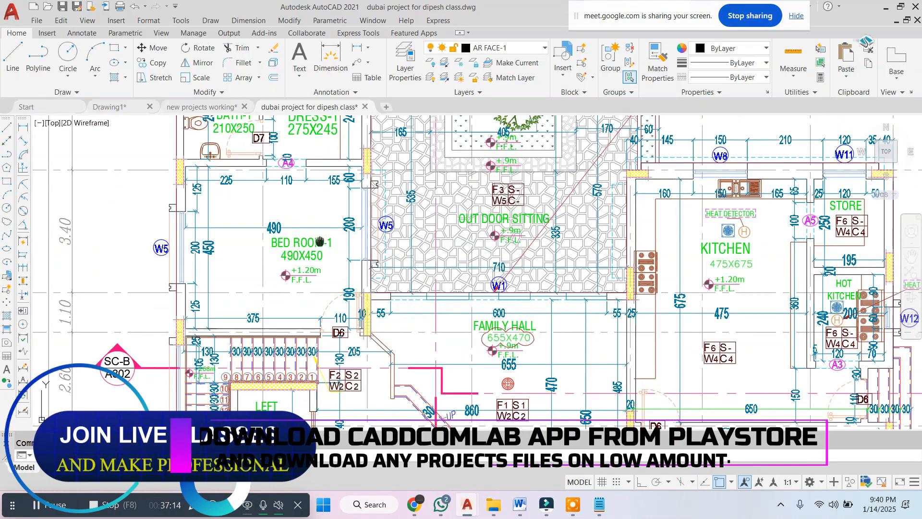
pyautogui.moveTo(316, 245); pyautogui.dragTo(244, 187, button='middle')
pyautogui.scroll(2, 244, 187)
pyautogui.scroll(-3, 244, 186)
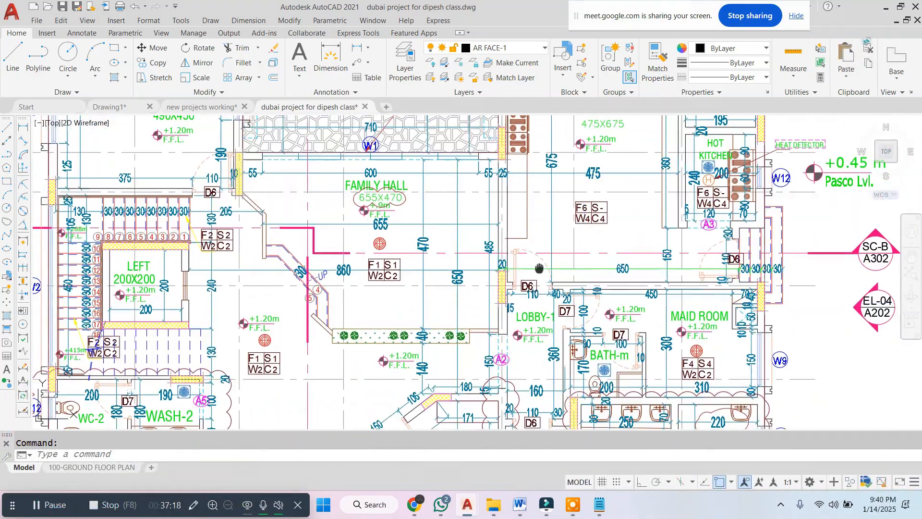
# Switch to the new projects working drawing and show the sheets with the floor plans and front elevation
pyautogui.moveTo(541, 382); pyautogui.dragTo(376, 227, button='middle')
pyautogui.scroll(4, 376, 228)
pyautogui.click(181, 107)
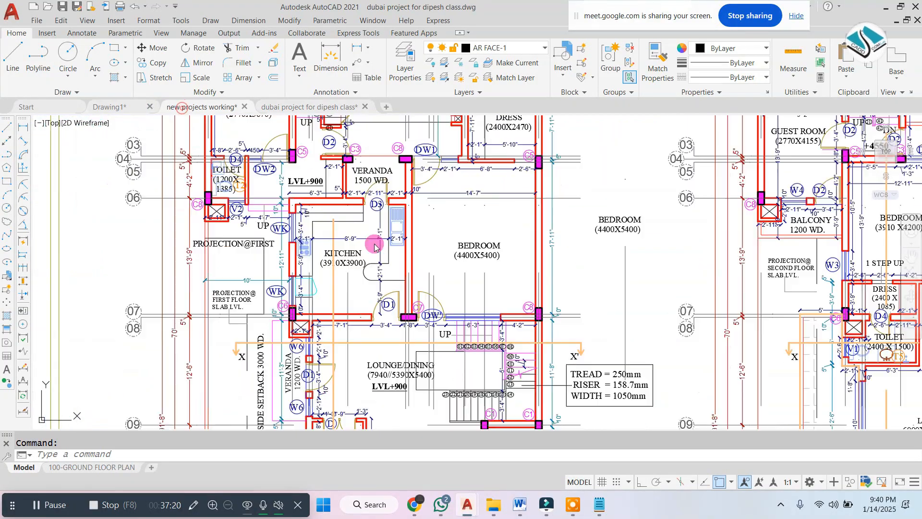
pyautogui.scroll(-5, 398, 198)
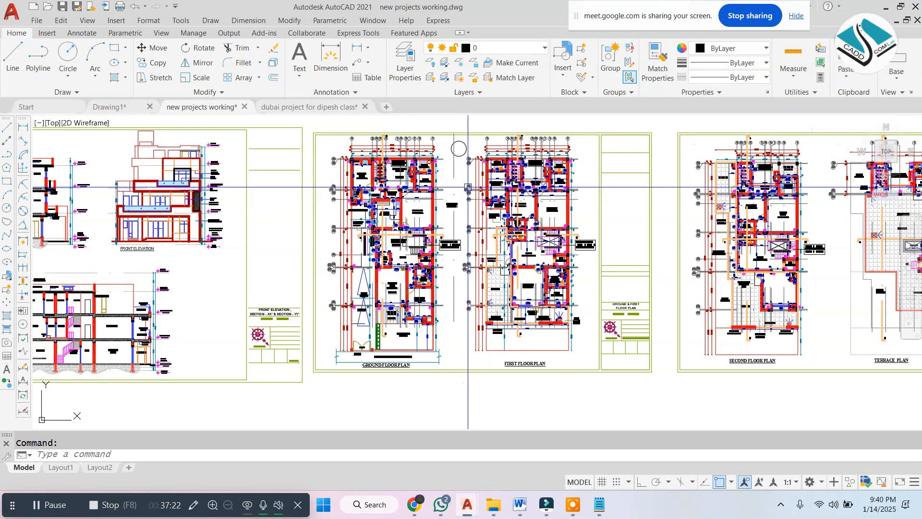
# Erase the stray circle between the ground floor plan and the first floor plan
pyautogui.moveTo(469, 187); pyautogui.dragTo(369, 218, button='middle')
pyautogui.scroll(4, 369, 187)
pyautogui.click(369, 187)
pyautogui.write('E')
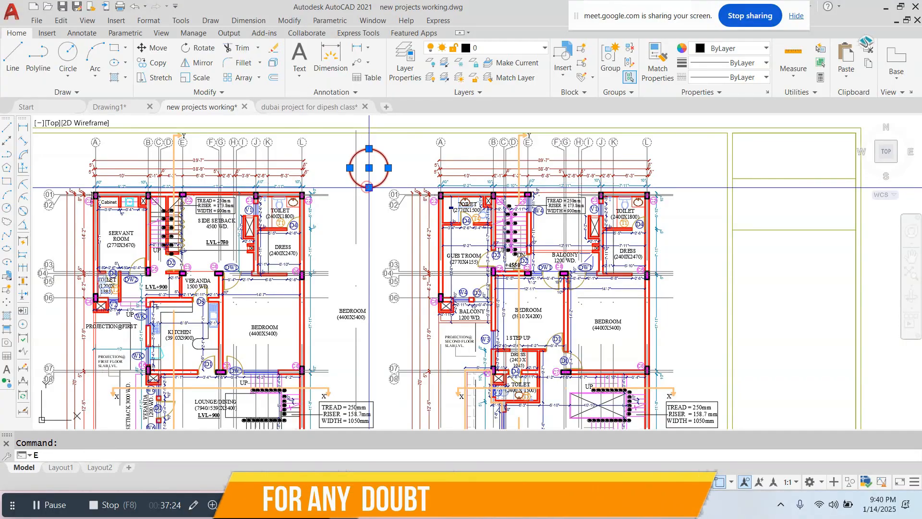
pyautogui.press('Escape')
pyautogui.scroll(-5, 400, 195)
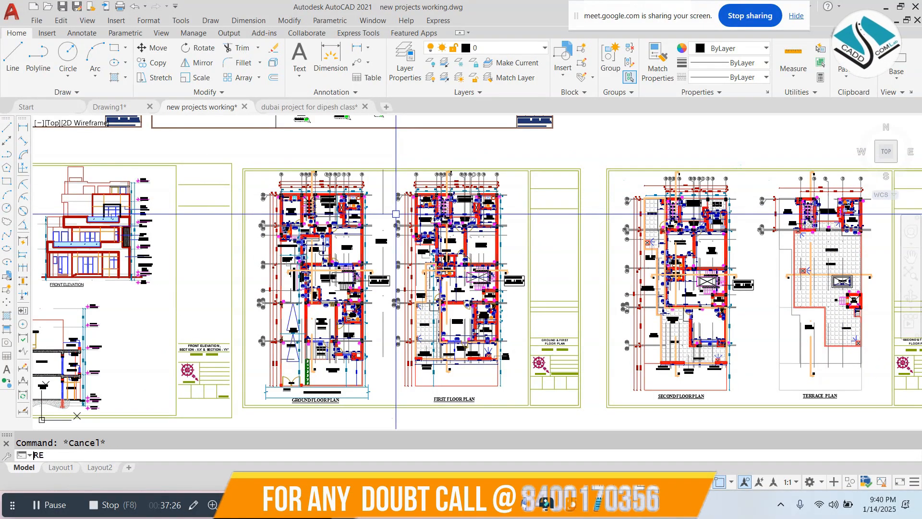
# Draw a rectangle in the empty area beside the door and window schedule sheet
pyautogui.press('Return')
pyautogui.moveTo(692, 120); pyautogui.dragTo(438, 240, button='middle')
pyautogui.press('Escape')
pyautogui.moveTo(232, 201); pyautogui.dragTo(249, 201, button='middle')
pyautogui.write('REC')
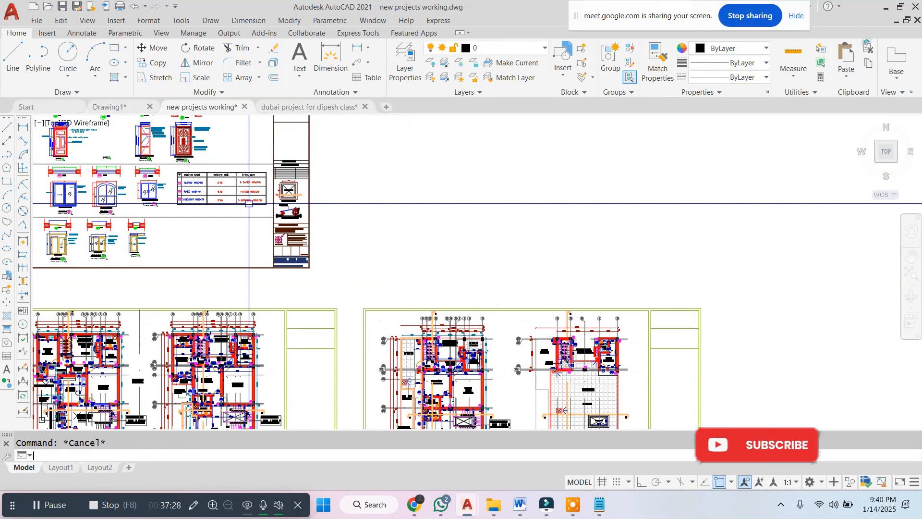
pyautogui.press('Return')
pyautogui.click(361, 248)
pyautogui.click(495, 157)
pyautogui.press('Escape')
pyautogui.scroll(2, 401, 198)
pyautogui.write('R')
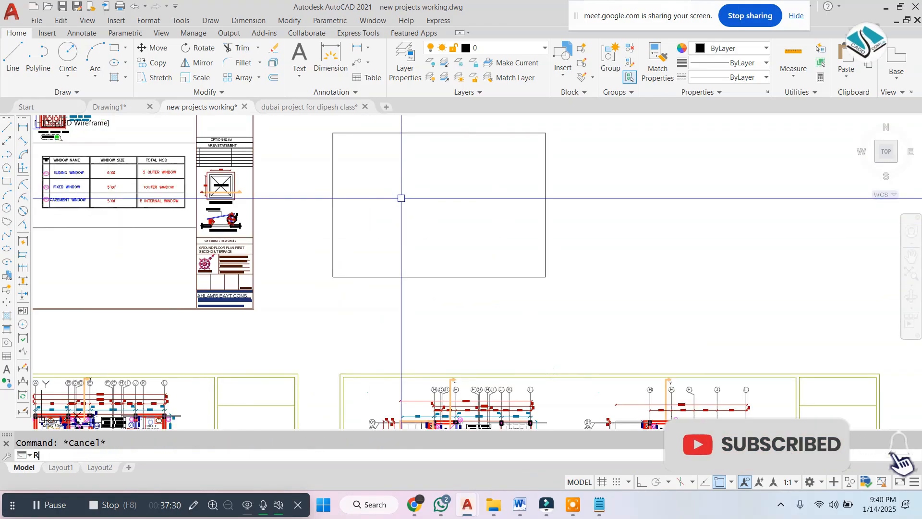
pyautogui.write('EC')
pyautogui.press('Return')
pyautogui.press('Escape')
pyautogui.scroll(-4, 455, 175)
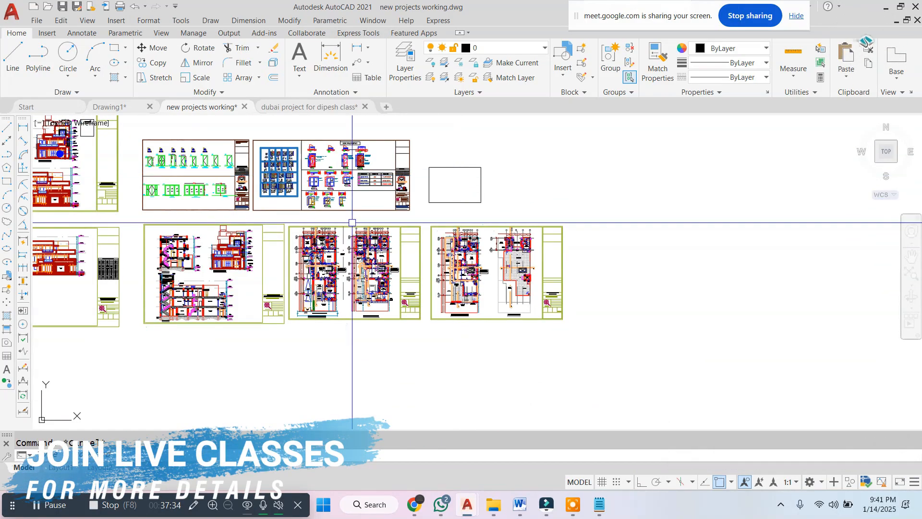
# Hide the horizontal grid line at the terrace level of the front elevation
pyautogui.scroll(6, 352, 222)
pyautogui.moveTo(417, 239)
pyautogui.mouseDown(button='middle')
pyautogui.moveTo(417, 227)
pyautogui.moveTo(348, 246)
pyautogui.mouseUp(button='middle')
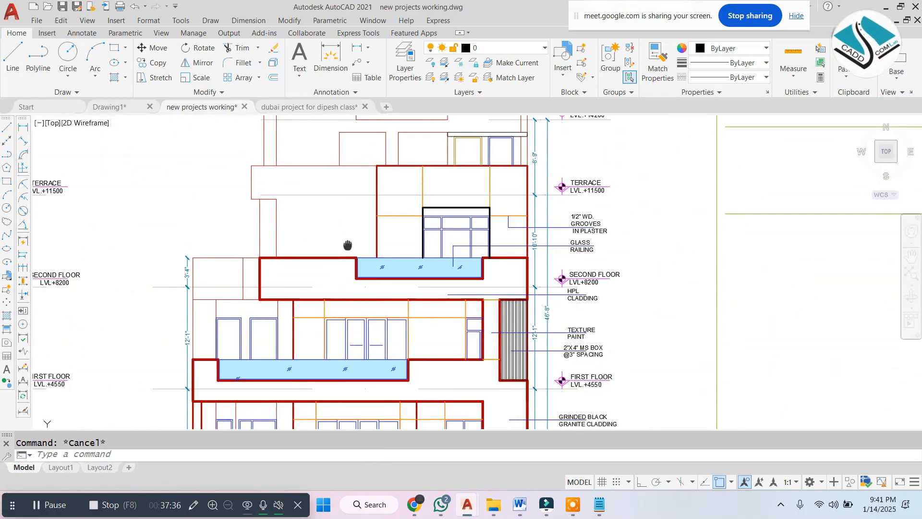
pyautogui.scroll(2, 334, 219)
pyautogui.click(298, 181)
pyautogui.click(290, 204)
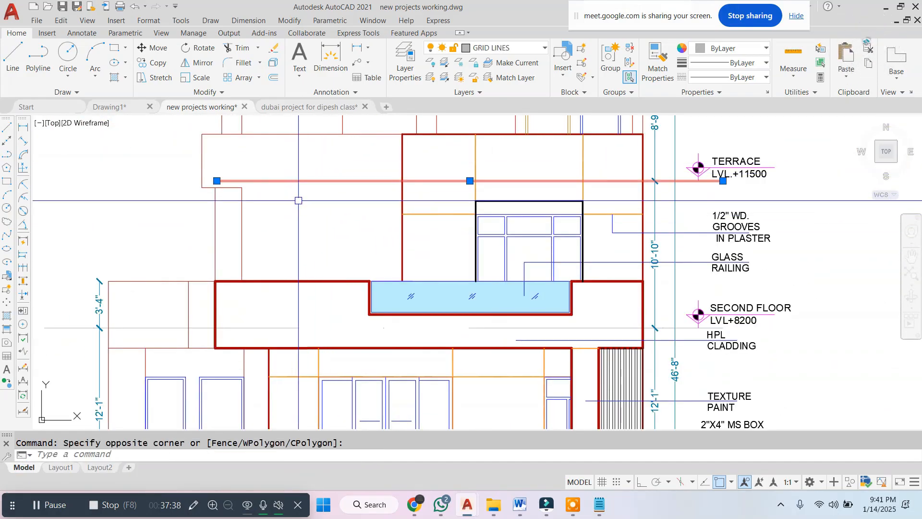
pyautogui.rightClick(306, 159)
pyautogui.click(463, 229)
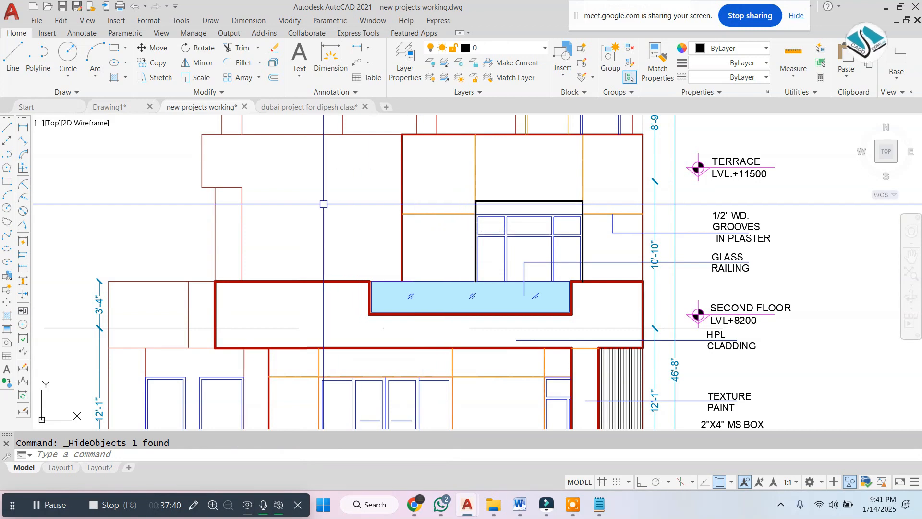
# Draw a narrow, full-height rectangle against the outer wall between the second floor and terrace in the front elevation, adjusting it by stretching
pyautogui.write('C')
pyautogui.press('Return')
pyautogui.scroll(4, 383, 252)
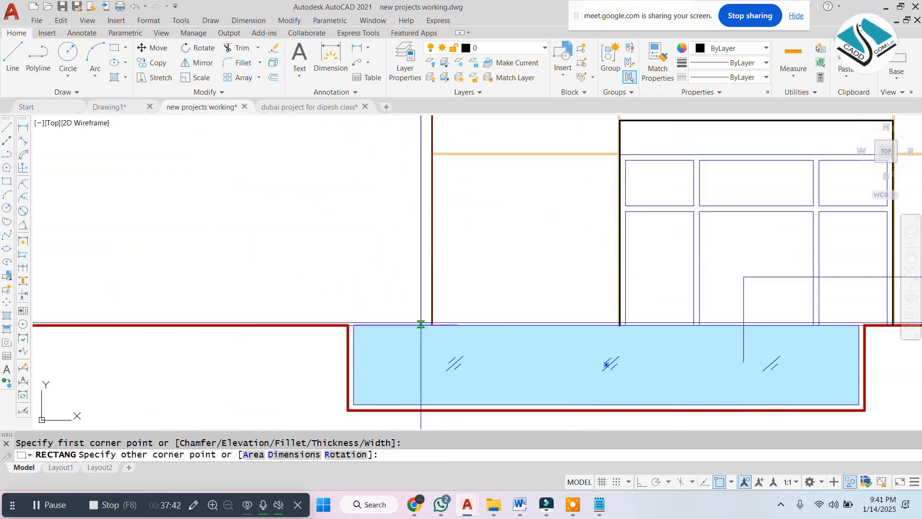
pyautogui.click(416, 323)
pyautogui.scroll(-4, 459, 324)
pyautogui.moveTo(455, 210); pyautogui.dragTo(448, 245, button='middle')
pyautogui.scroll(2, 449, 245)
pyautogui.click(427, 259)
pyautogui.moveTo(470, 327); pyautogui.dragTo(457, 299, button='middle')
pyautogui.scroll(4, 458, 297)
pyautogui.scroll(4, 379, 280)
pyautogui.press('Escape')
pyautogui.scroll(-5, 374, 197)
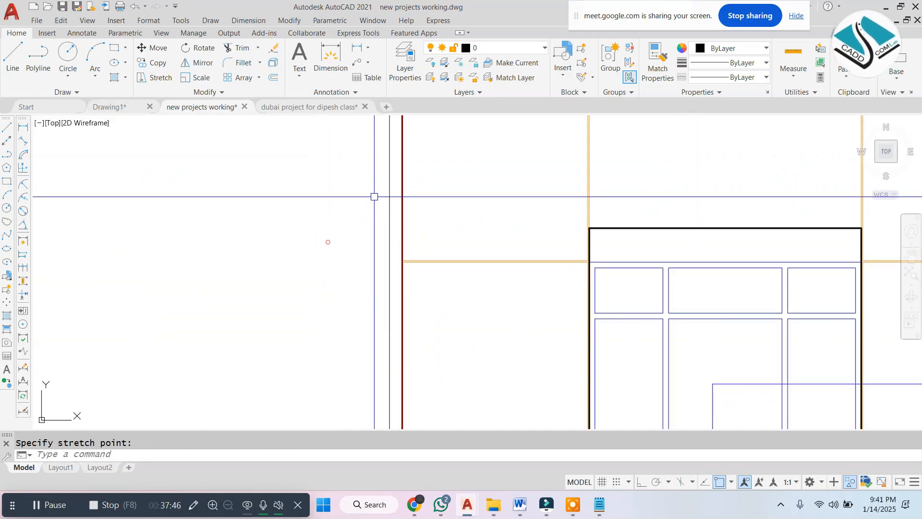
# Fill the narrow rectangle with a GR_LINEAR gradient using 205,105,40 for both gradient colours
pyautogui.write('GD')
pyautogui.press('Return')
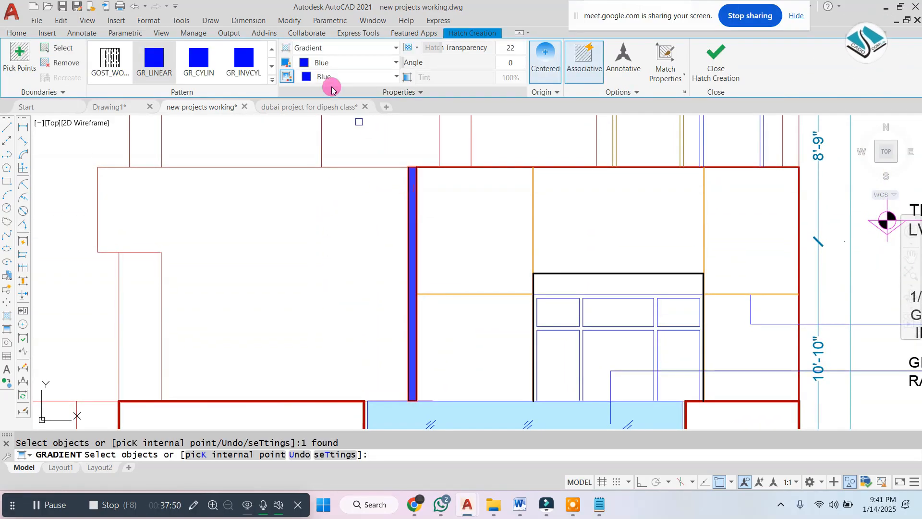
pyautogui.click(337, 77)
pyautogui.click(339, 62)
pyautogui.click(340, 63)
pyautogui.click(338, 76)
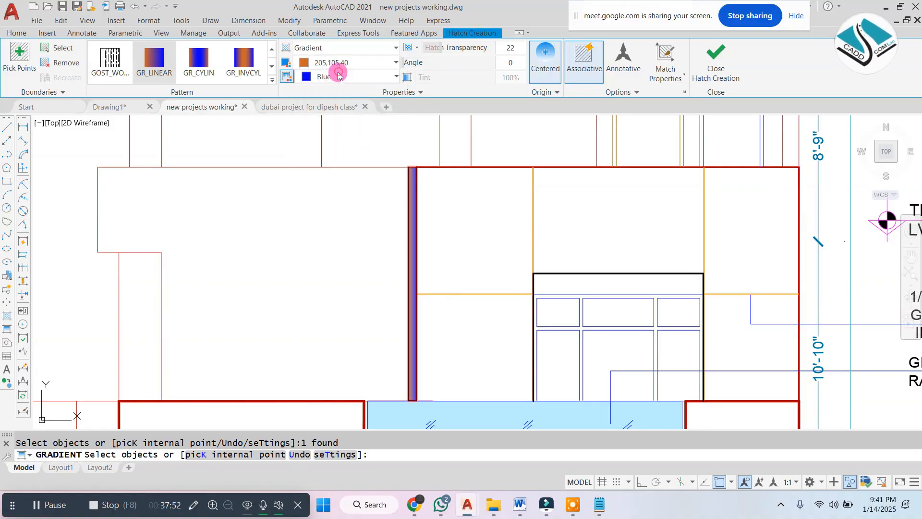
pyautogui.click(331, 76)
pyautogui.click(332, 94)
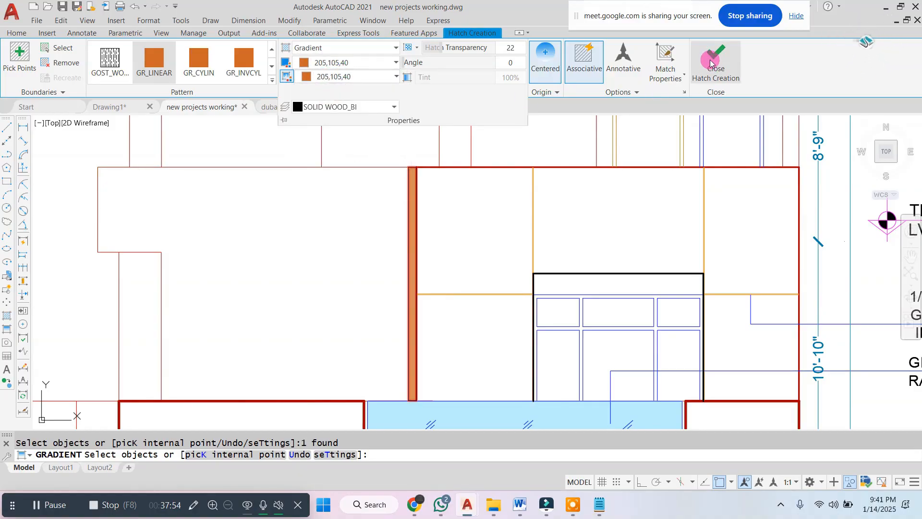
pyautogui.click(710, 62)
# Try to copy the filled slat freehand to several positions away from the wall
pyautogui.scroll(10, 408, 164)
pyautogui.press('Escape')
pyautogui.click(459, 137)
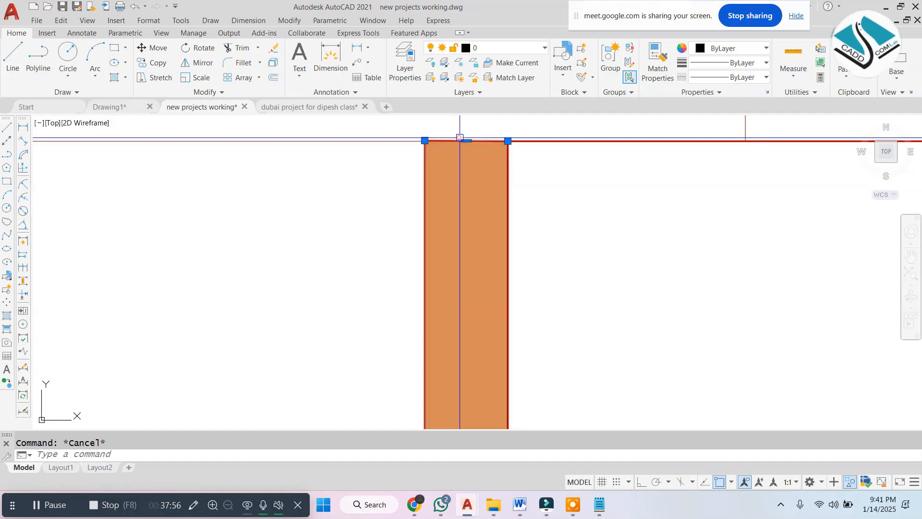
pyautogui.click(413, 192)
pyautogui.press('Escape')
pyautogui.click(442, 130)
pyautogui.click(411, 185)
pyautogui.doubleClick(319, 162)
pyautogui.scroll(-3, 426, 180)
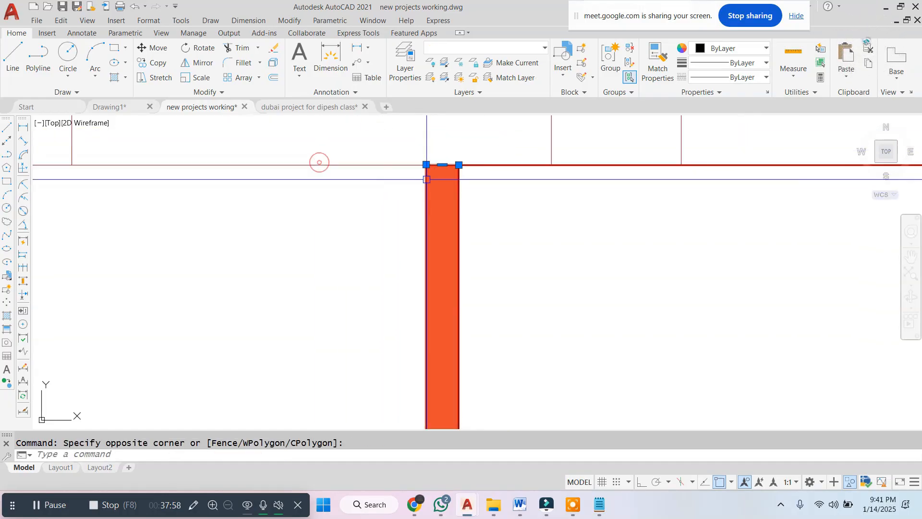
pyautogui.moveTo(419, 179); pyautogui.dragTo(501, 177, button='middle')
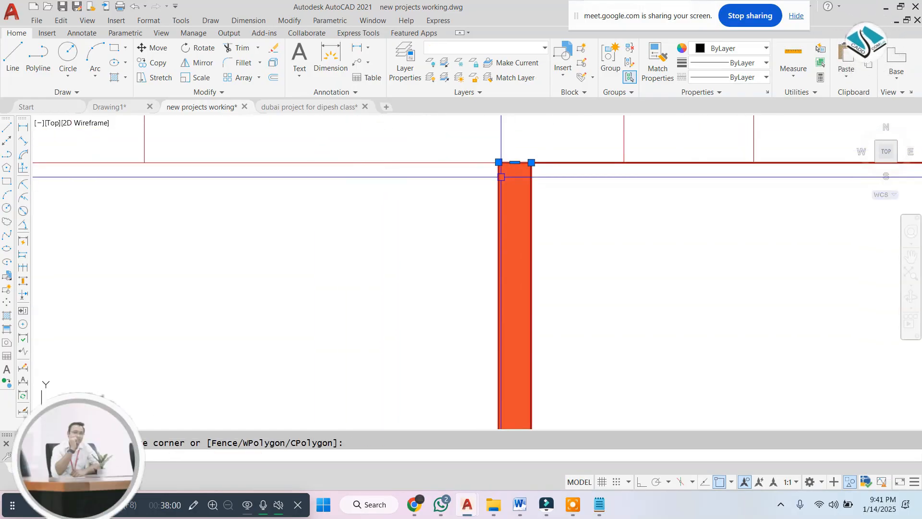
pyautogui.write('co')
pyautogui.press('Return')
pyautogui.click(498, 154)
pyautogui.click(474, 163)
pyautogui.click(428, 162)
pyautogui.click(388, 162)
pyautogui.click(342, 162)
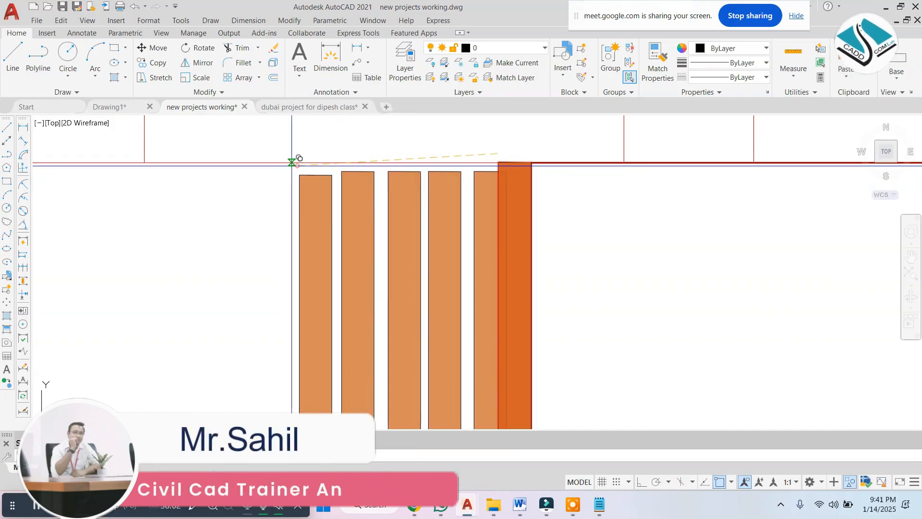
pyautogui.click(297, 166)
pyautogui.click(233, 162)
pyautogui.press('Escape')
pyautogui.hotkey('ctrl', 'z')
# Try a rectangular array of the filled slat and its outline with four columns
pyautogui.scroll(2, 517, 162)
pyautogui.click(521, 145)
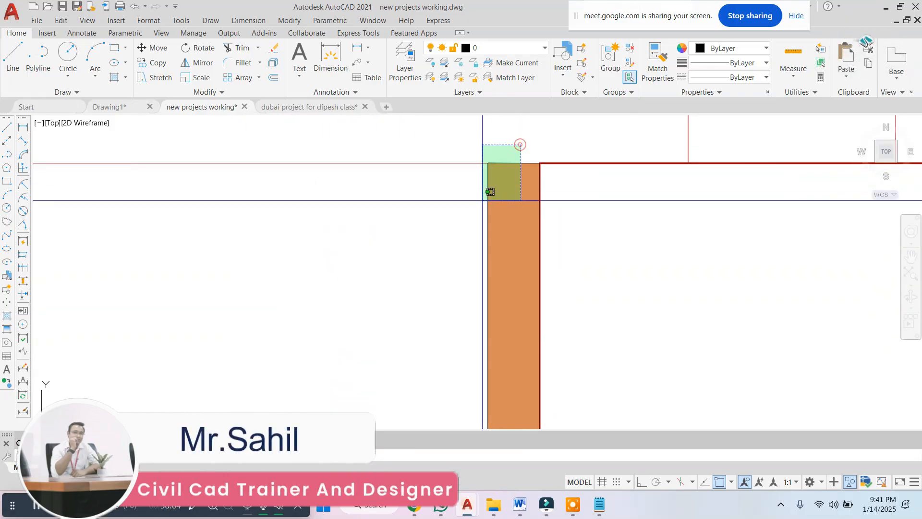
pyautogui.click(482, 200)
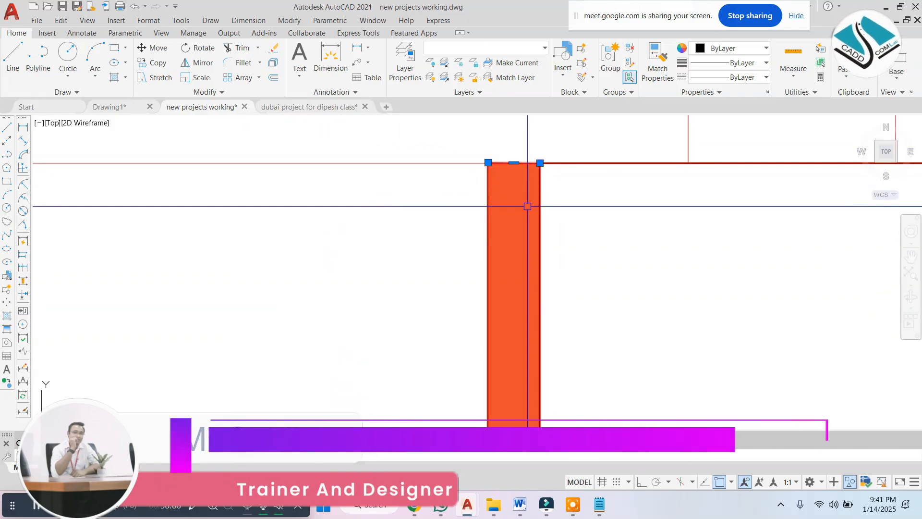
pyautogui.write('ar')
pyautogui.press('Return')
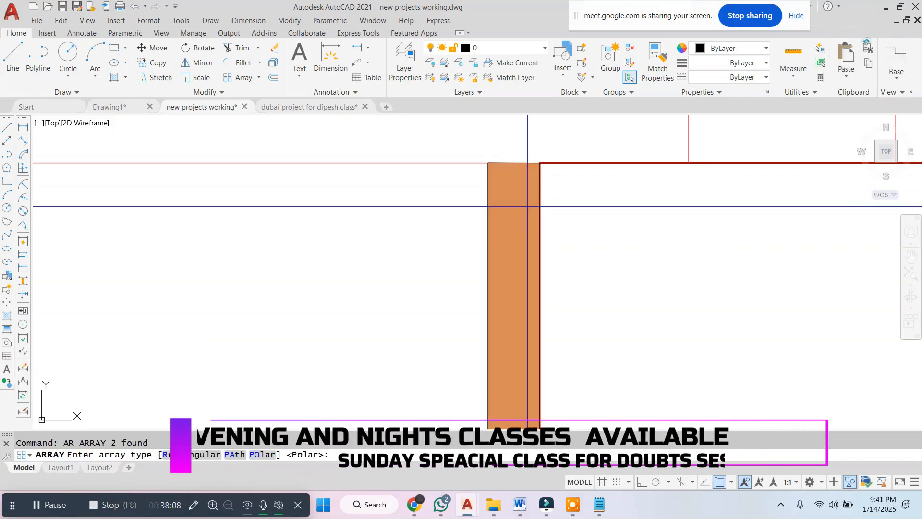
pyautogui.click(205, 451)
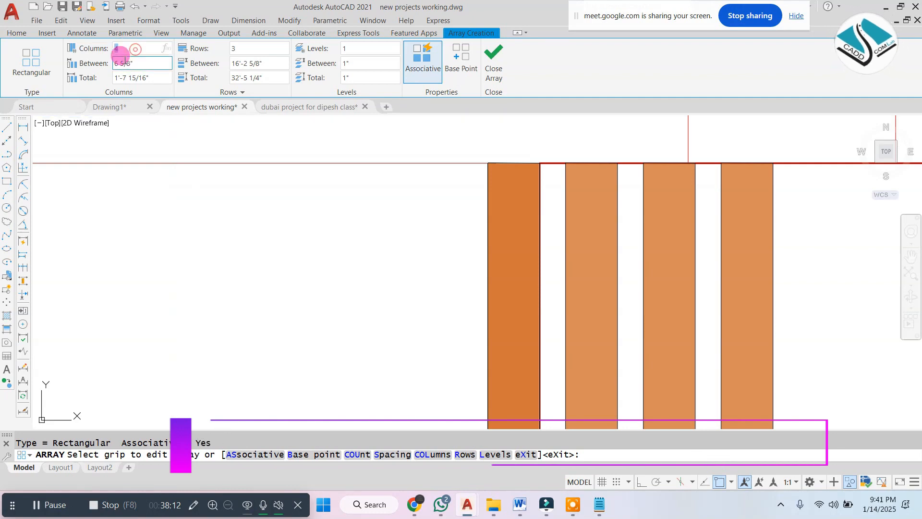
pyautogui.press('Return')
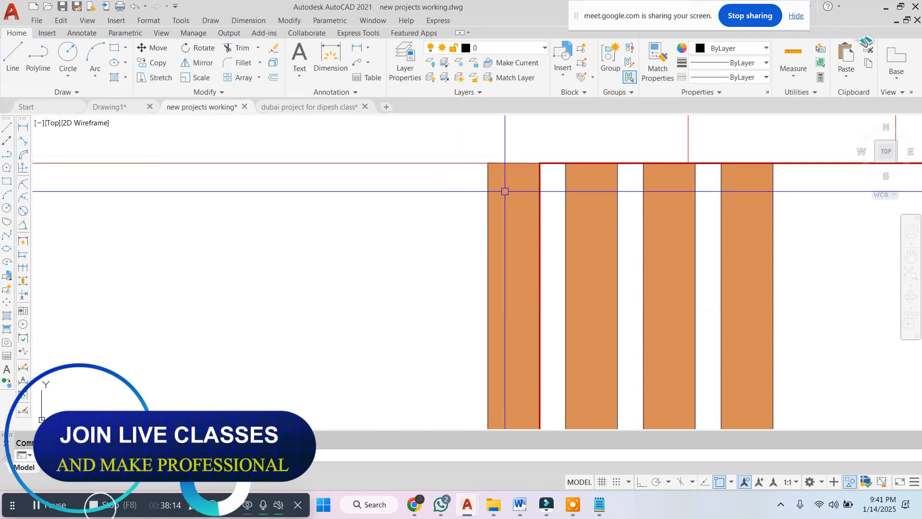
pyautogui.scroll(-4, 504, 191)
pyautogui.hotkey('ctrl', 'z')
pyautogui.hotkey('ctrl', 'z')
pyautogui.scroll(-4, 505, 195)
pyautogui.scroll(4, 505, 192)
pyautogui.press('Escape')
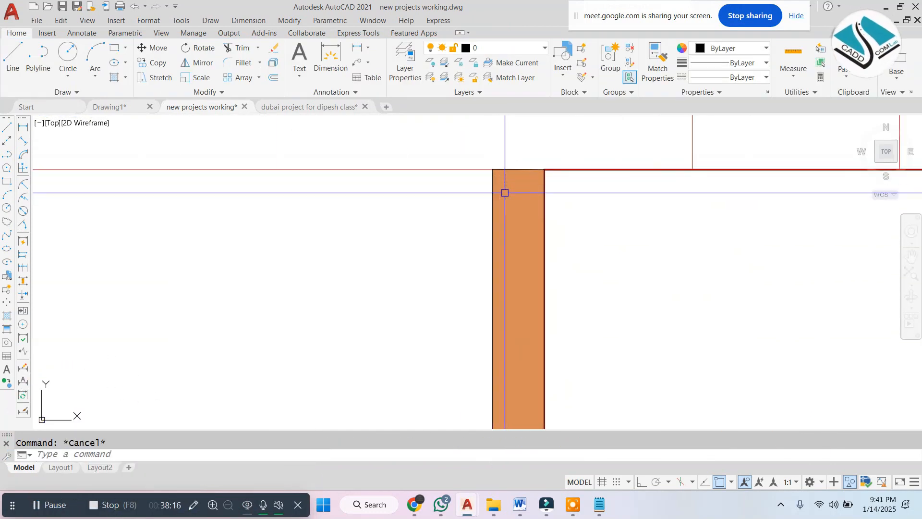
# Copy the filled slat from its upper corner as a 15-item array, fitted across the blank wall area beside it
pyautogui.click(505, 192)
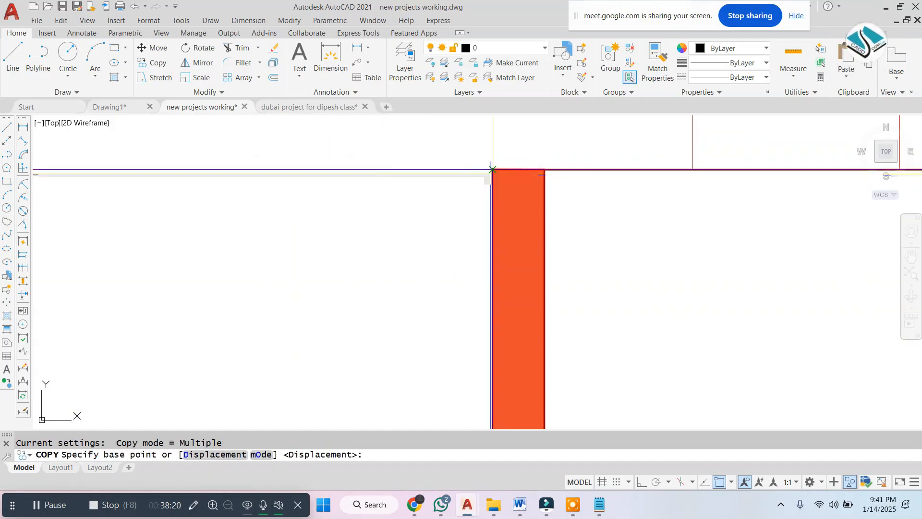
pyautogui.click(492, 170)
pyautogui.press('Return')
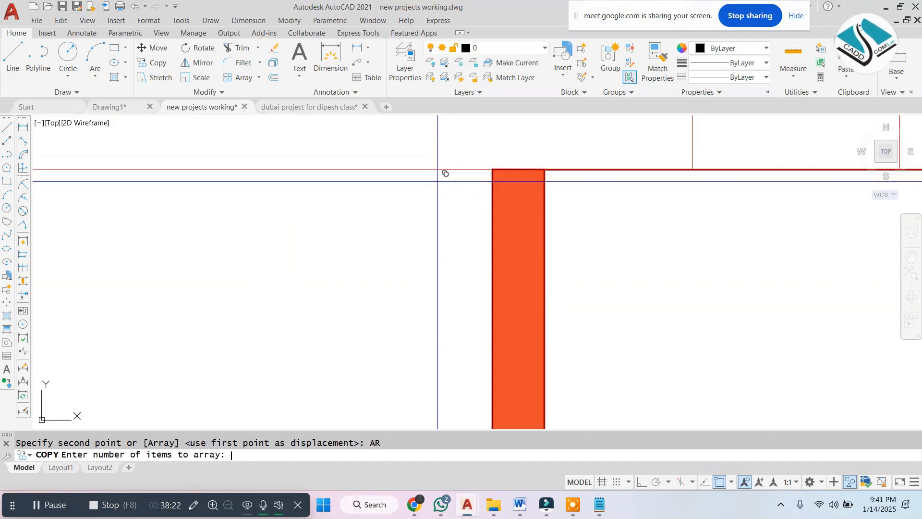
pyautogui.write('15')
pyautogui.press('Return')
pyautogui.write('F')
pyautogui.press('Return')
pyautogui.scroll(-5, 229, 206)
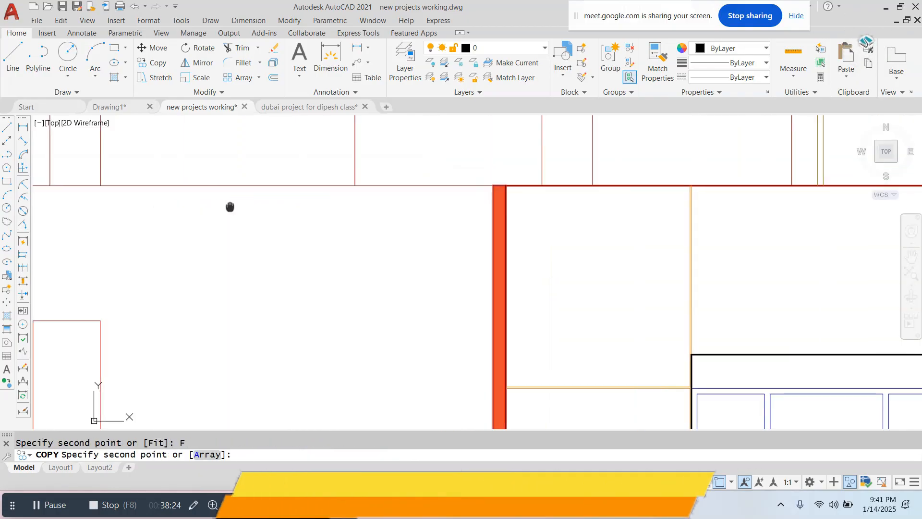
pyautogui.click(389, 156)
pyautogui.press('Escape')
pyautogui.scroll(-3, 494, 181)
pyautogui.scroll(2, 517, 193)
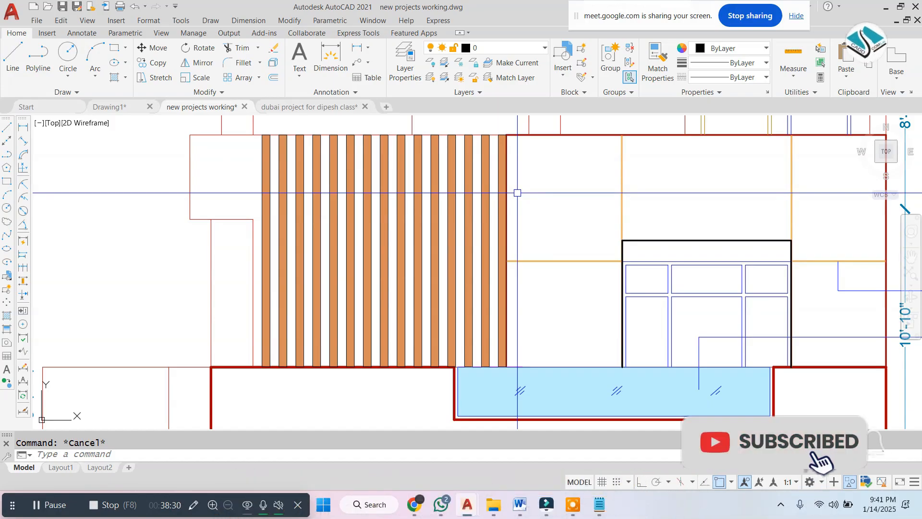
pyautogui.scroll(-5, 384, 180)
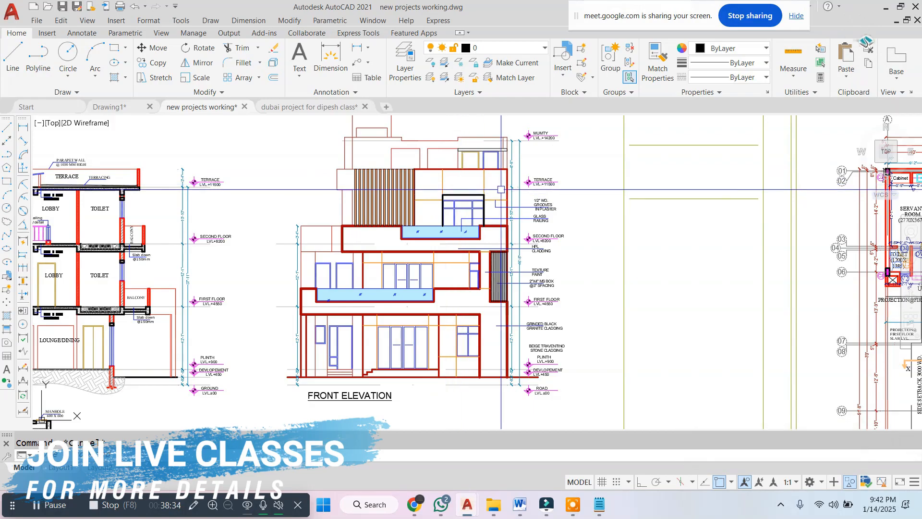
pyautogui.moveTo(490, 135); pyautogui.dragTo(425, 206, button='middle')
pyautogui.scroll(2, 269, 194)
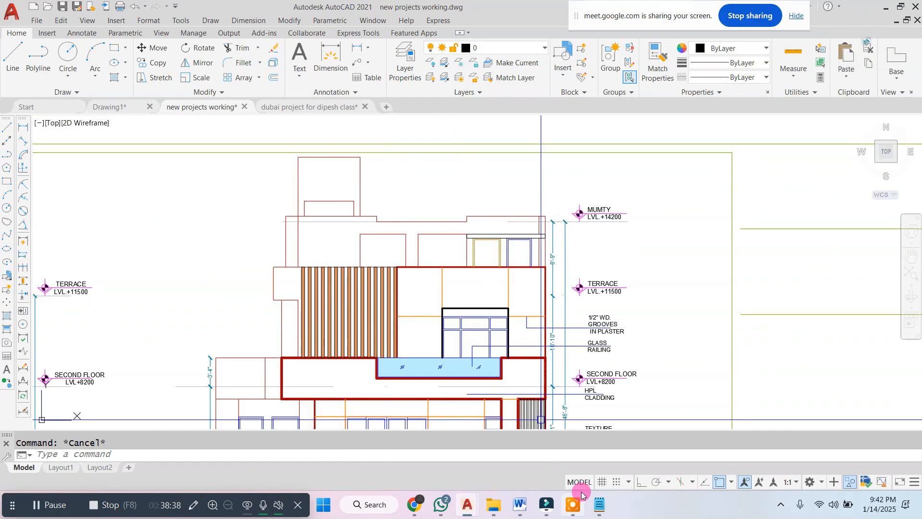
# Switch to the Notepad notes and complete item 5 as "COPY- AR", adding "6-PARAMETRIC" on the line below
pyautogui.click(598, 505)
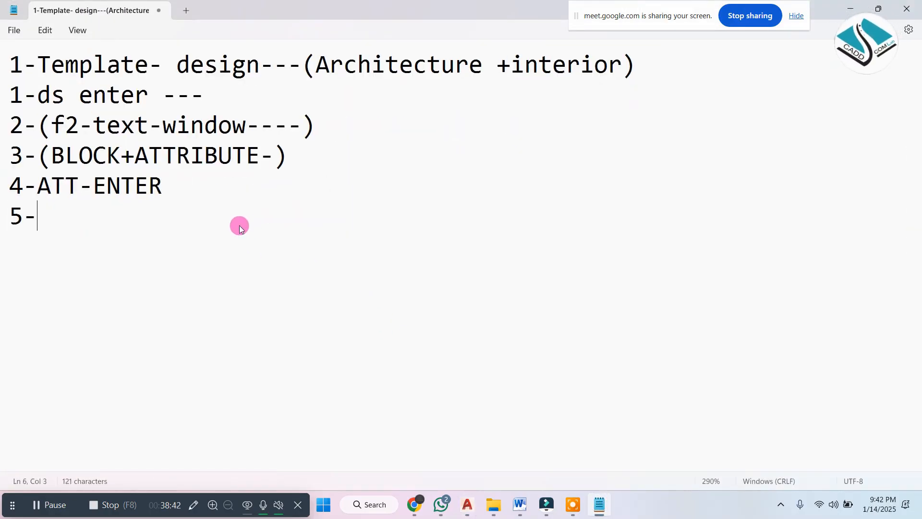
pyautogui.write('Y- AR')
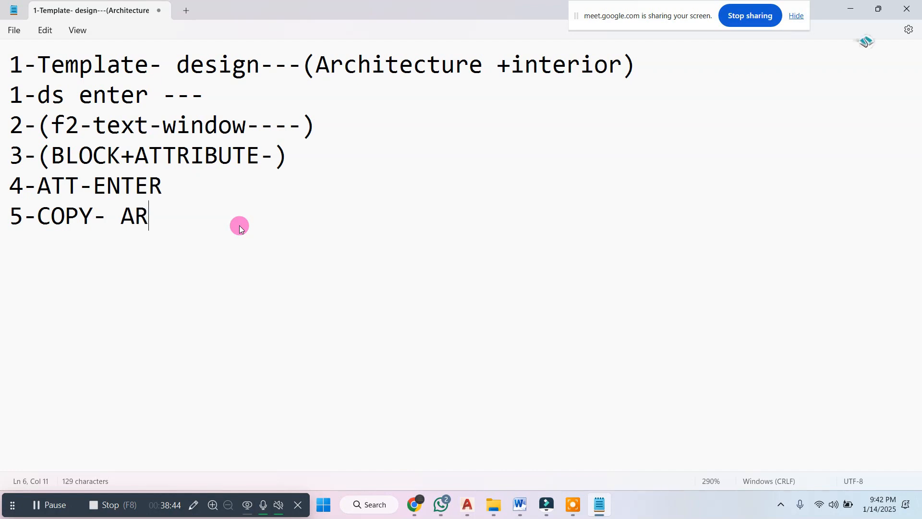
pyautogui.press('Return')
pyautogui.write('6-P')
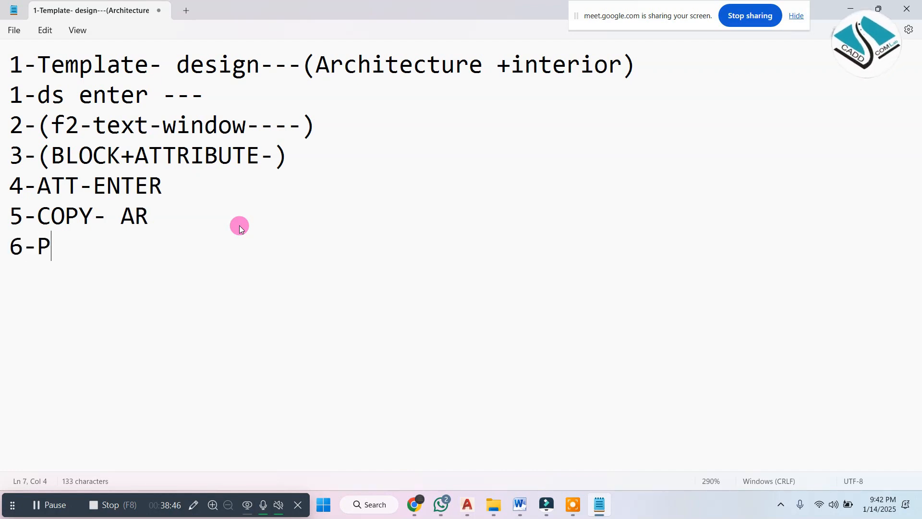
pyautogui.write('ARAMETRIC ')
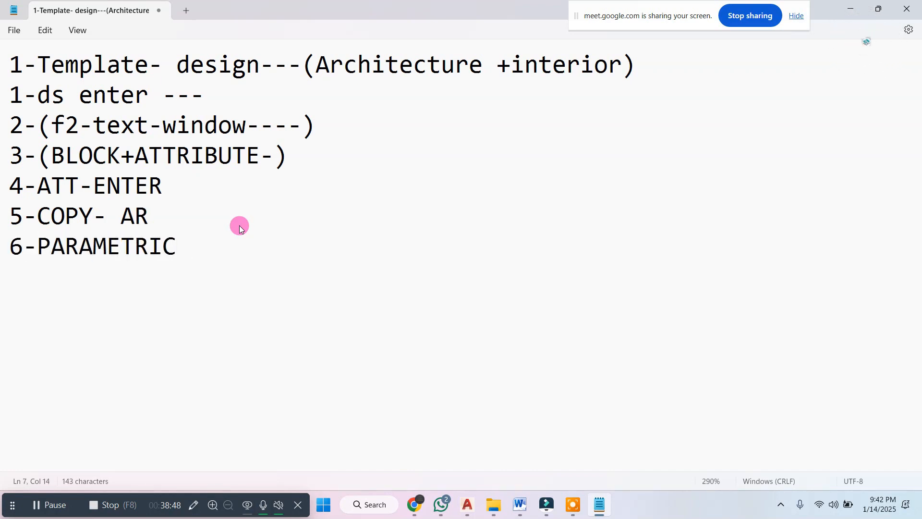
# Add "-----" after PARAMETRIC in the notes and switch to the house elevation in AutoCAD
pyautogui.write('-----')
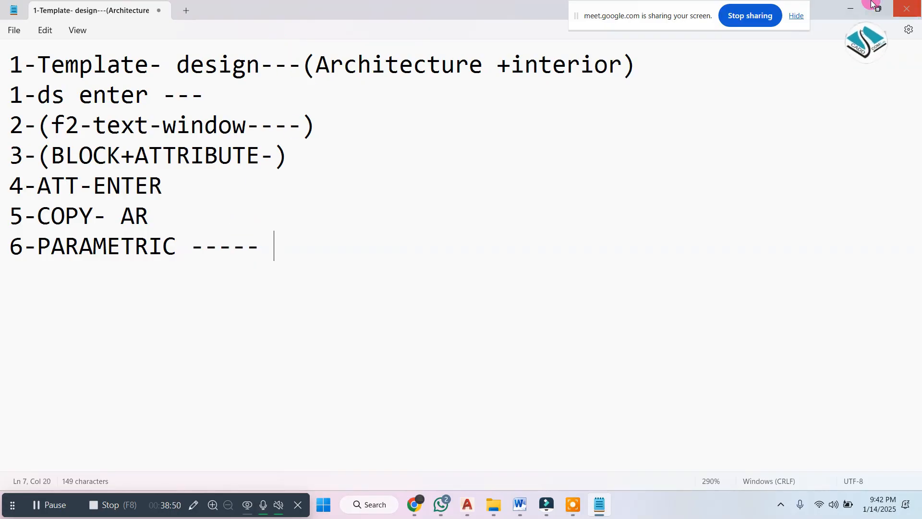
pyautogui.click(849, 8)
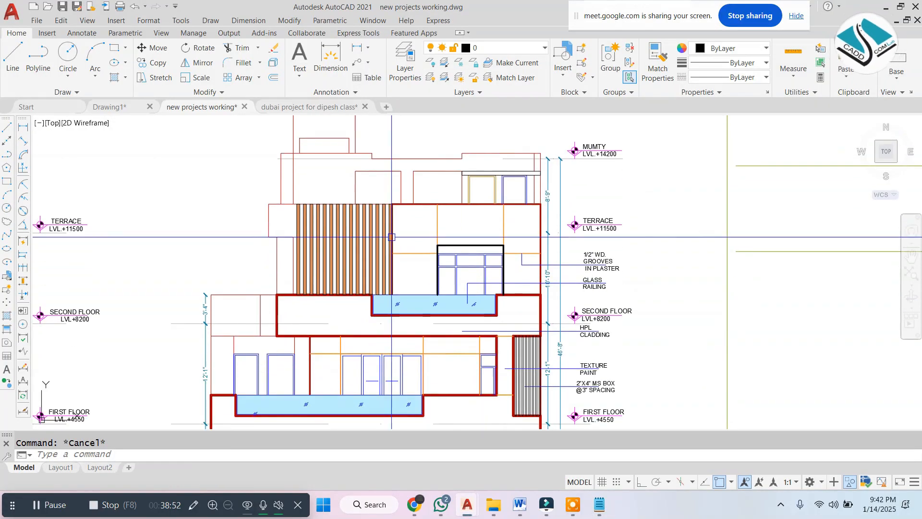
pyautogui.moveTo(818, 201); pyautogui.dragTo(817, 47, button='middle')
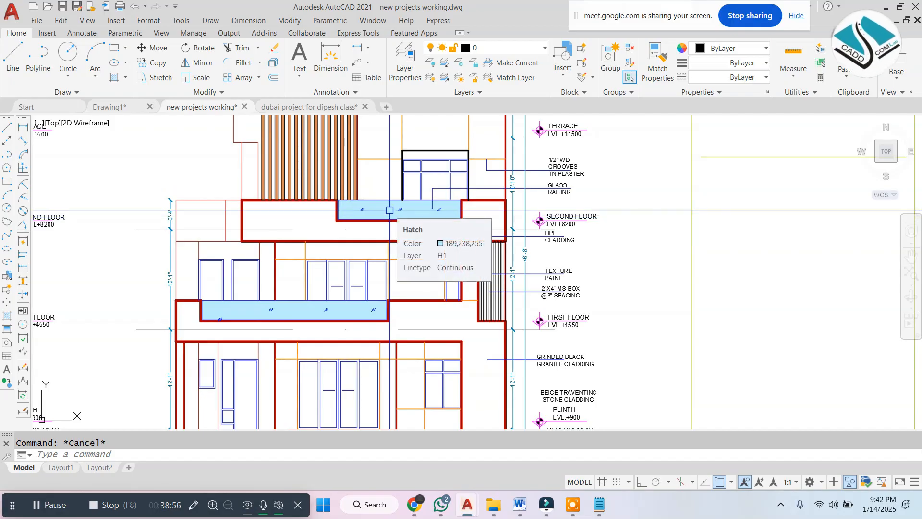
pyautogui.scroll(-2, 430, 230)
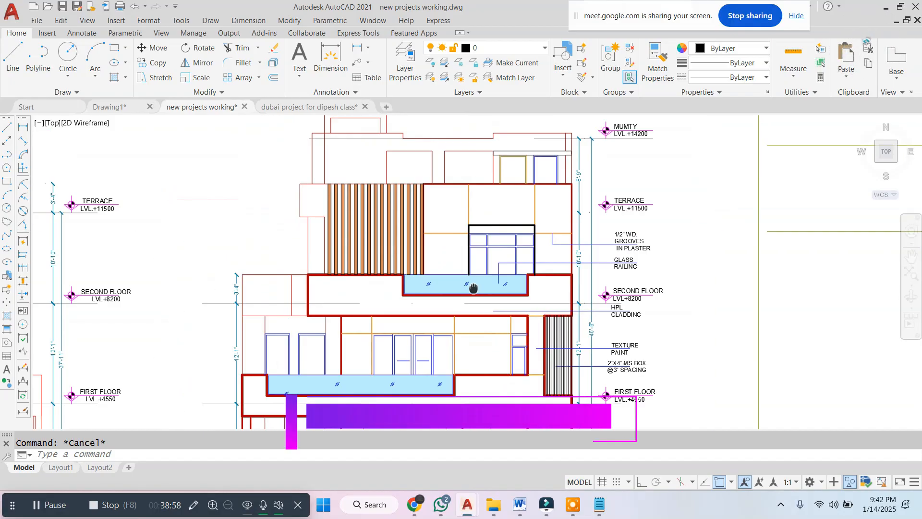
pyautogui.scroll(2, 447, 152)
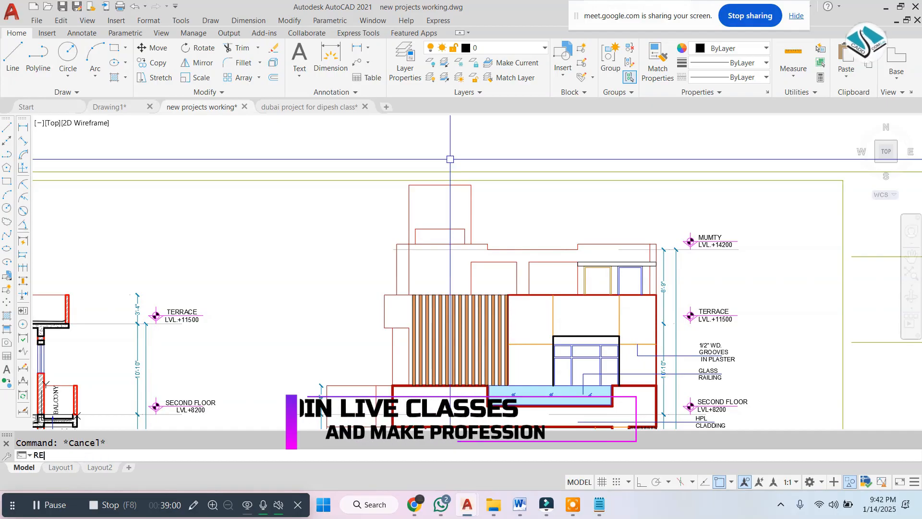
pyautogui.write('rec')
pyautogui.press('Return')
pyautogui.moveTo(446, 158); pyautogui.dragTo(421, 309, button='middle')
pyautogui.press('Escape')
pyautogui.scroll(3, 398, 264)
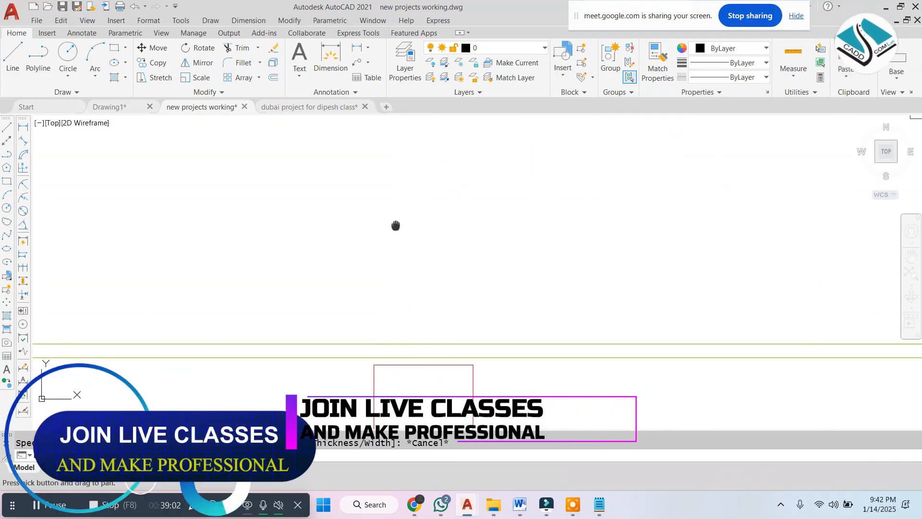
pyautogui.write('L')
pyautogui.press('Escape')
pyautogui.write('L')
pyautogui.press('Return')
pyautogui.click(341, 253)
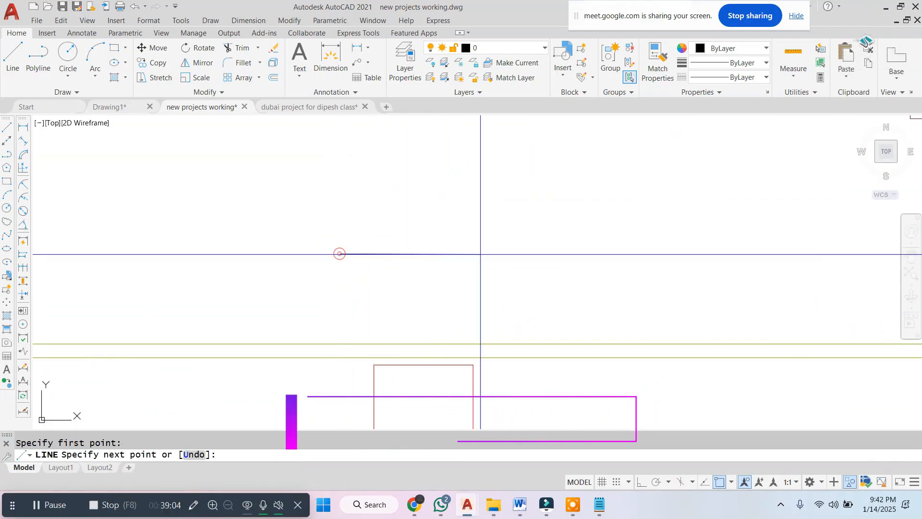
pyautogui.scroll(-3, 441, 274)
pyautogui.scroll(3, 431, 285)
pyautogui.press('Escape')
pyautogui.scroll(3, 432, 286)
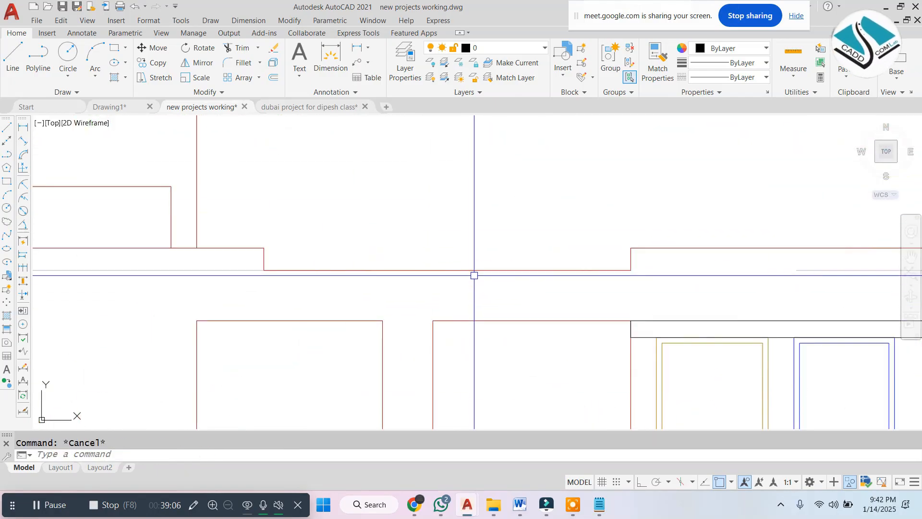
pyautogui.click(360, 249)
pyautogui.press('Escape')
pyautogui.scroll(3, 257, 258)
pyautogui.click(267, 259)
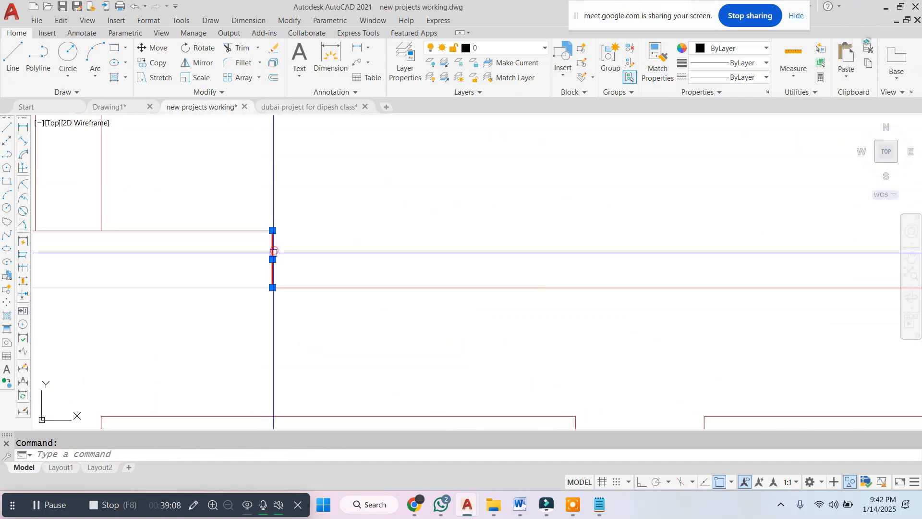
pyautogui.press('Escape')
# Add a horizontal dimensional constraint between both ends of the long recessed line in the mumty roof outline
pyautogui.moveTo(327, 246); pyautogui.dragTo(356, 241, button='middle')
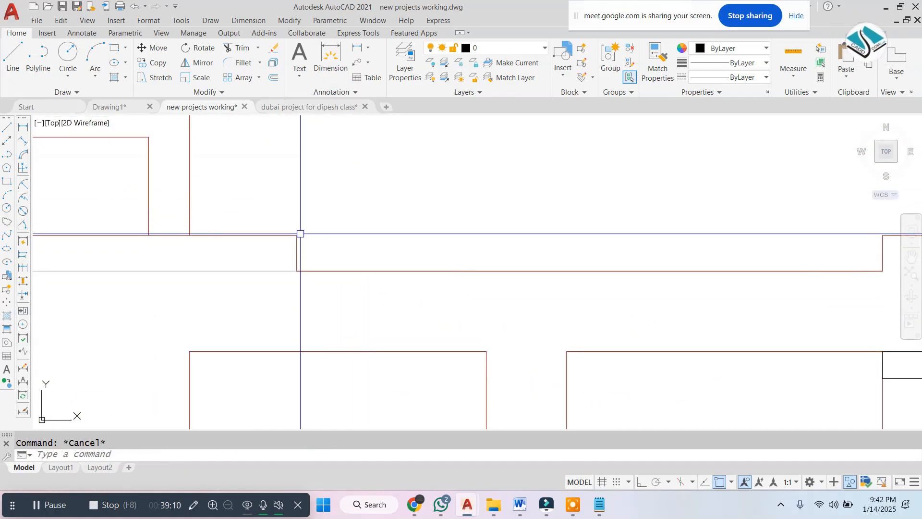
pyautogui.moveTo(286, 249); pyautogui.dragTo(338, 209, button='middle')
pyautogui.scroll(-2, 338, 209)
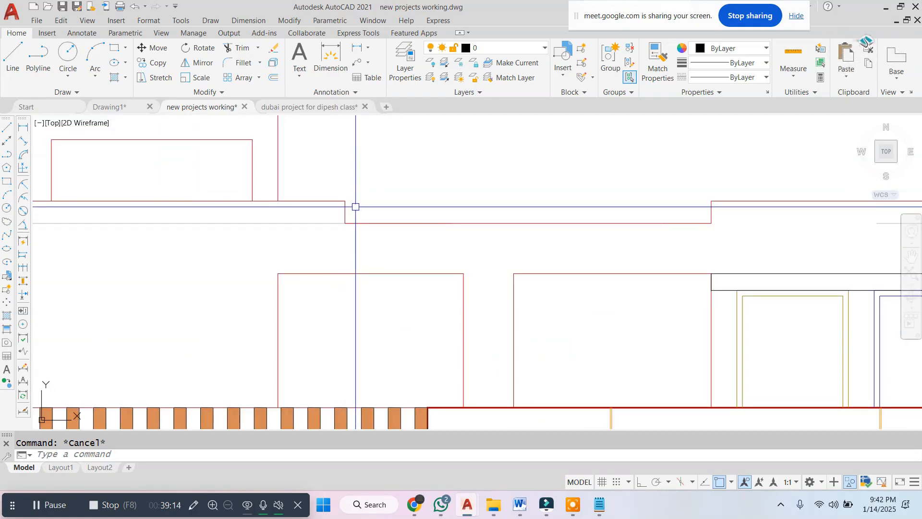
pyautogui.click(331, 20)
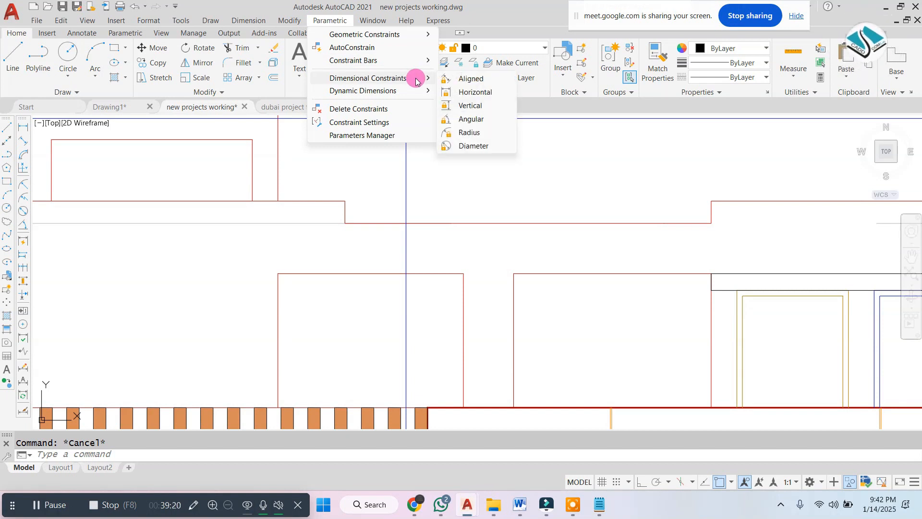
pyautogui.click(456, 91)
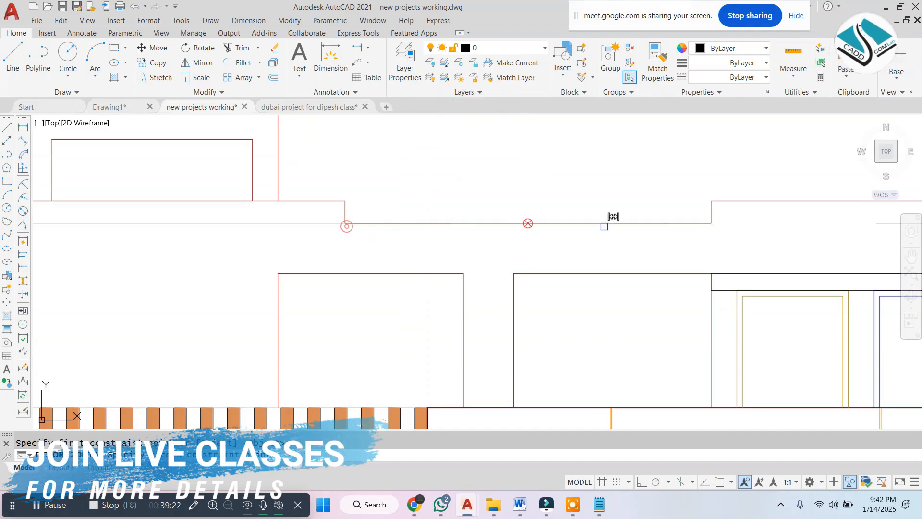
pyautogui.click(711, 222)
pyautogui.click(344, 223)
pyautogui.click(632, 241)
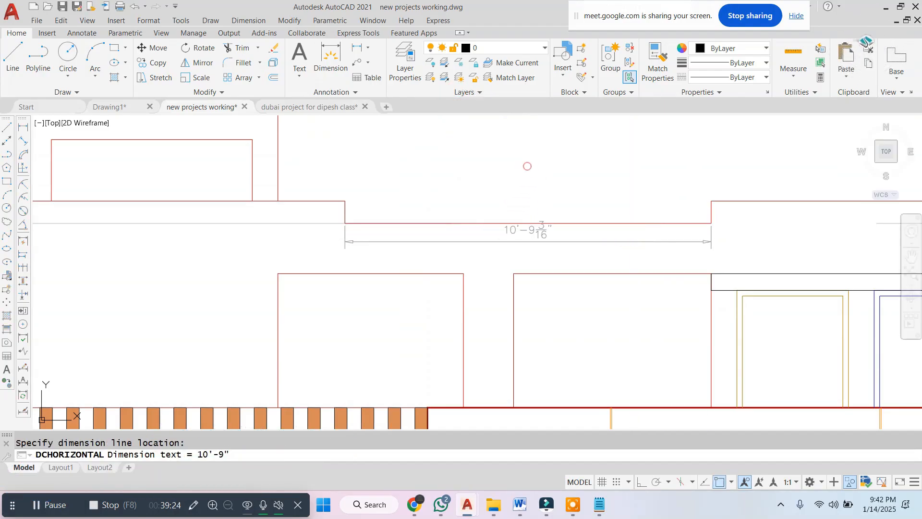
pyautogui.press('Escape')
# Set the horizontal constraint on the recessed roof line to 10'
pyautogui.doubleClick(514, 233)
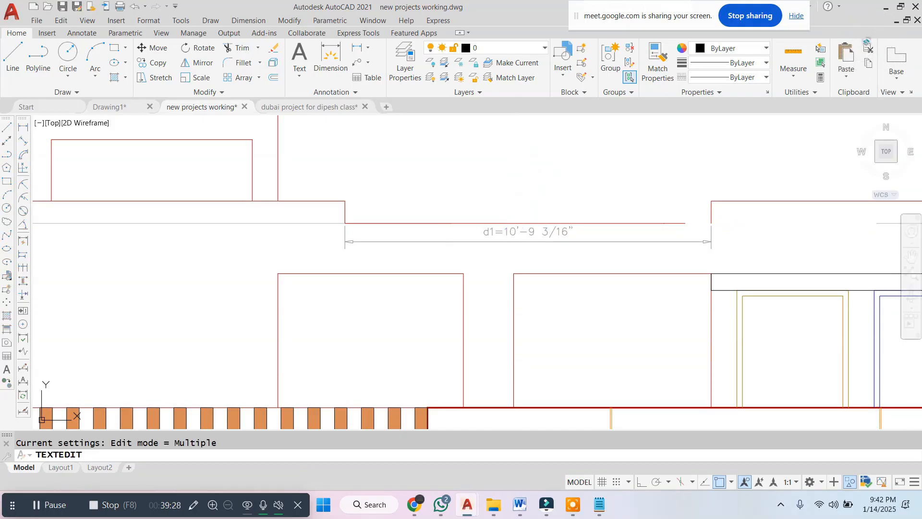
pyautogui.press('Return')
pyautogui.scroll(4, 685, 221)
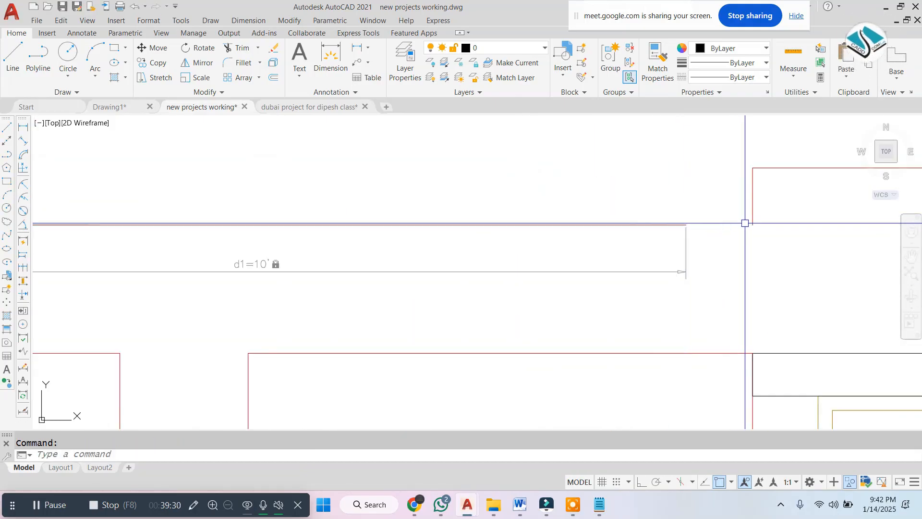
pyautogui.scroll(-3, 700, 226)
pyautogui.scroll(3, 552, 231)
pyautogui.press('Escape')
# Shorten the recessed roof line by setting its horizontal constraint to 5'
pyautogui.click(520, 250)
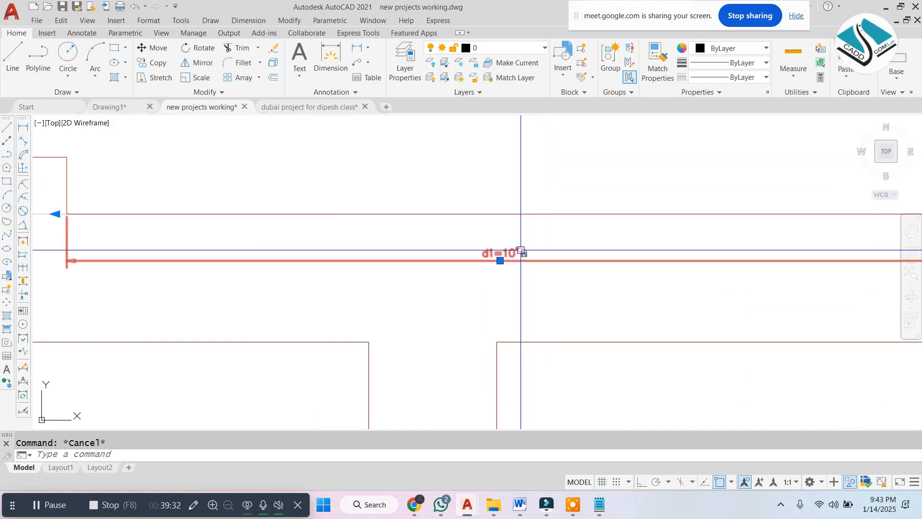
pyautogui.doubleClick(521, 251)
pyautogui.write("5'")
pyautogui.press('Return')
pyautogui.scroll(-3, 506, 254)
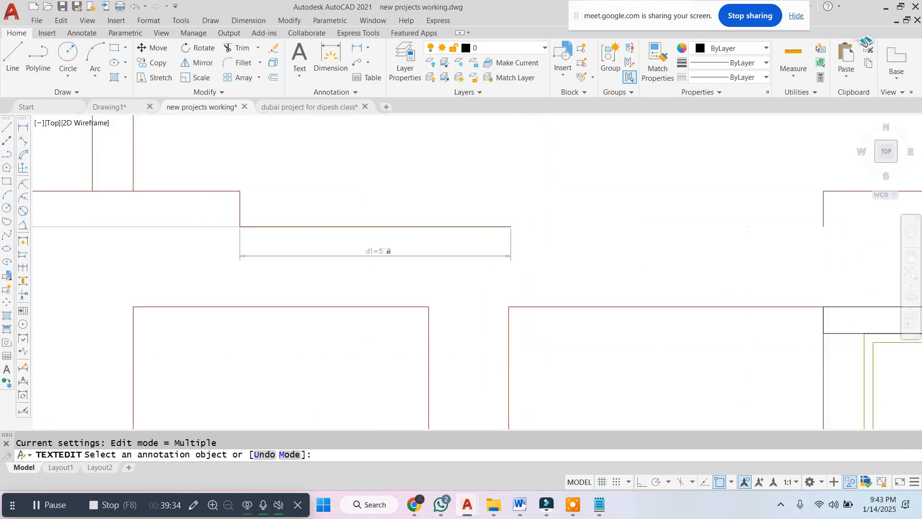
pyautogui.press('Escape')
pyautogui.scroll(3, 480, 257)
pyautogui.scroll(-3, 481, 257)
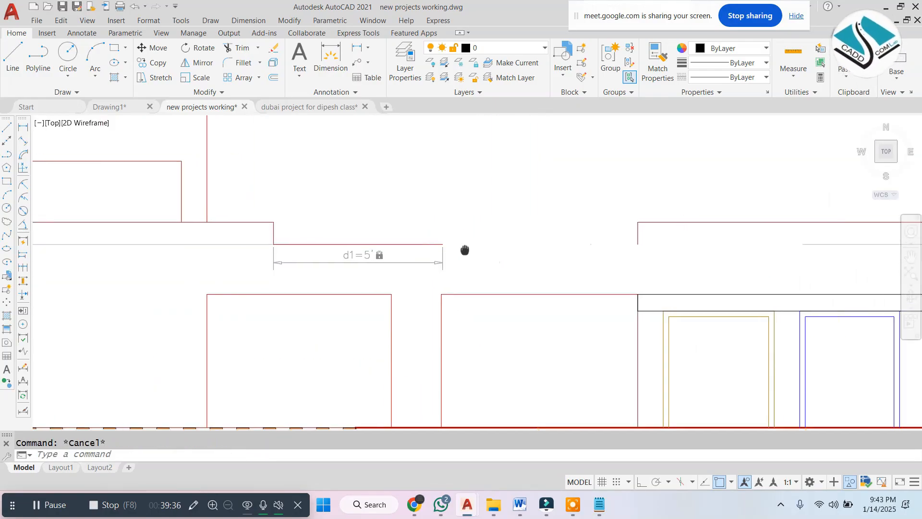
pyautogui.scroll(3, 339, 261)
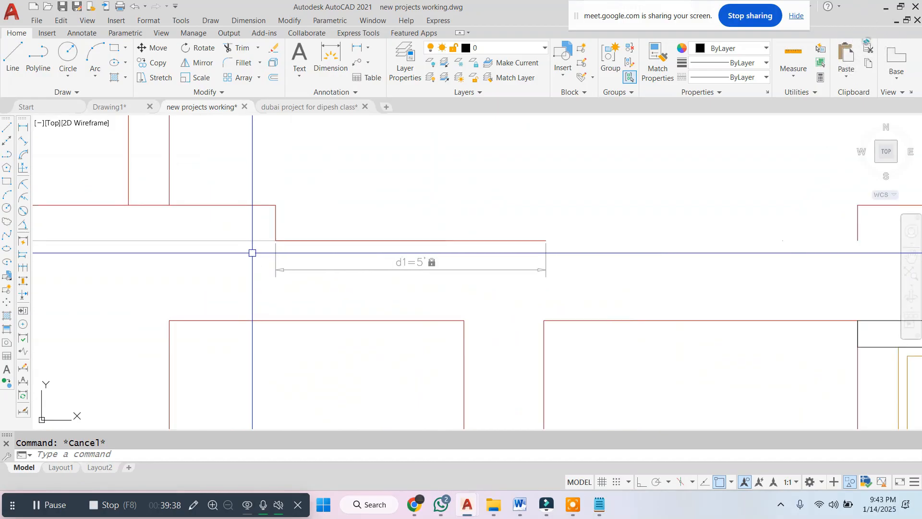
# Try to apply a horizontal dimensional constraint to the short vertical edge at the start of the recessed roof line
pyautogui.click(340, 21)
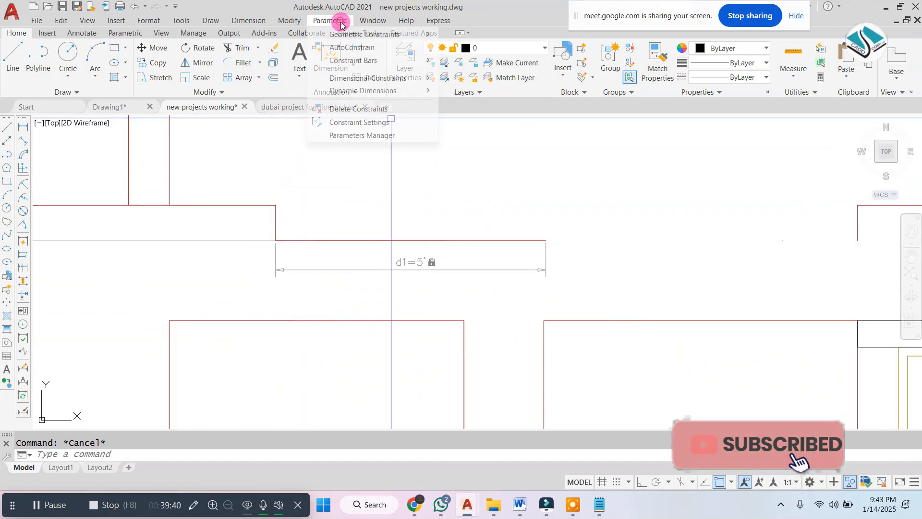
pyautogui.moveTo(385, 78)
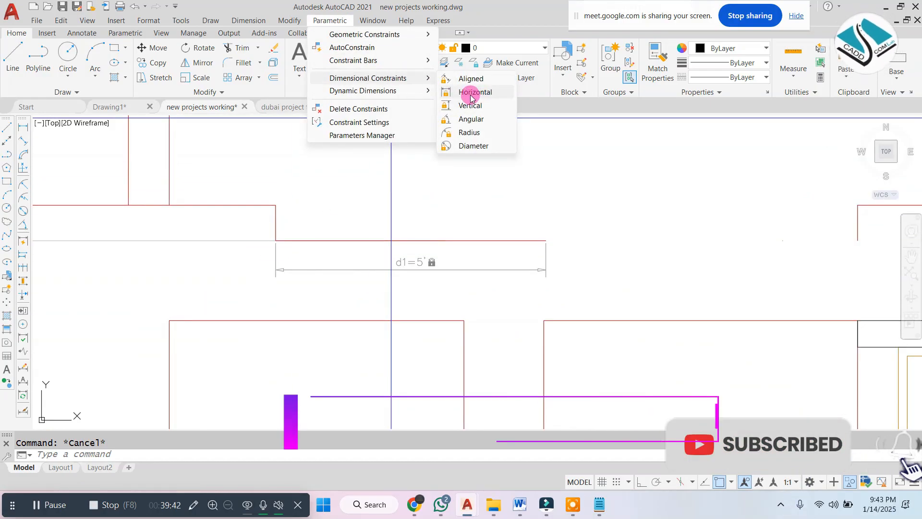
pyautogui.click(471, 93)
pyautogui.click(275, 205)
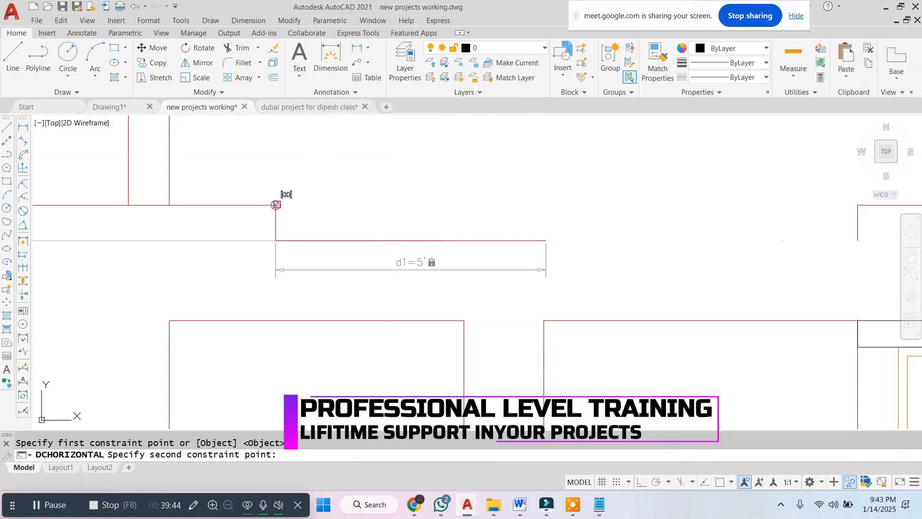
pyautogui.click(276, 241)
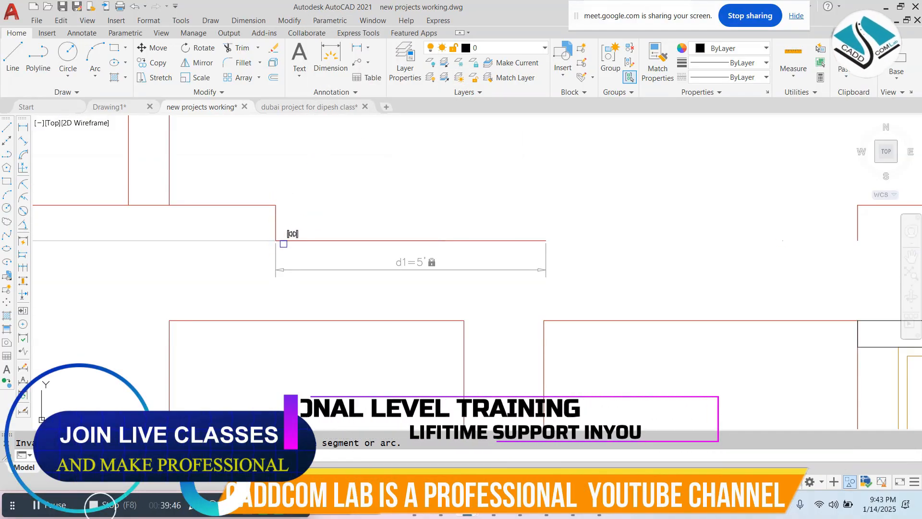
pyautogui.click(276, 237)
pyautogui.press('Escape')
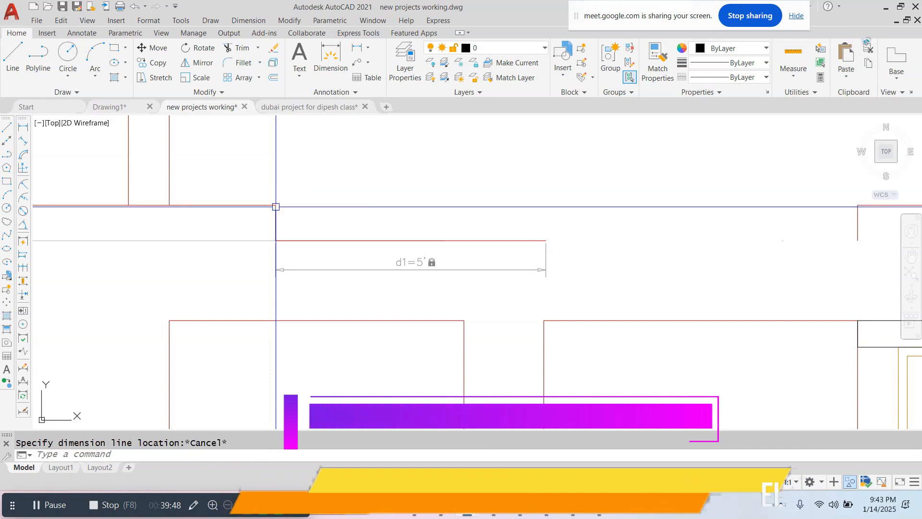
pyautogui.press('Return')
pyautogui.click(281, 234)
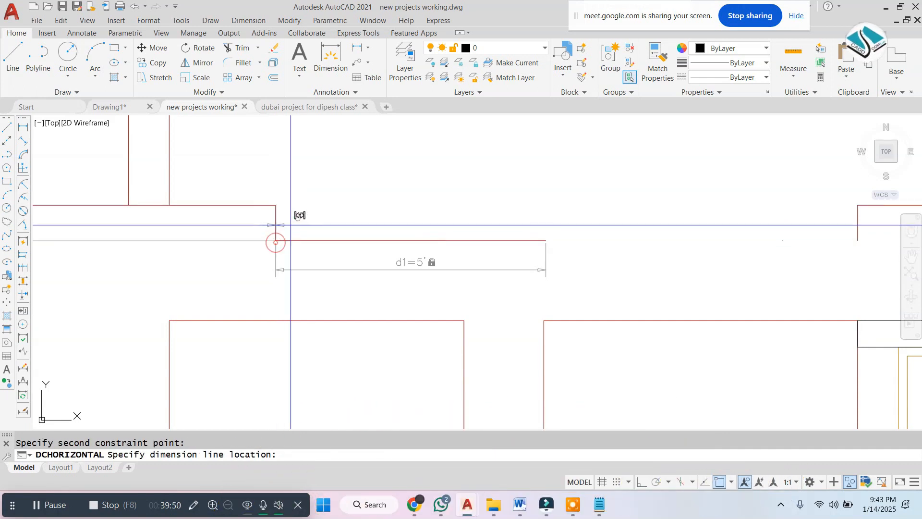
pyautogui.press('Escape')
pyautogui.press('Return')
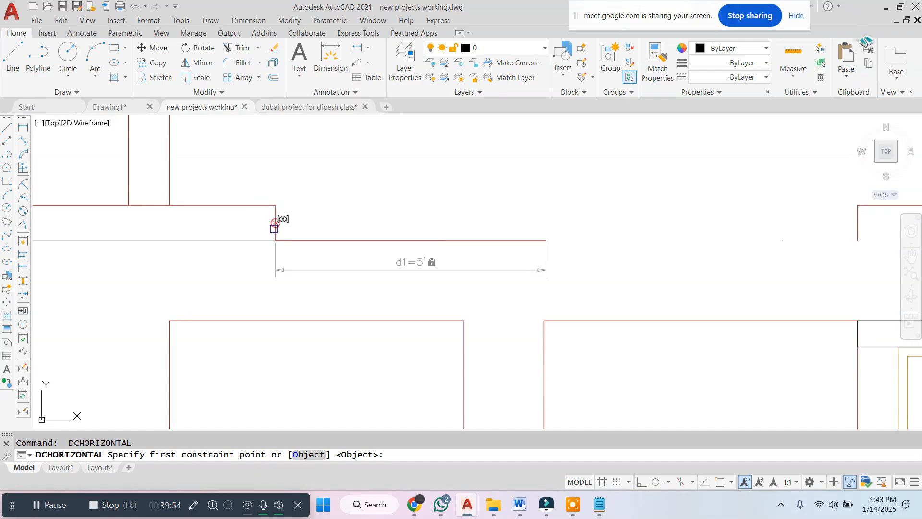
pyautogui.press('Escape')
# With Ortho on, draw a vertical line about 11" long upward from the free end of the constrained roof line
pyautogui.write('L')
pyautogui.press('Return')
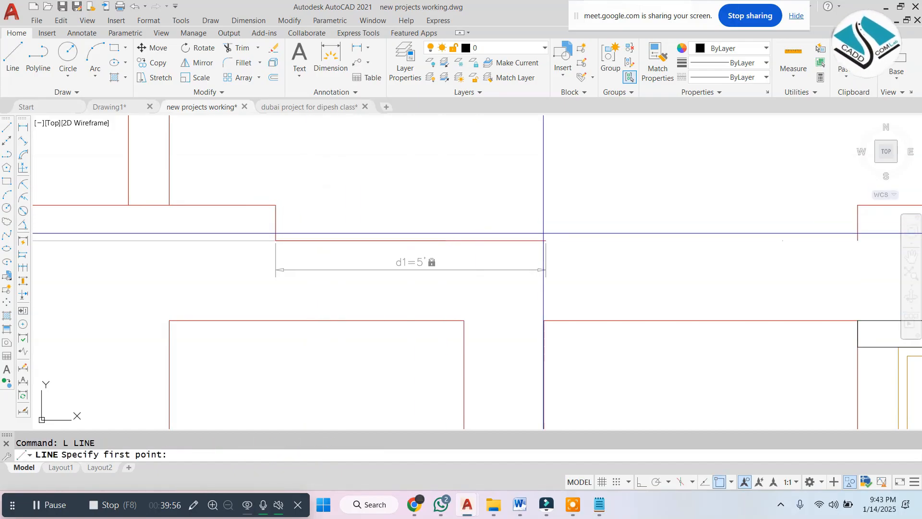
pyautogui.click(546, 241)
pyautogui.click(646, 481)
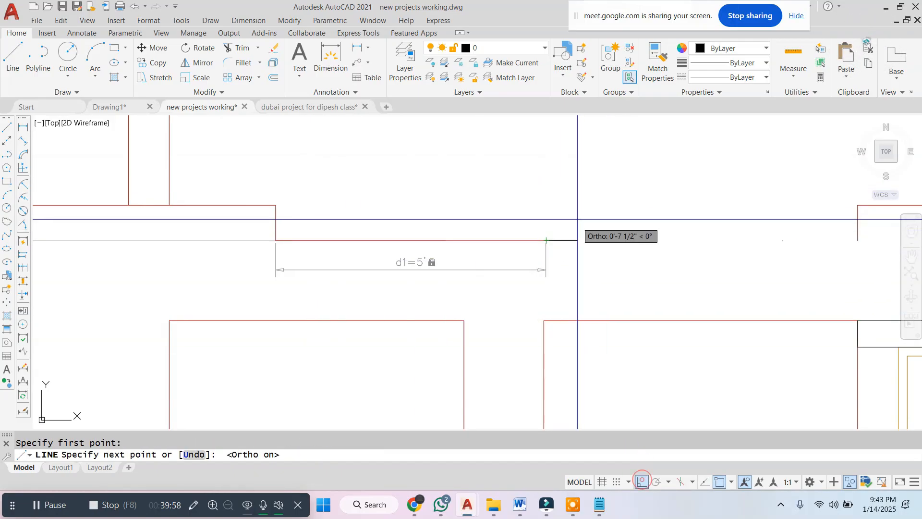
pyautogui.click(546, 191)
pyautogui.press('Escape')
# Try a vertical dimensional constraint of 2" on the new vertical line, and undo it
pyautogui.click(325, 20)
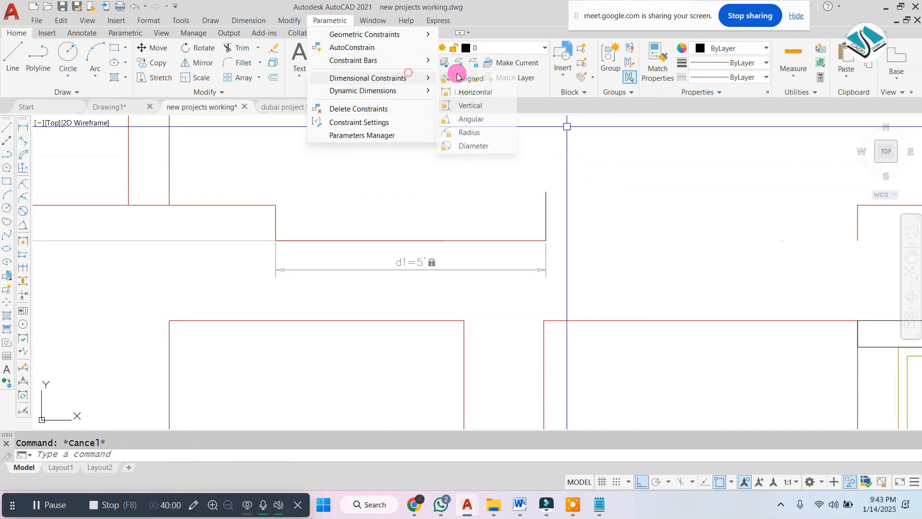
pyautogui.click(482, 106)
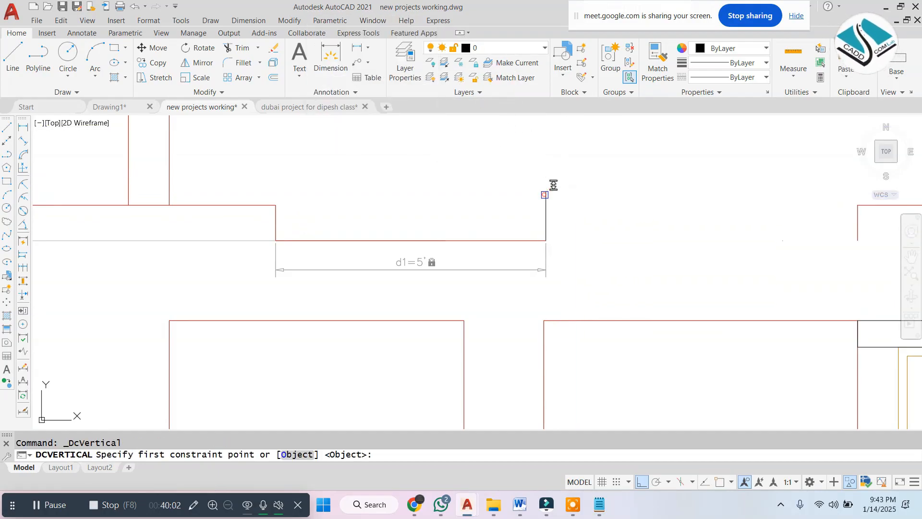
pyautogui.click(546, 240)
pyautogui.click(574, 211)
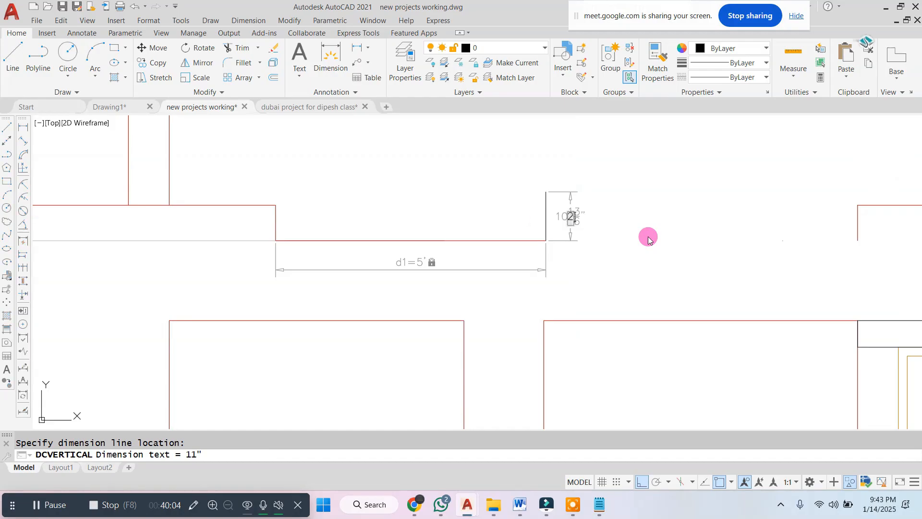
pyautogui.write('2')
pyautogui.press('Return')
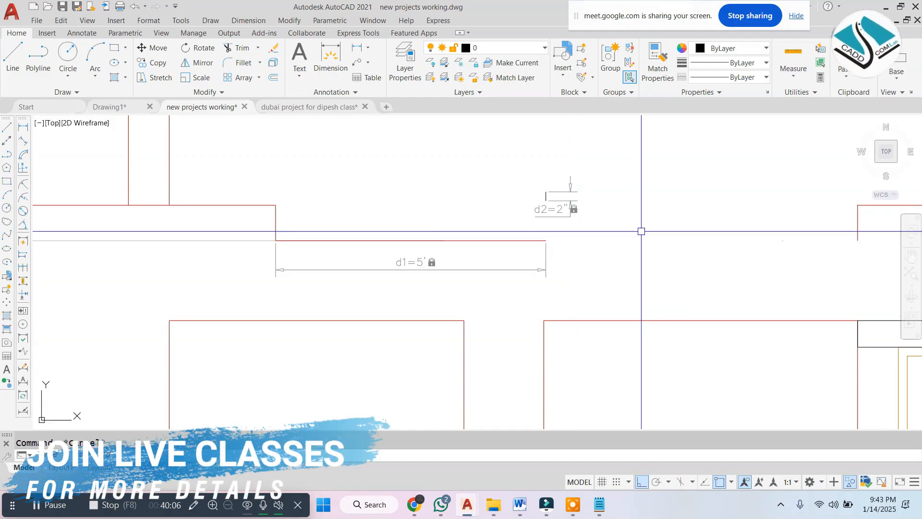
pyautogui.hotkey('ctrl', 'z')
pyautogui.press('Escape')
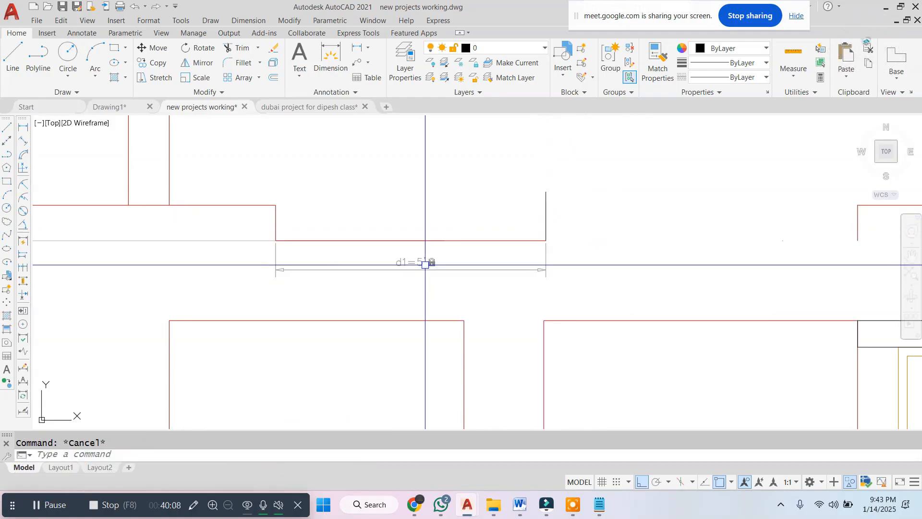
# Lengthen the recessed roof line by setting its horizontal constraint to 10'
pyautogui.doubleClick(422, 262)
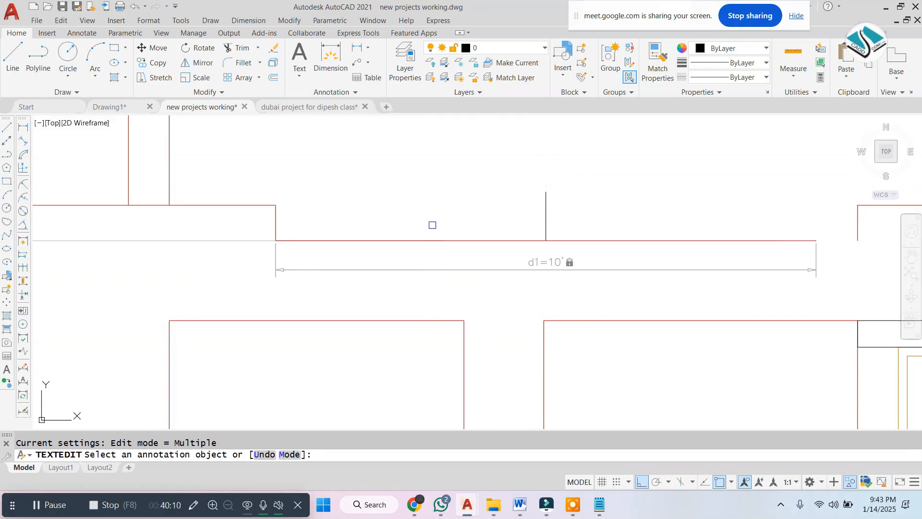
# Delete the short vertical line standing on the constrained roof line
pyautogui.press('Escape')
pyautogui.click(563, 216)
pyautogui.click(481, 204)
pyautogui.press('Delete')
pyautogui.press('Escape')
# With Ortho off, draw two lines from one shared start point above the recessed roof line, one slanting upward and one nearly horizontal
pyautogui.scroll(-2, 454, 196)
pyautogui.write('l')
pyautogui.press('Return')
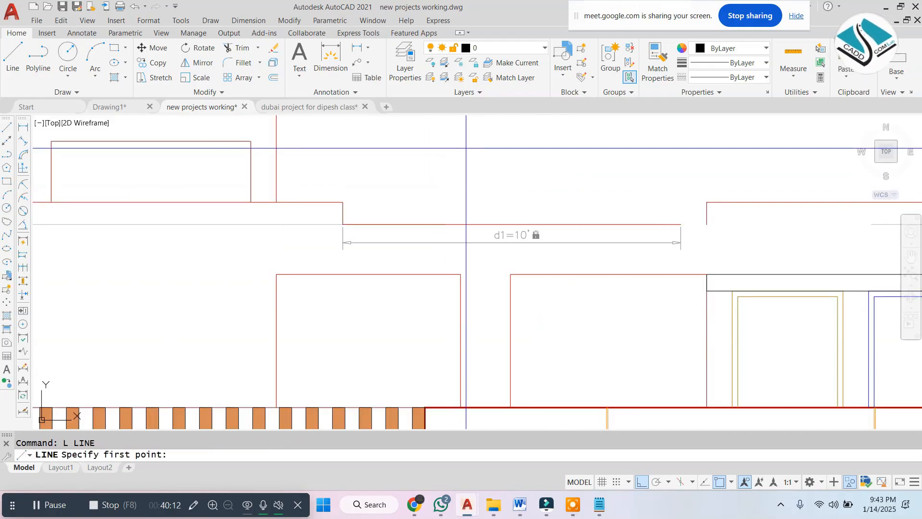
pyautogui.moveTo(451, 196); pyautogui.dragTo(361, 307, button='middle')
pyautogui.click(411, 254)
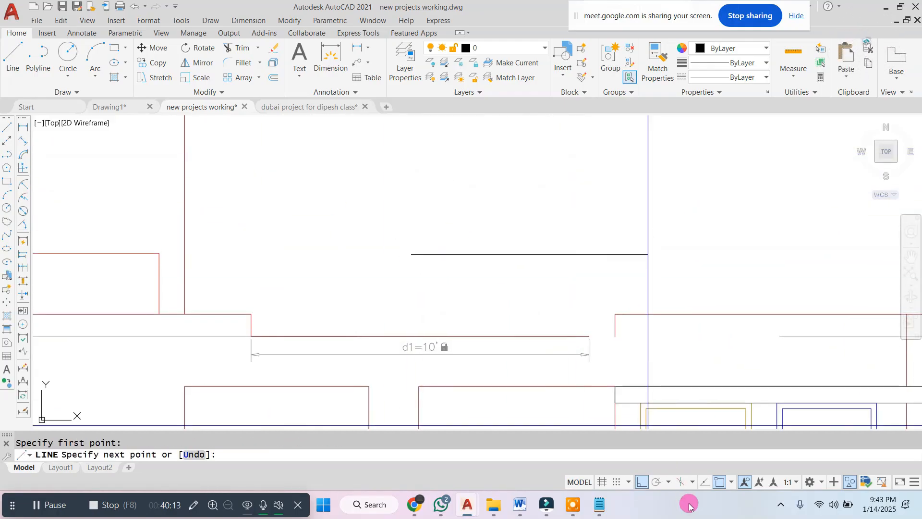
pyautogui.click(644, 482)
pyautogui.click(526, 160)
pyautogui.press('Return')
pyautogui.press('Return')
pyautogui.click(411, 254)
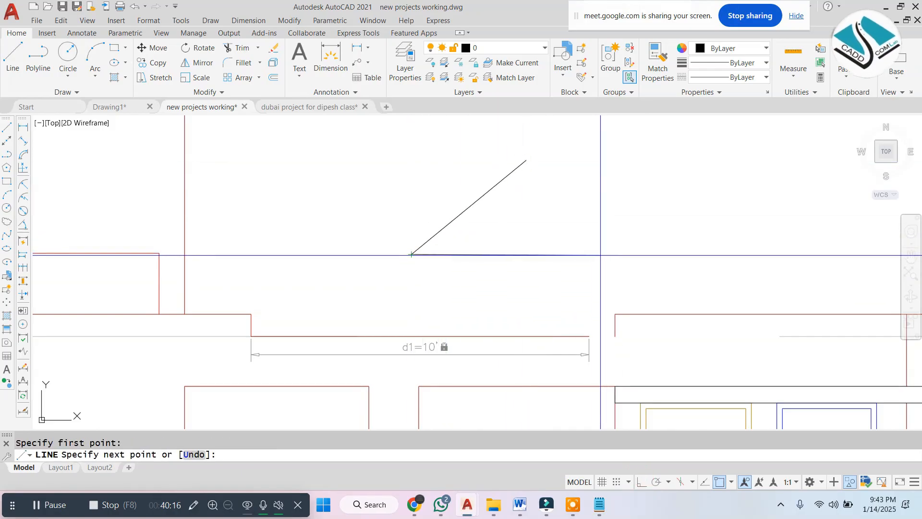
pyautogui.click(600, 255)
pyautogui.press('Escape')
# Add an angular dimensional constraint of 60 degrees between the two lines
pyautogui.click(329, 20)
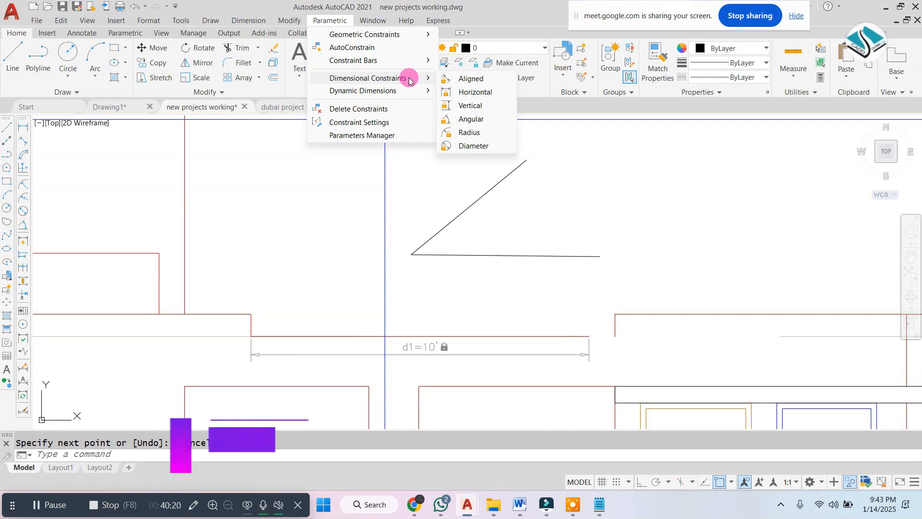
pyautogui.click(488, 121)
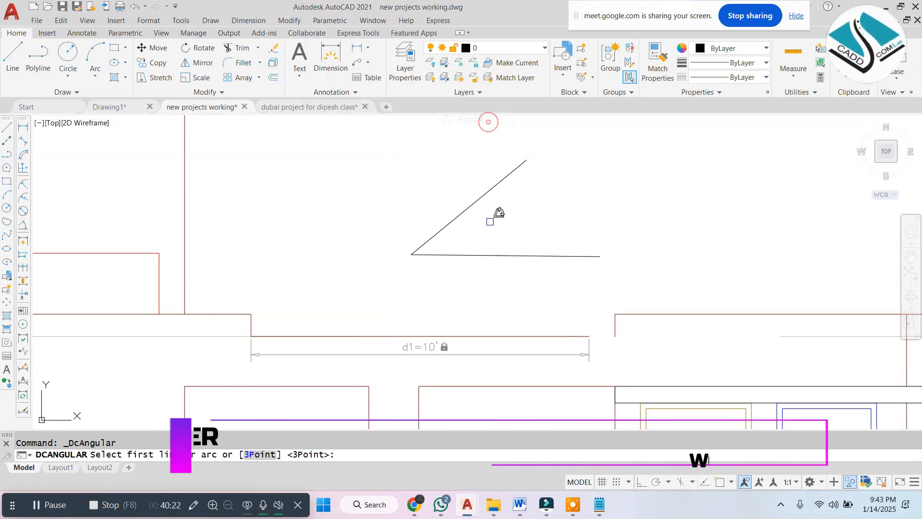
pyautogui.click(471, 205)
pyautogui.click(475, 255)
pyautogui.click(482, 231)
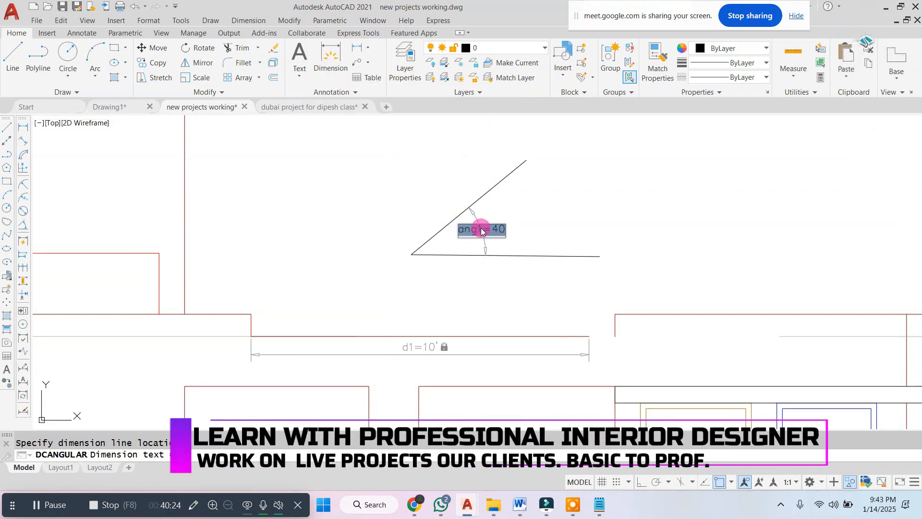
pyautogui.press('Return')
# Change the angular constraint between the two lines to 70 degrees and after that to 90 degrees
pyautogui.doubleClick(505, 241)
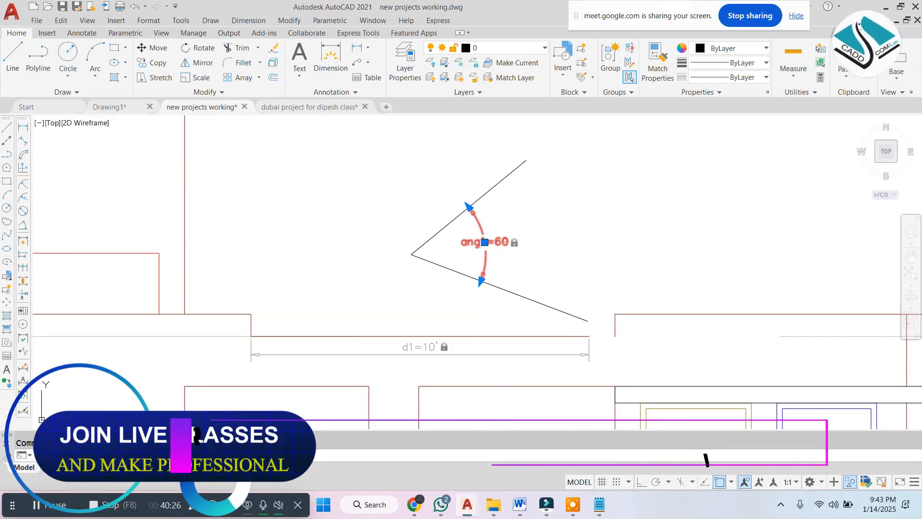
pyautogui.write('7')
pyautogui.press('Escape')
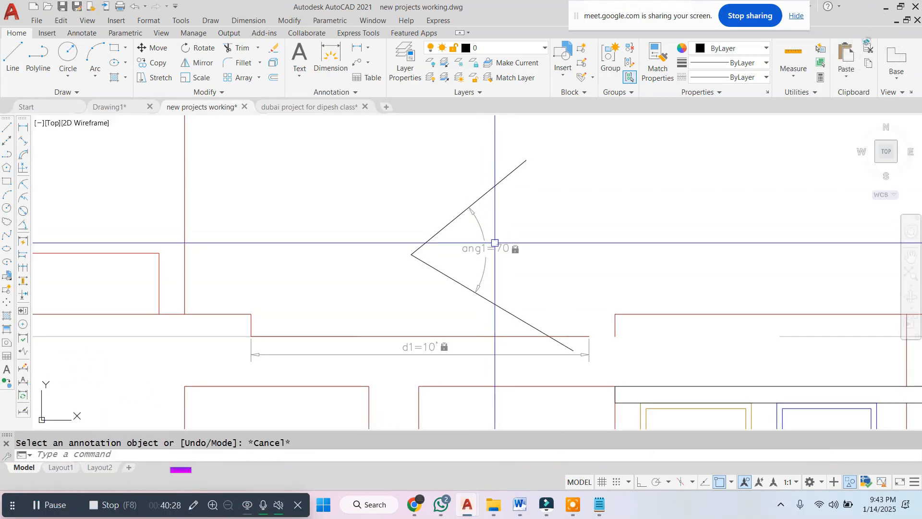
pyautogui.click(509, 247)
pyautogui.click(504, 249)
pyautogui.doubleClick(502, 249)
pyautogui.write('90')
pyautogui.press('Return')
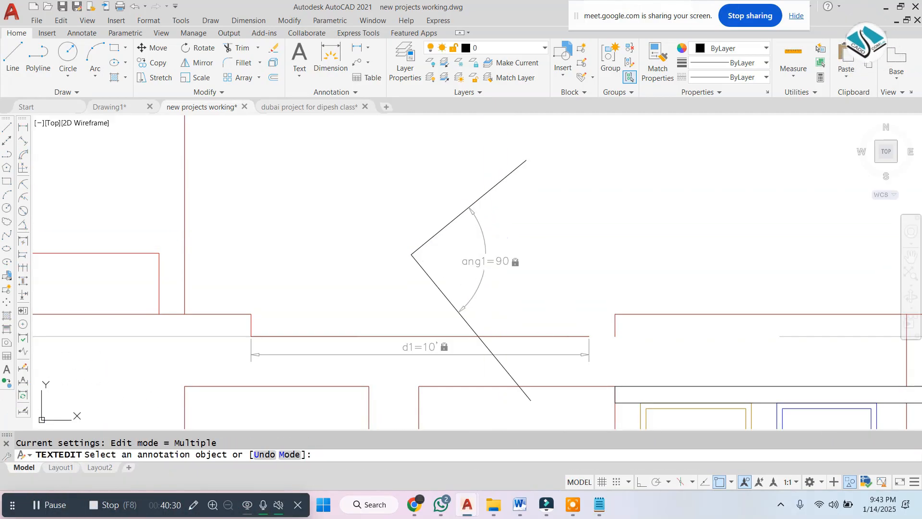
pyautogui.press('Escape')
# Change the angular constraint between the two lines to 45 degrees and after that to 30 degrees
pyautogui.click(497, 262)
pyautogui.doubleClick(497, 263)
pyautogui.write('45')
pyautogui.press('Return')
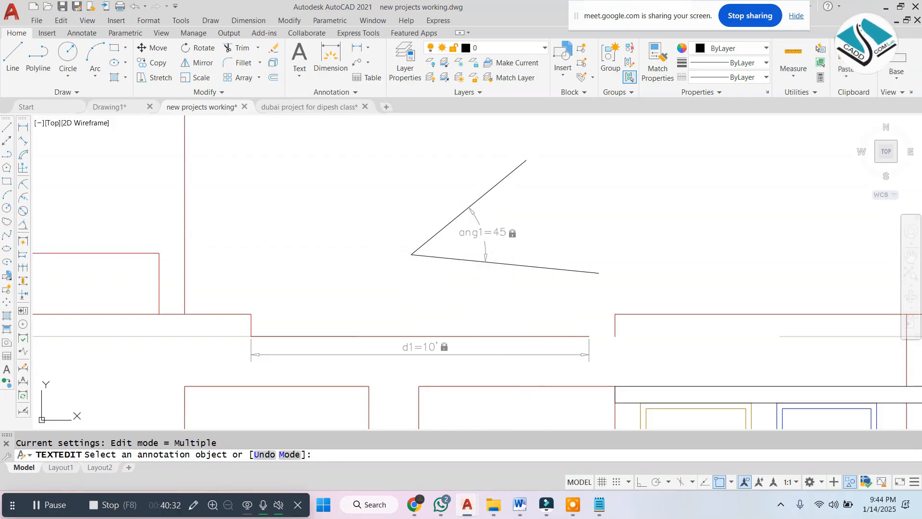
pyautogui.press('Escape')
pyautogui.click(492, 235)
pyautogui.doubleClick(494, 237)
pyautogui.press('Return')
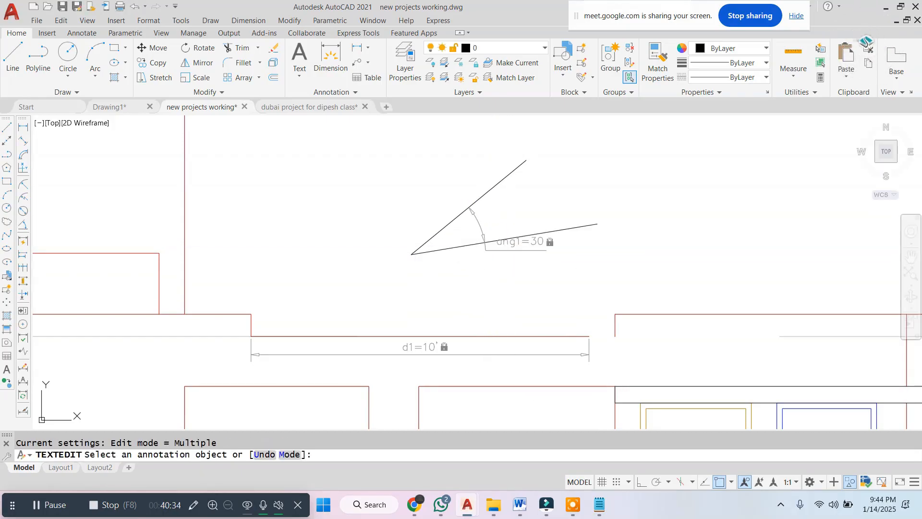
pyautogui.press('Escape')
# Delete the two angled lines together with their angular constraint
pyautogui.click(494, 237)
pyautogui.click(369, 271)
pyautogui.press('Delete')
# Draw a circle with a radius of about 1'-9" above the recessed roof line
pyautogui.write('c')
pyautogui.press('Return')
pyautogui.click(411, 221)
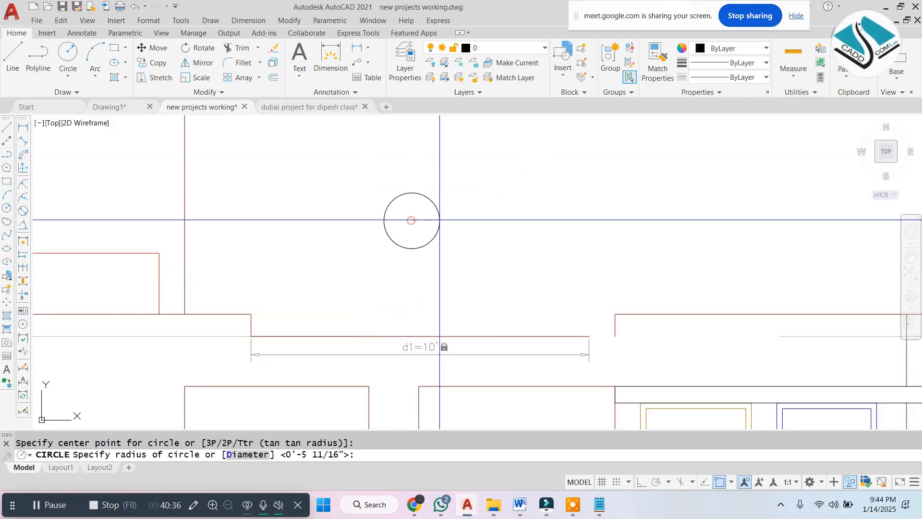
pyautogui.click(469, 219)
pyautogui.press('Escape')
# Add a radius dimensional constraint of 6" to the circle
pyautogui.click(329, 22)
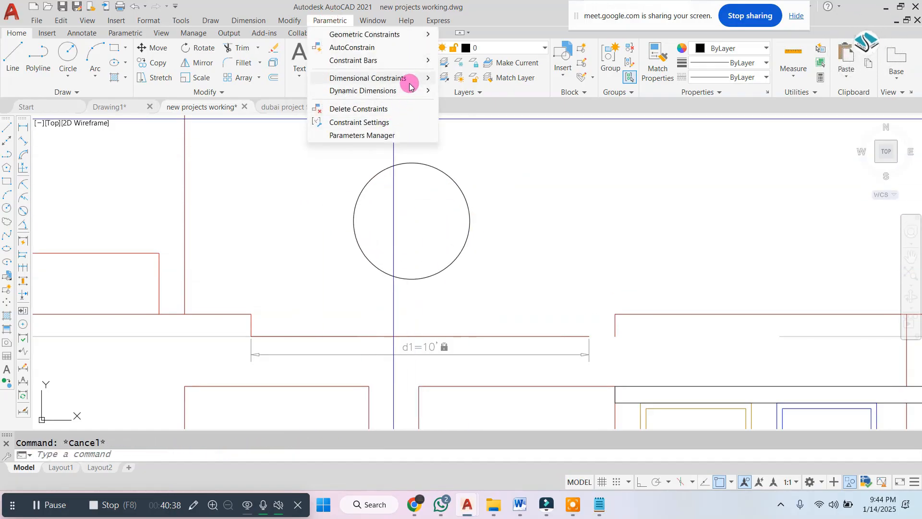
pyautogui.moveTo(408, 82)
pyautogui.click(465, 127)
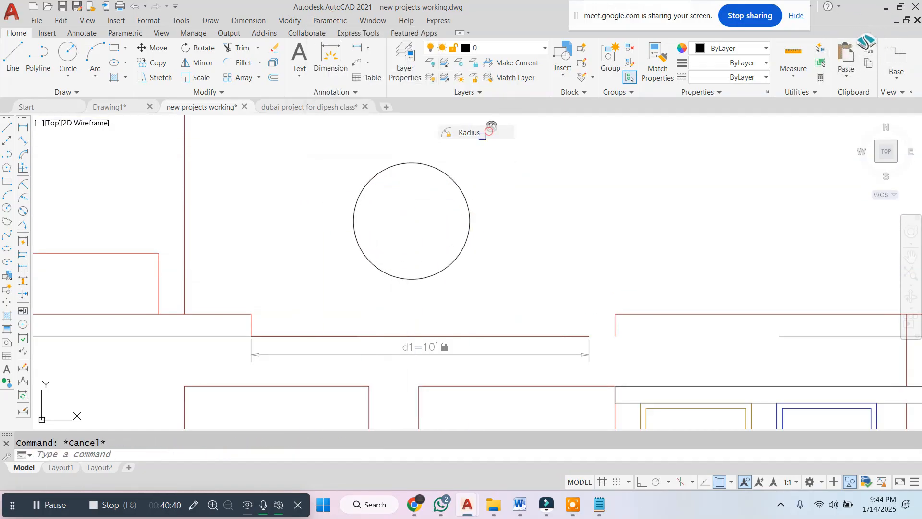
pyautogui.click(453, 178)
pyautogui.click(494, 157)
pyautogui.write('6')
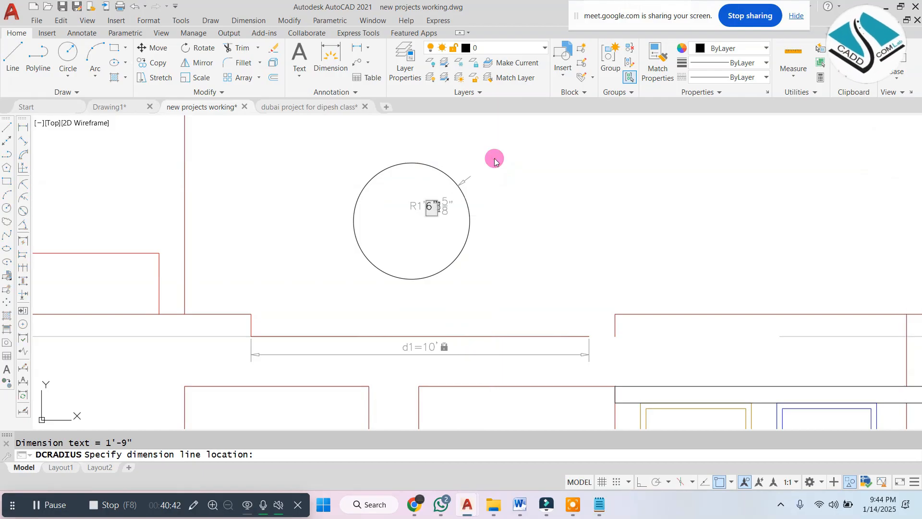
pyautogui.press('Return')
pyautogui.press('Escape')
# Change the circle's radius constraint to 7" and after that to 9"
pyautogui.doubleClick(463, 208)
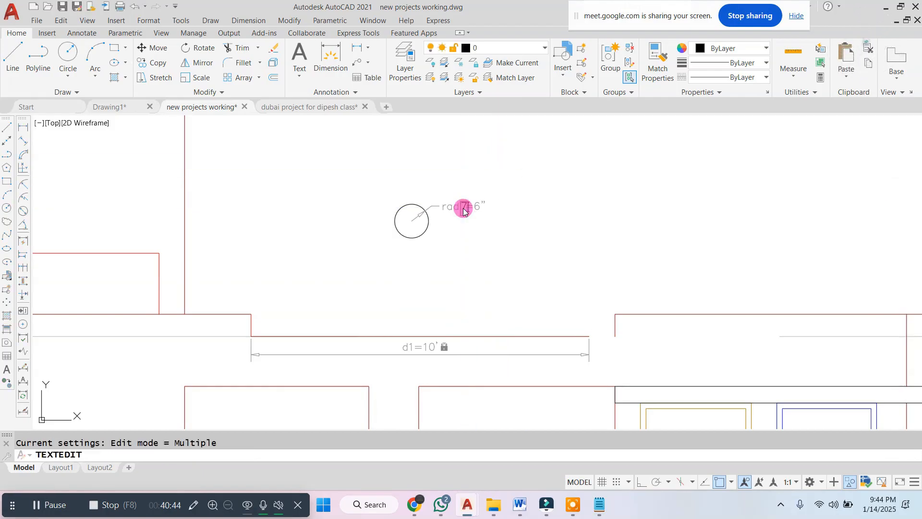
pyautogui.write('7')
pyautogui.press('Return')
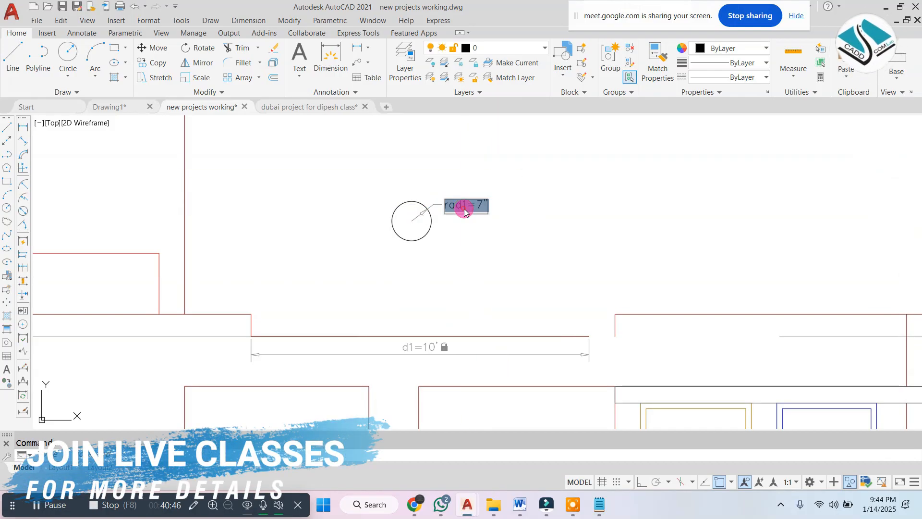
pyautogui.press('Return')
pyautogui.press('Escape')
pyautogui.scroll(2, 464, 209)
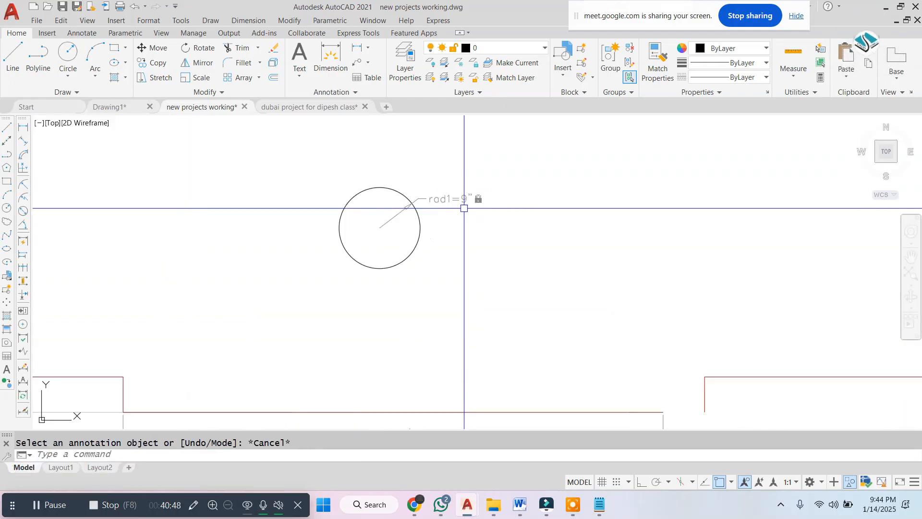
pyautogui.press('Escape')
# Delete the circle and its radius constraint
pyautogui.click(467, 190)
pyautogui.click(317, 278)
pyautogui.press('Delete')
pyautogui.press('Escape')
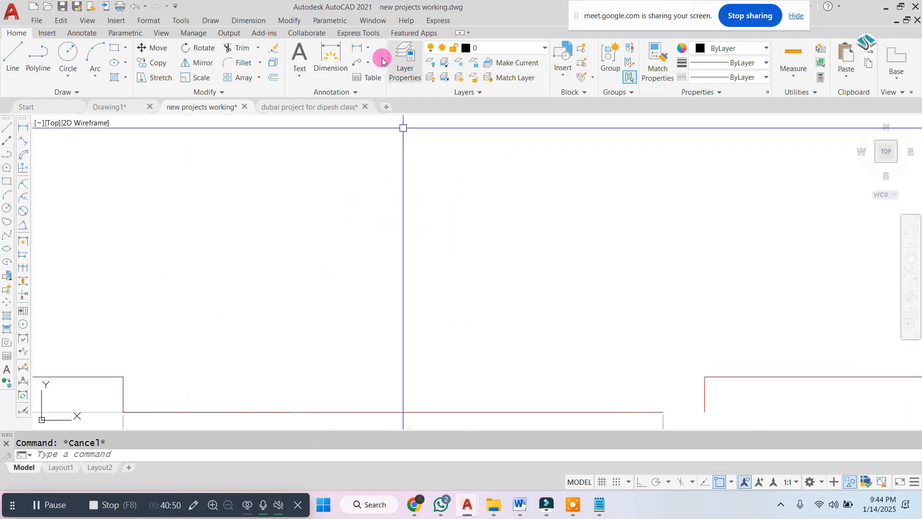
pyautogui.click(327, 19)
pyautogui.moveTo(334, 83)
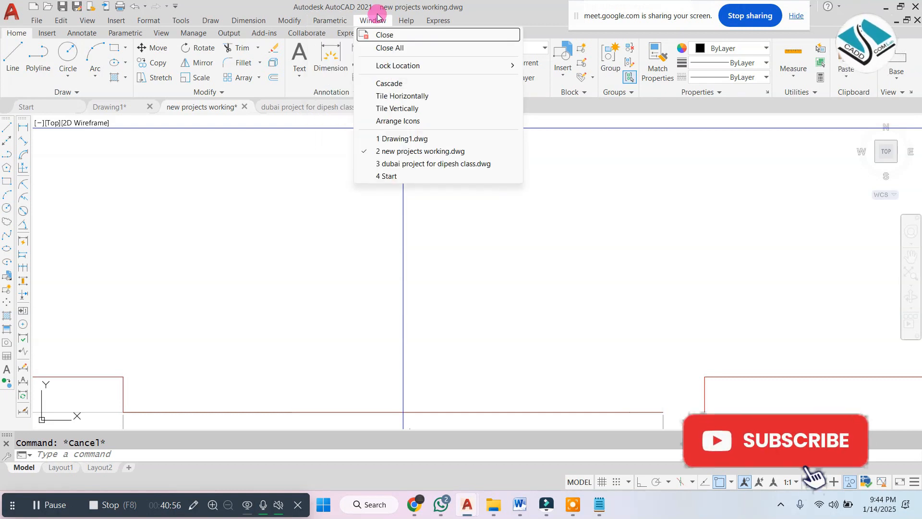
pyautogui.click(491, 307)
pyautogui.press('Escape')
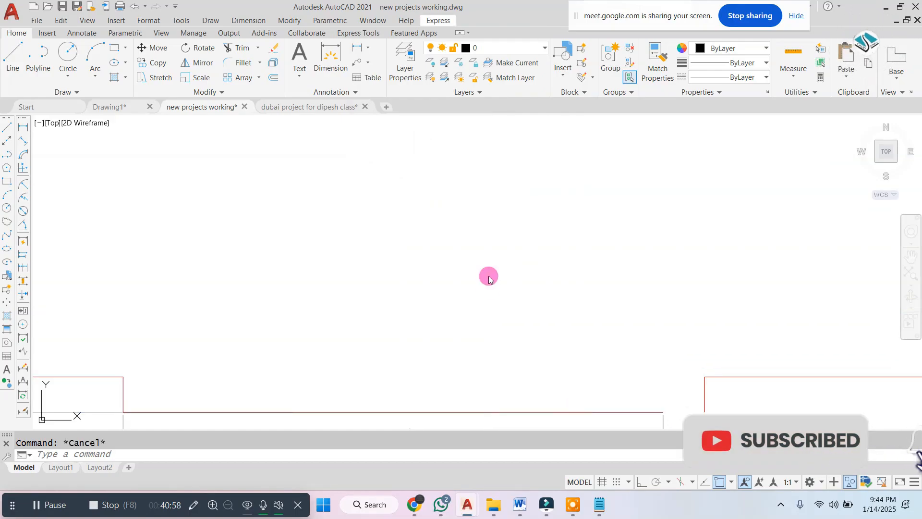
pyautogui.click(489, 279)
pyautogui.press('Escape')
# With Ortho on, draw a free-standing vertical line above the recessed roof line
pyautogui.write('l')
pyautogui.press('Return')
pyautogui.click(377, 180)
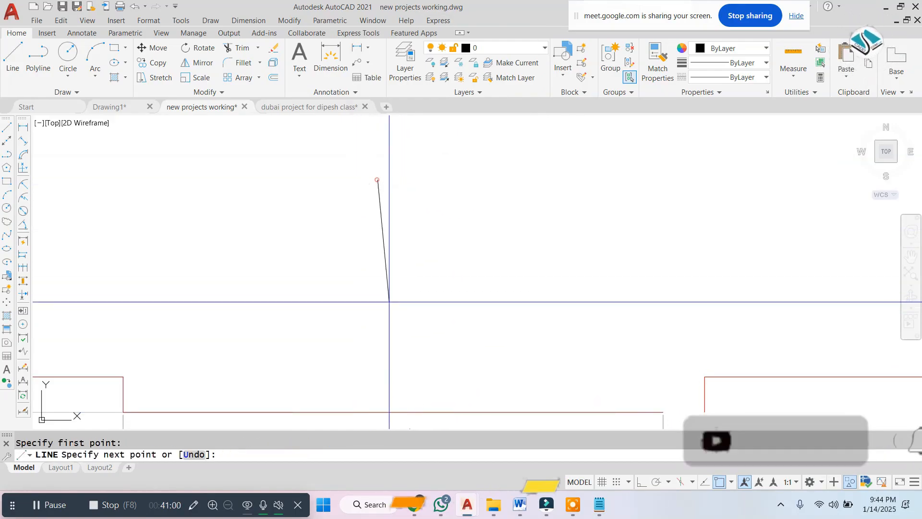
pyautogui.press('F8')
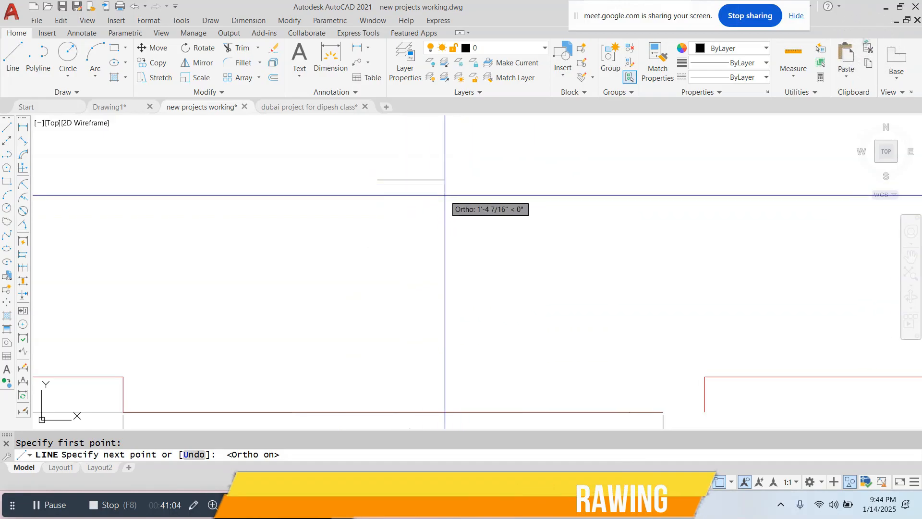
pyautogui.click(377, 292)
pyautogui.press('Escape')
# Draw a horizontal line to the right of the vertical line, and delete it
pyautogui.press('Return')
pyautogui.click(445, 258)
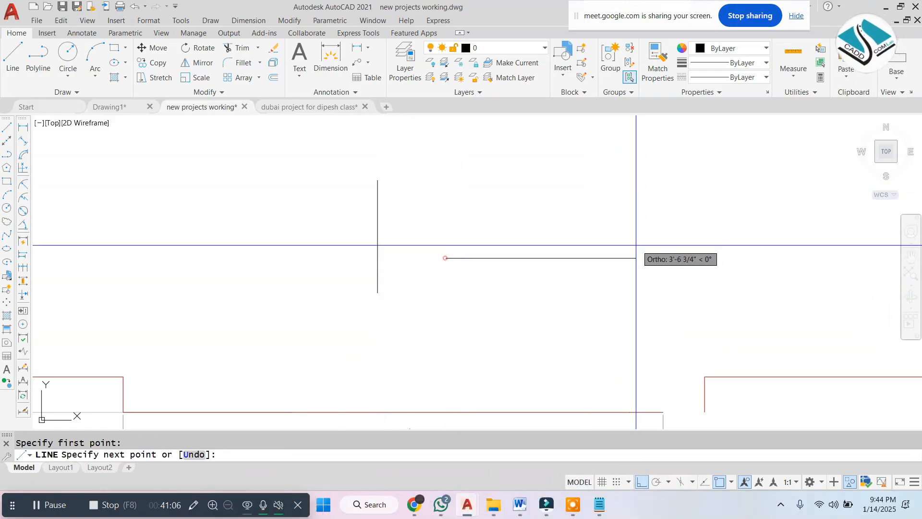
pyautogui.click(570, 258)
pyautogui.press('Escape')
pyautogui.scroll(2, 473, 285)
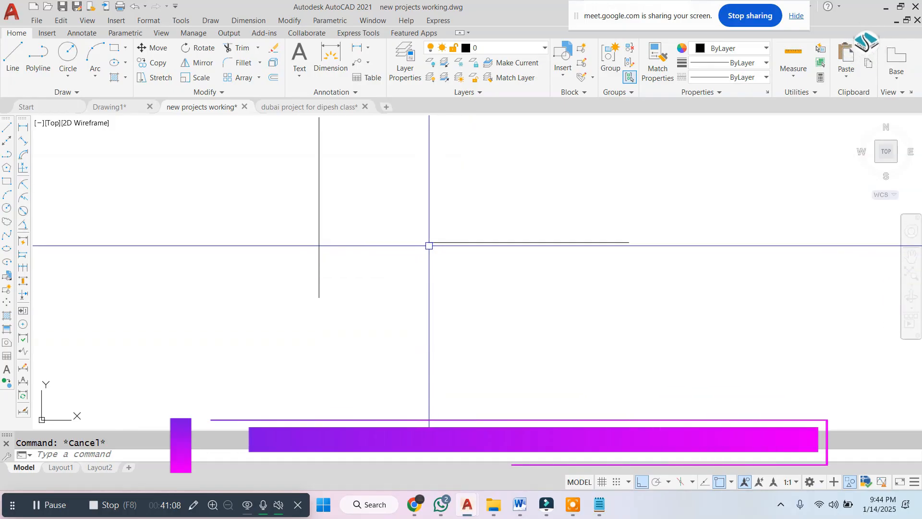
pyautogui.click(459, 225)
pyautogui.click(422, 279)
pyautogui.press('Delete')
# With Ortho off, draw a line slanting up and to the right beside the vertical line
pyautogui.write('l')
pyautogui.press('Return')
pyautogui.click(436, 287)
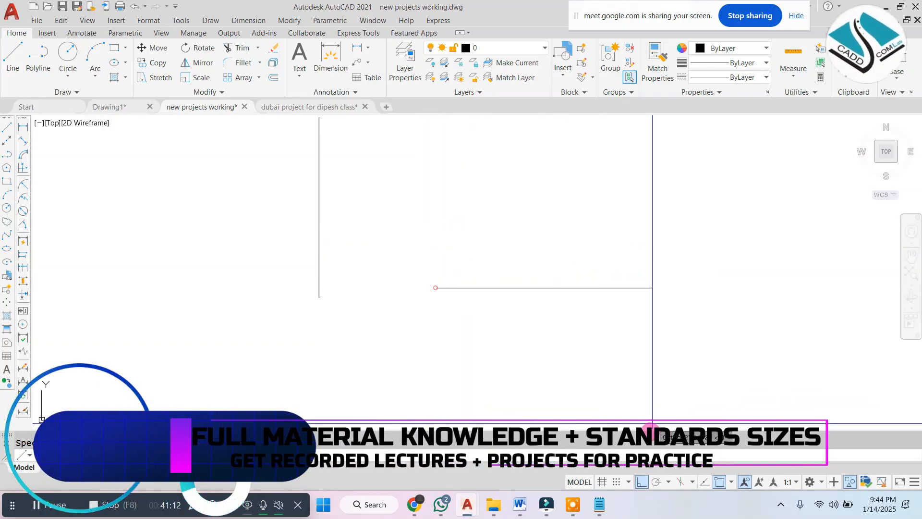
pyautogui.press('F8')
pyautogui.click(500, 173)
pyautogui.press('Escape')
pyautogui.scroll(2, 472, 269)
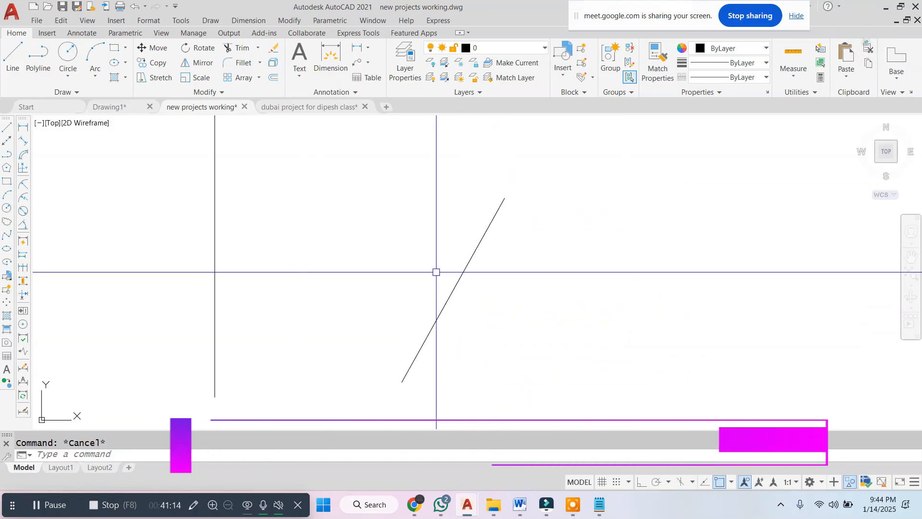
pyautogui.scroll(-2, 437, 272)
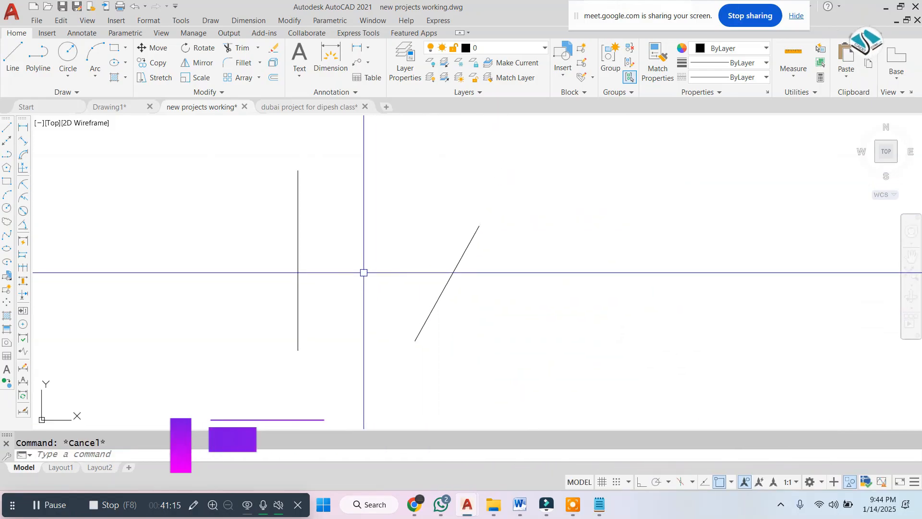
# Sketch a double-headed arrow between the vertical and slanted lines with the screen pen, and clear the markings
pyautogui.click(194, 504)
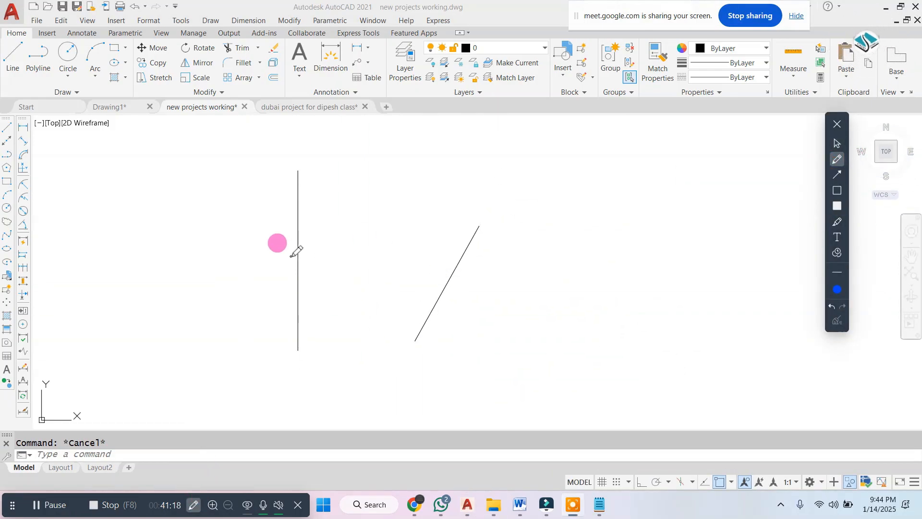
pyautogui.moveTo(300, 257)
pyautogui.mouseDown()
pyautogui.moveTo(293, 263)
pyautogui.moveTo(433, 263)
pyautogui.moveTo(410, 298)
pyautogui.mouseUp()
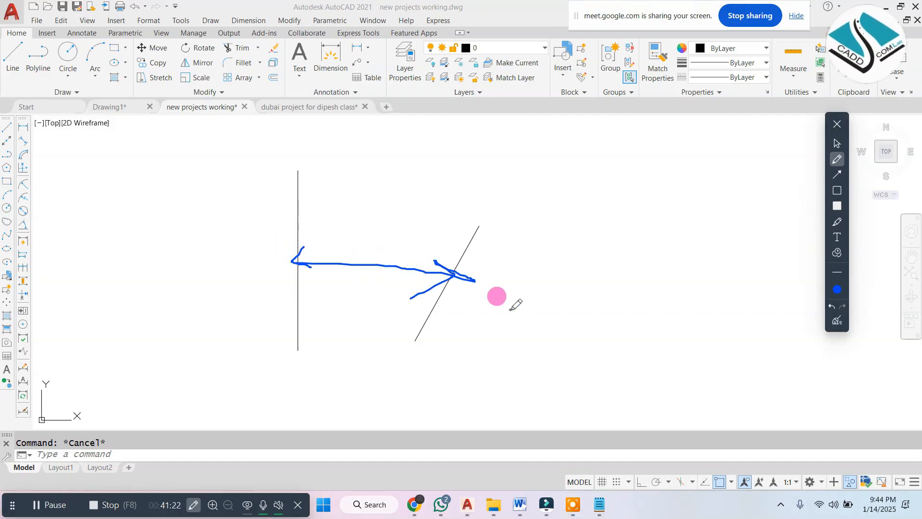
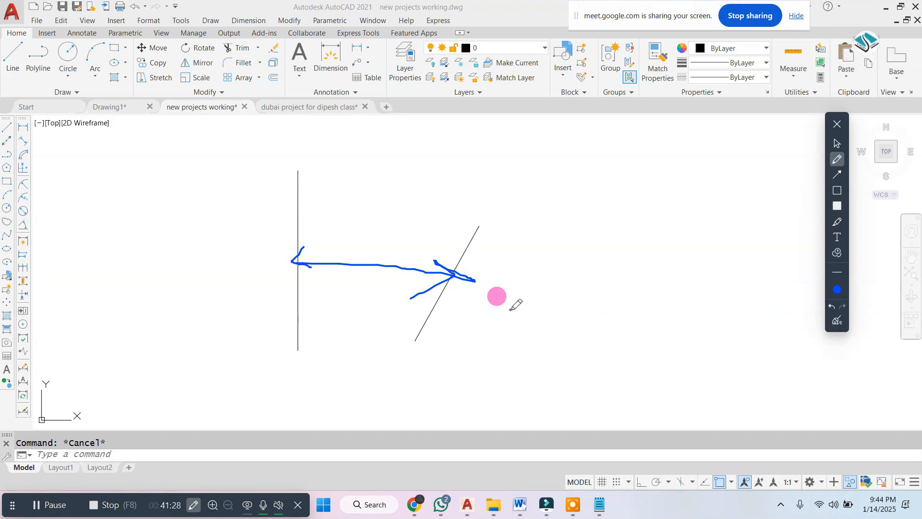
pyautogui.click(837, 321)
pyautogui.click(837, 124)
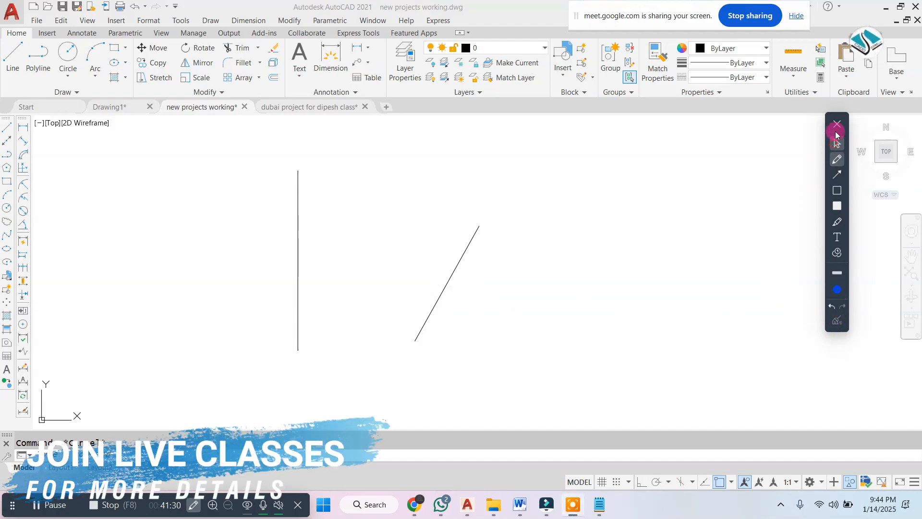
# Apply a Parallel geometric constraint to the slanted line, using the vertical line as the reference
pyautogui.click(329, 21)
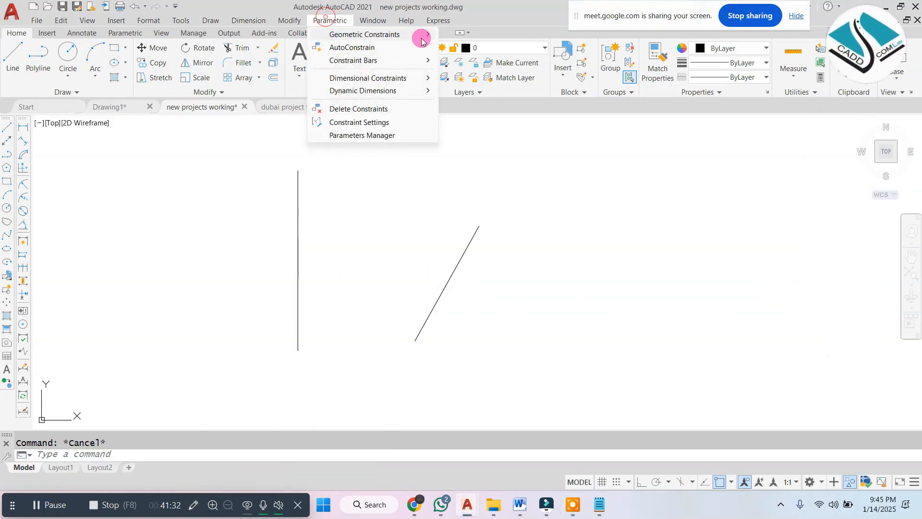
pyautogui.moveTo(422, 35)
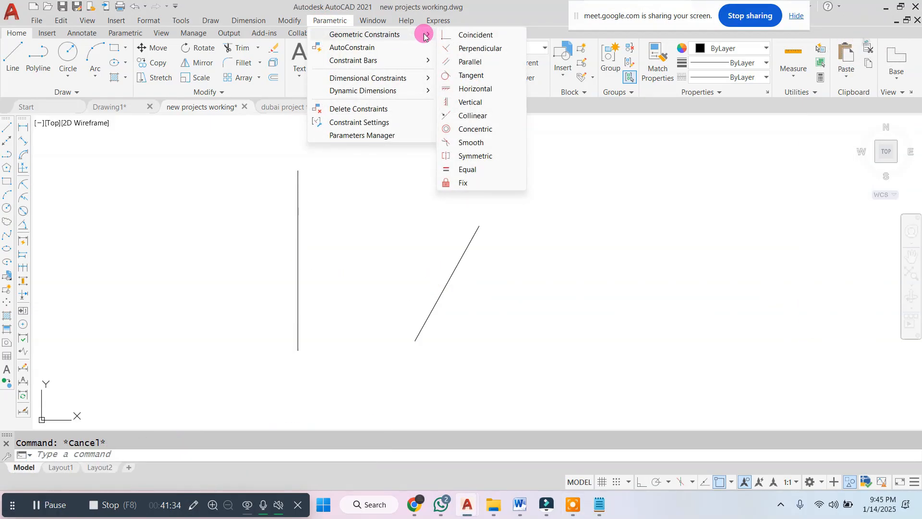
pyautogui.click(507, 63)
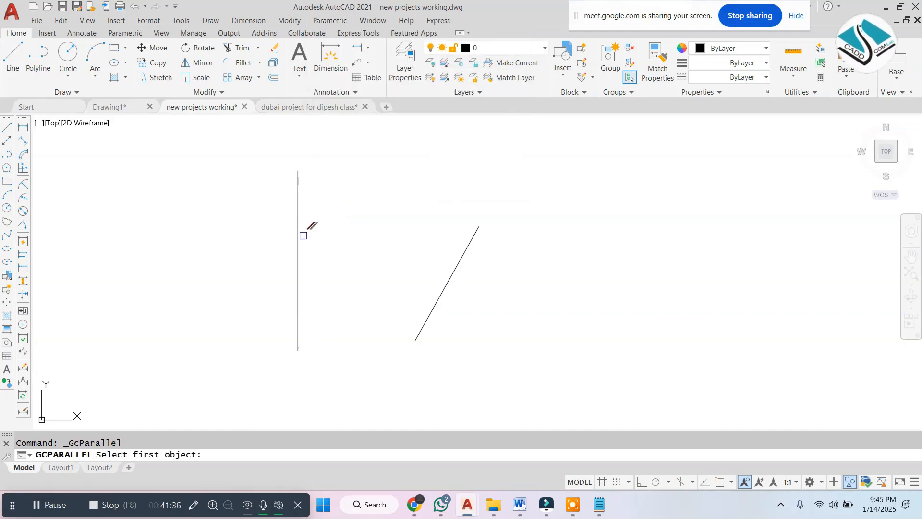
pyautogui.click(298, 238)
pyautogui.click(447, 283)
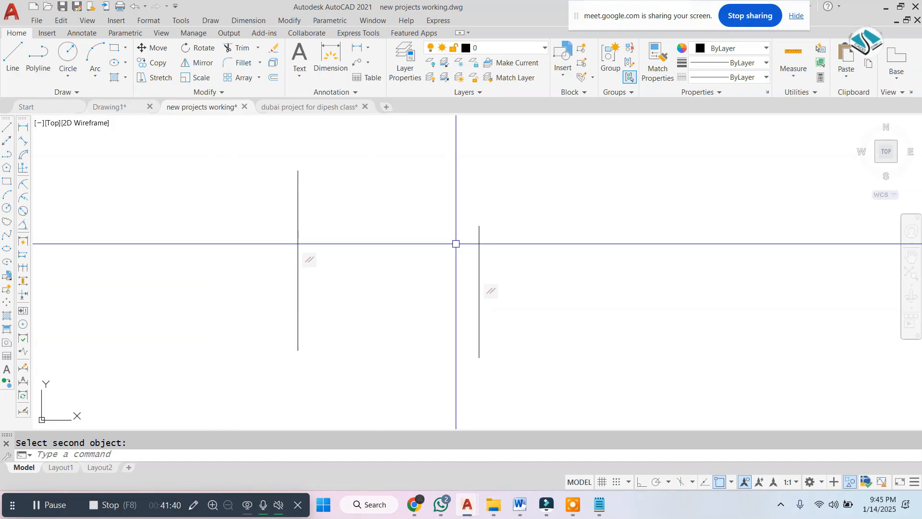
pyautogui.press('Escape')
# Draw two separate slanted lines at different angles to the right of the parallel vertical lines
pyautogui.write('l')
pyautogui.press('Return')
pyautogui.moveTo(604, 276); pyautogui.dragTo(398, 283, button='middle')
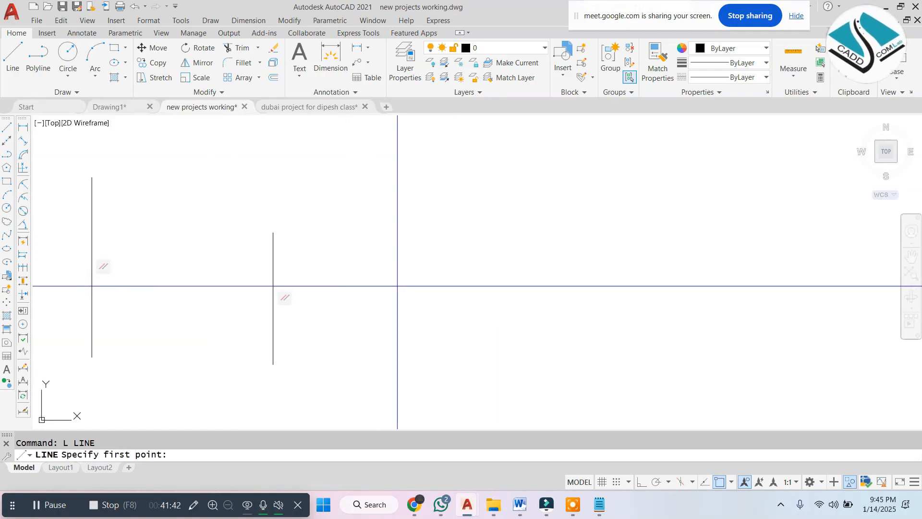
pyautogui.click(397, 289)
pyautogui.click(558, 173)
pyautogui.press('Return')
pyautogui.press('Return')
pyautogui.click(446, 291)
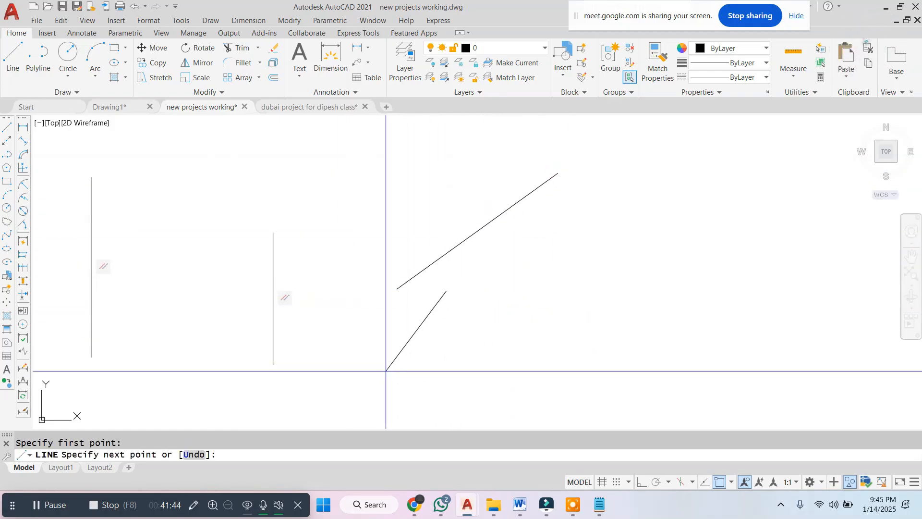
pyautogui.click(381, 383)
pyautogui.press('Escape')
pyautogui.click(330, 21)
pyautogui.click(352, 47)
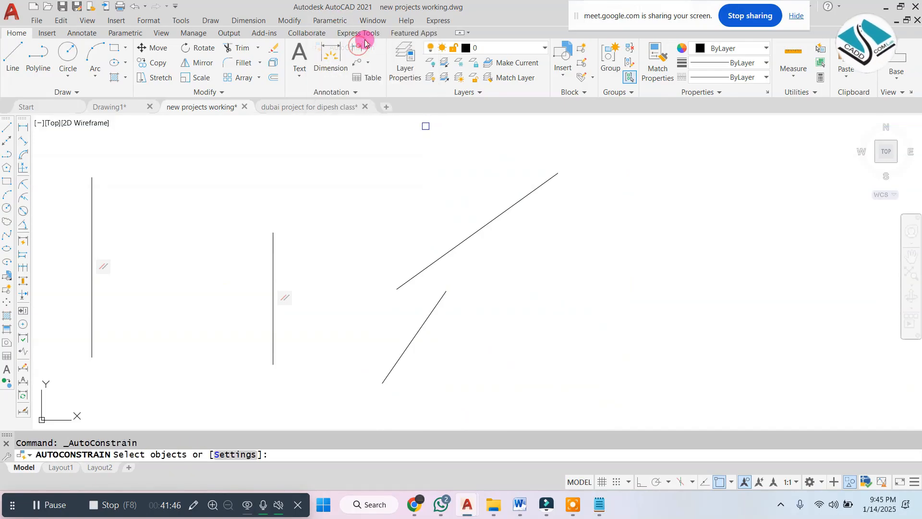
pyautogui.click(343, 23)
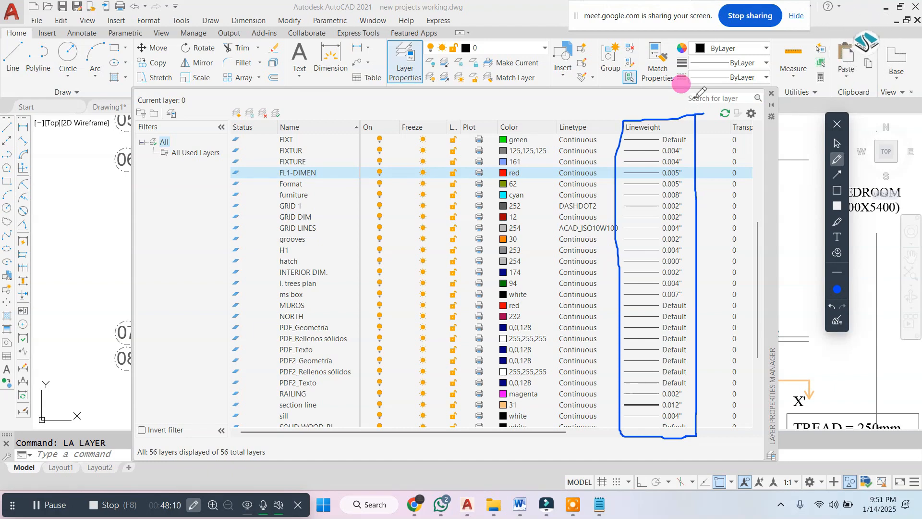
# Clear the pen markings, examine the lineweights assigned throughout the layer list, and close the layer manager
pyautogui.click(835, 323)
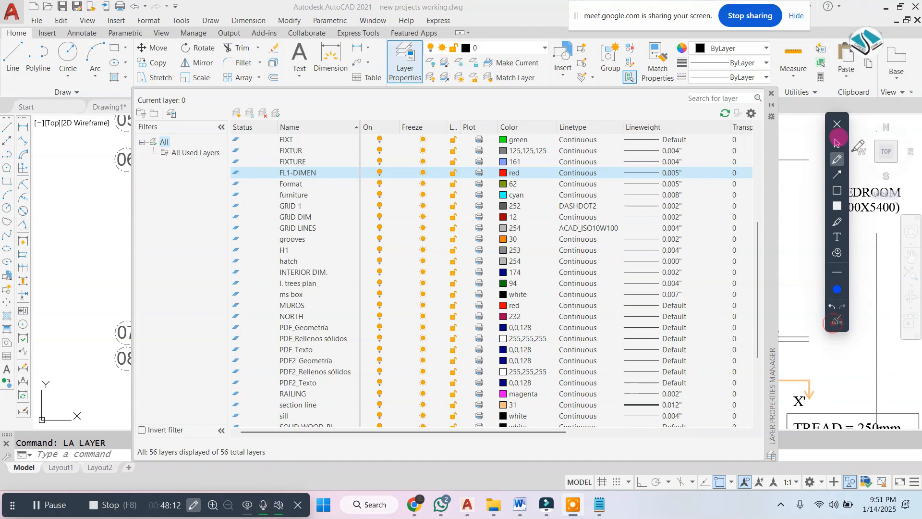
pyautogui.scroll(-4, 594, 250)
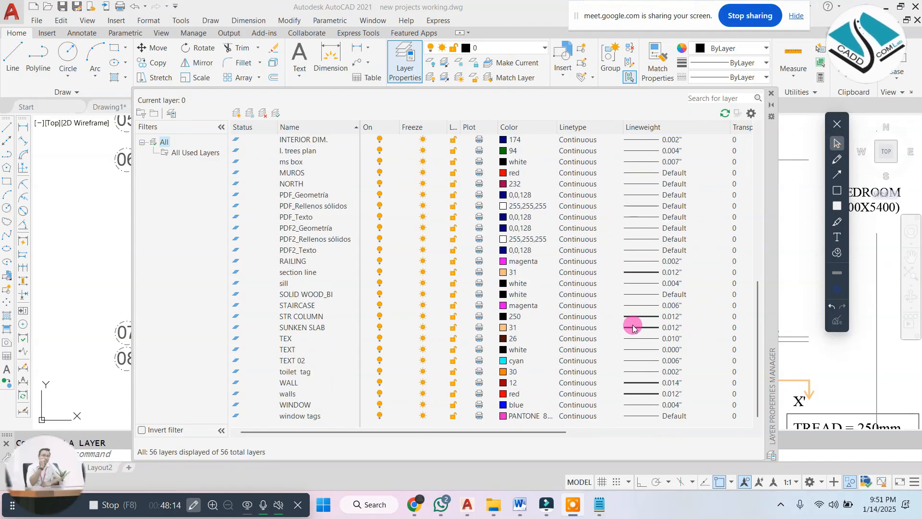
pyautogui.scroll(10, 632, 325)
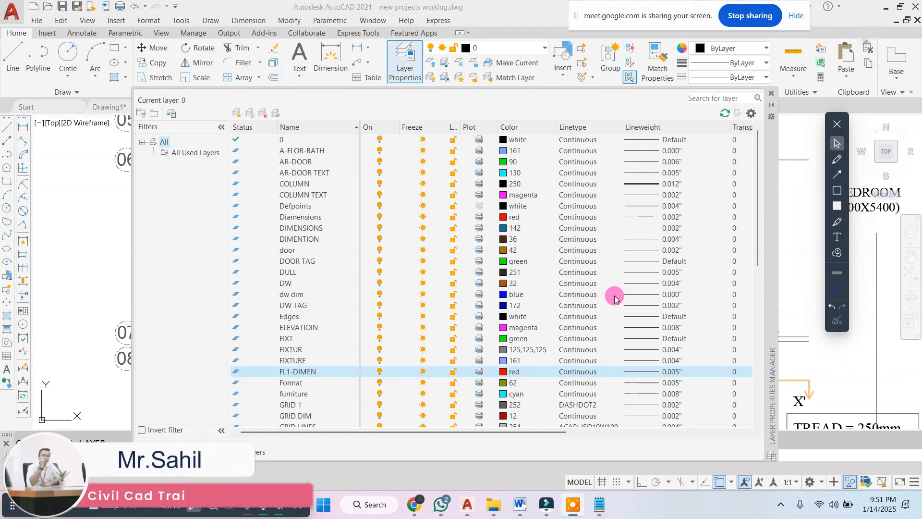
pyautogui.click(771, 93)
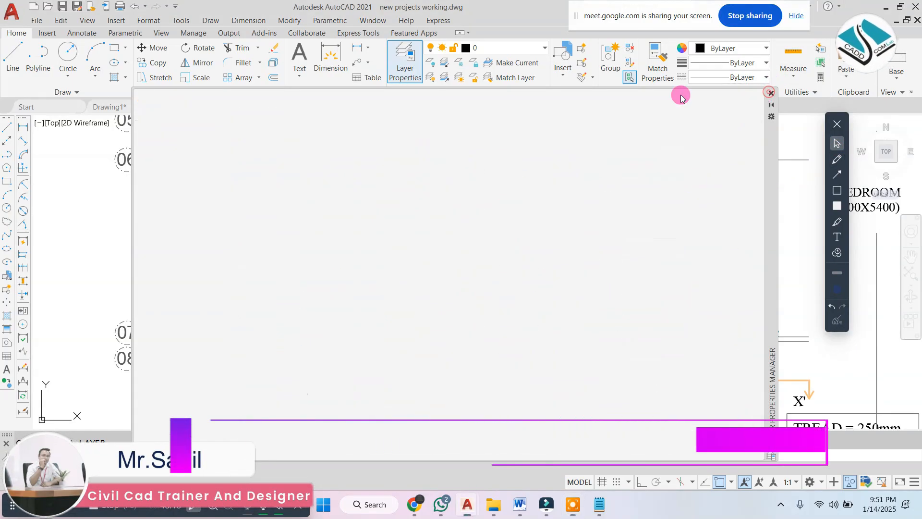
# Start a new drawing with the grid turned off and draw four separate circles across the drawing area
pyautogui.click(385, 105)
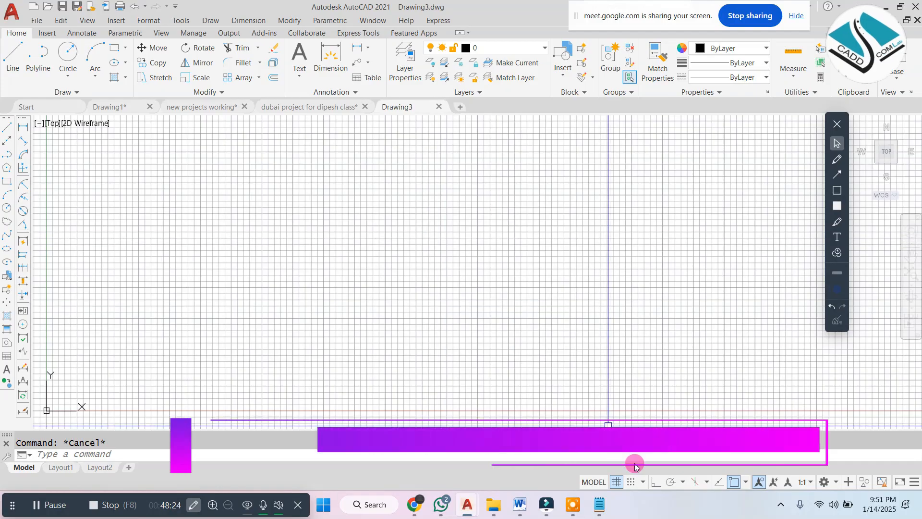
pyautogui.click(616, 481)
pyautogui.click(271, 273)
pyautogui.click(311, 304)
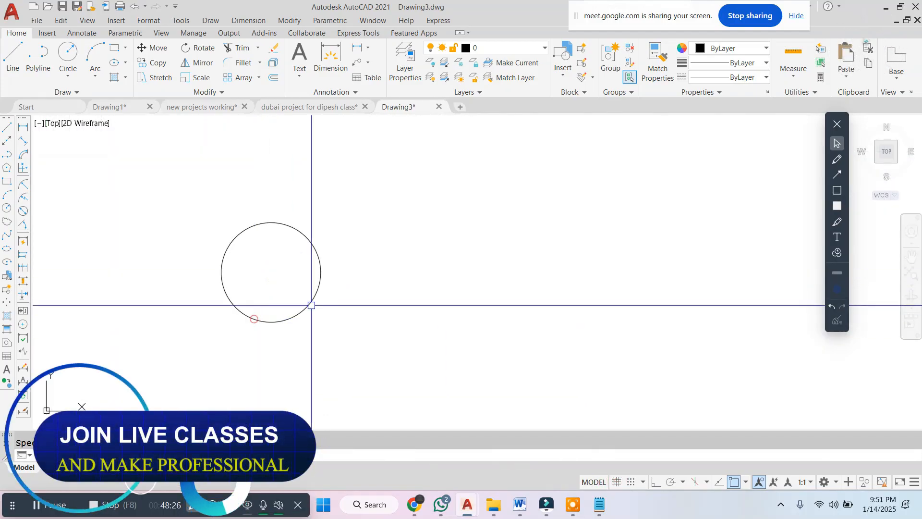
pyautogui.click(449, 251)
pyautogui.click(430, 297)
pyautogui.click(362, 197)
pyautogui.click(354, 227)
pyautogui.click(606, 199)
pyautogui.click(562, 267)
pyautogui.press('space')
pyautogui.press('Escape')
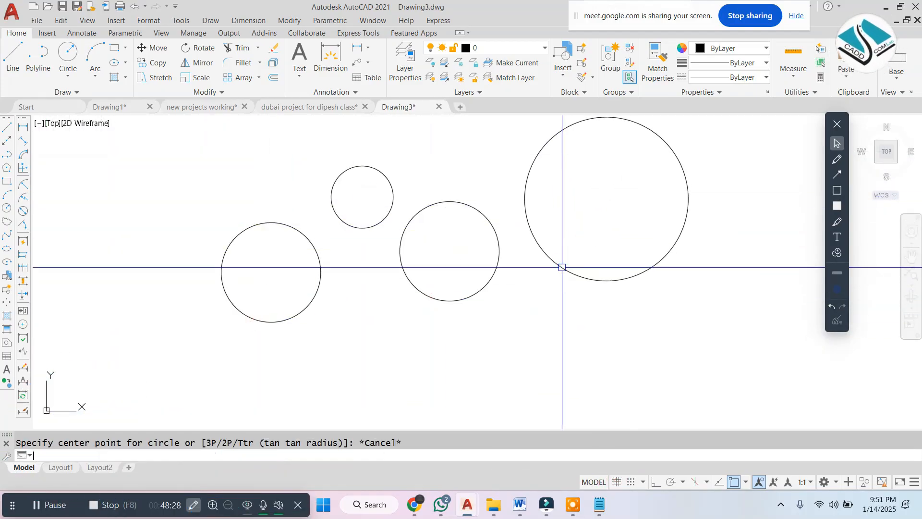
# Create three new layers named WALL, DOOR and INDOW in the layer manager
pyautogui.write('LA')
pyautogui.press('Return')
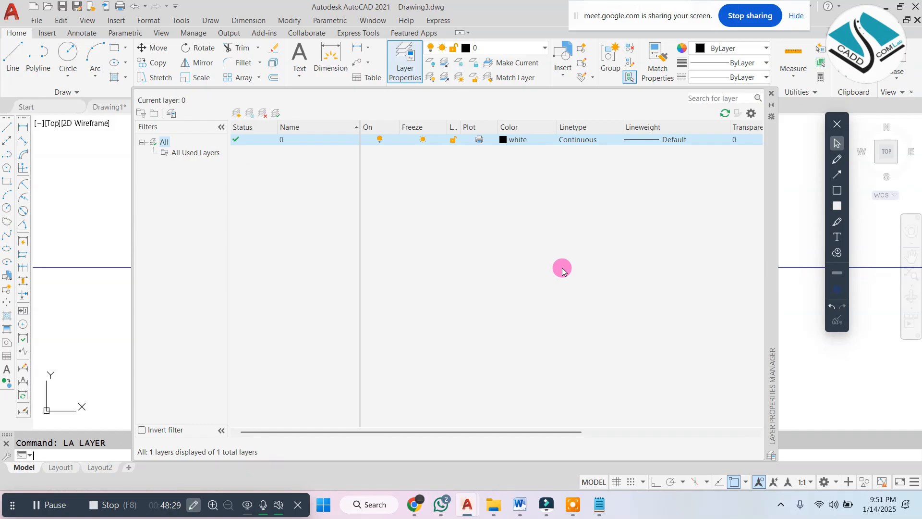
pyautogui.click(240, 116)
pyautogui.write('WAL')
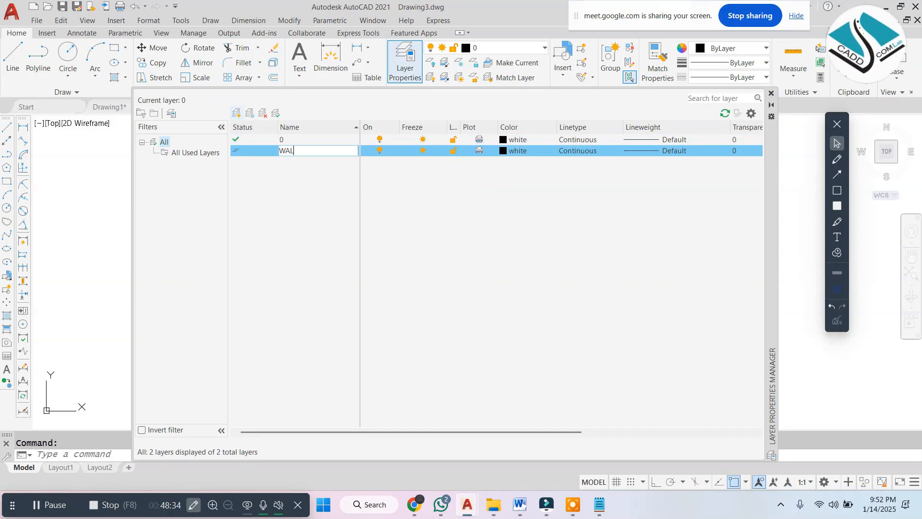
pyautogui.write('L')
pyautogui.click(241, 116)
pyautogui.write('D')
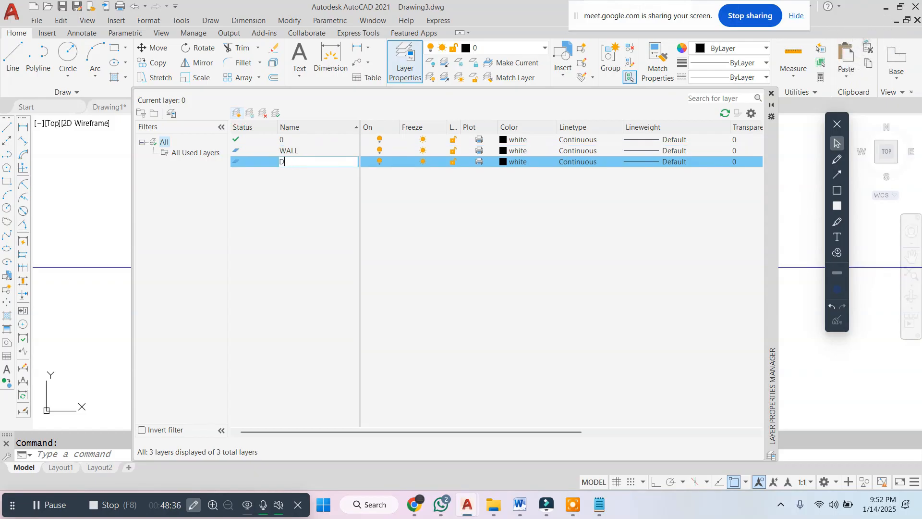
pyautogui.write('POOR')
pyautogui.click(240, 116)
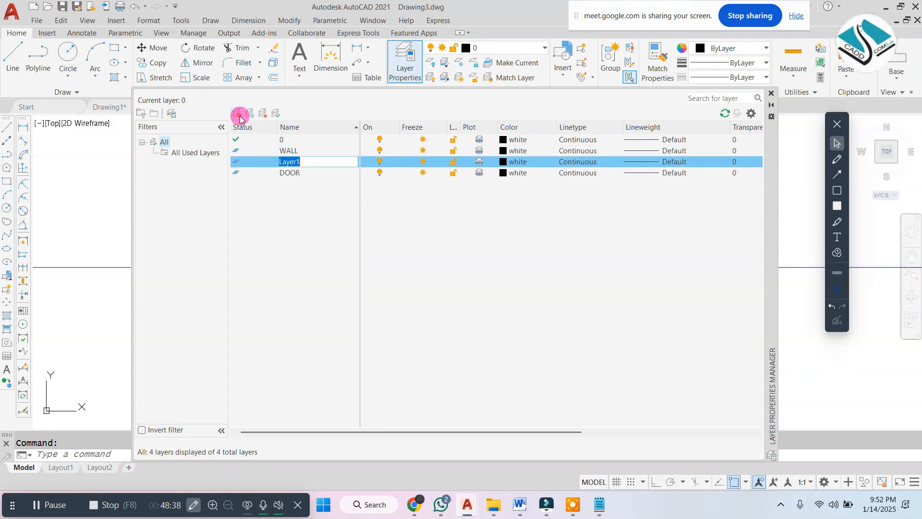
pyautogui.write('INDOW')
pyautogui.click(240, 116)
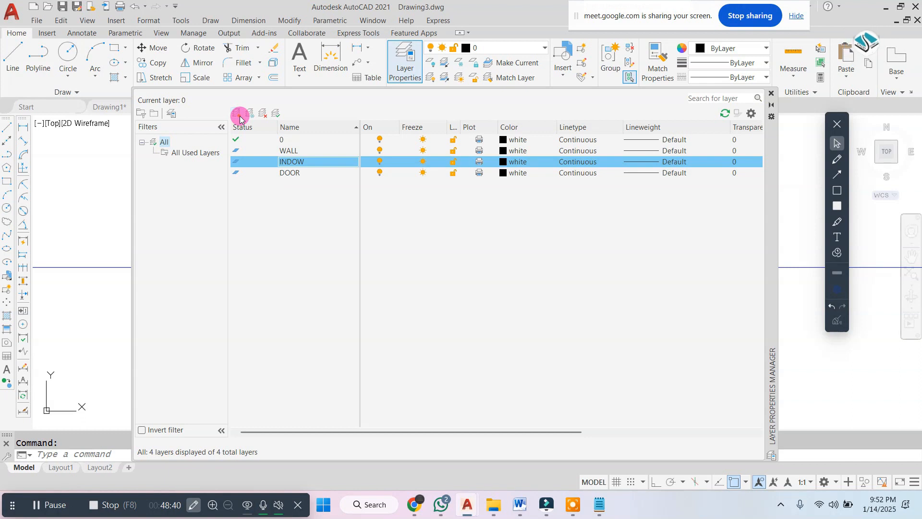
# Delete the DOOR, INDOW and WALL layers and close the layer manager
pyautogui.click(289, 173)
pyautogui.click(262, 115)
pyautogui.click(262, 115)
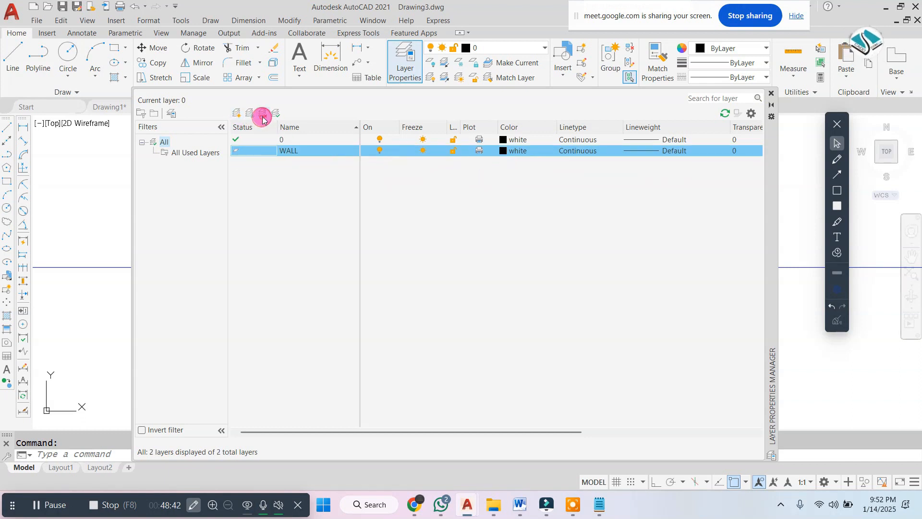
pyautogui.click(262, 115)
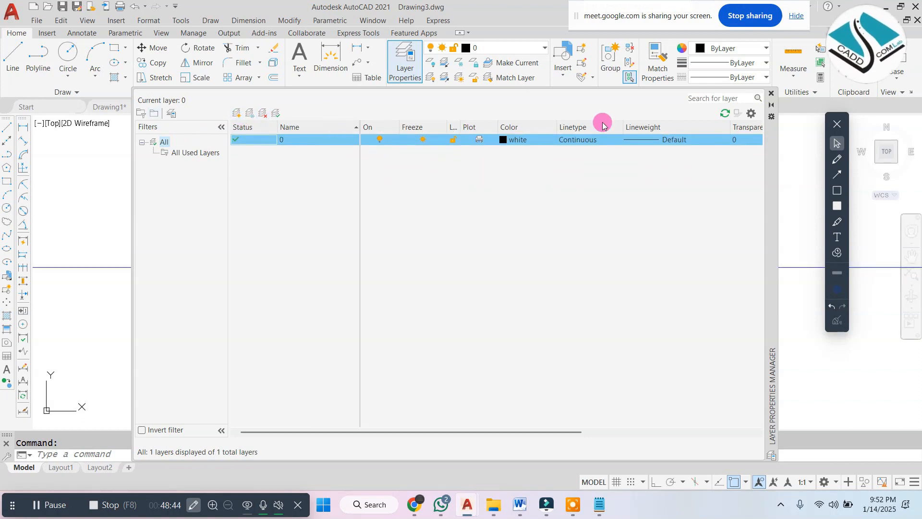
pyautogui.click(771, 92)
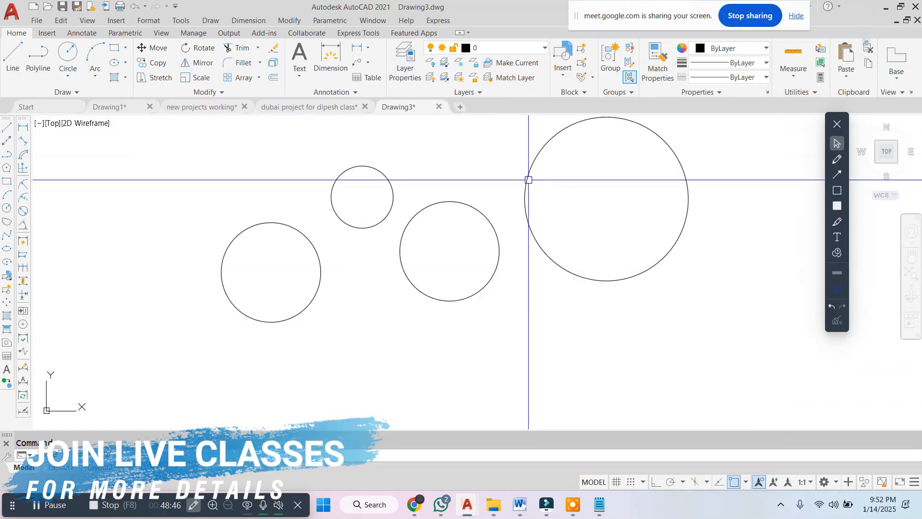
# Reopen the layer manager, open the Layer States Manager, and bring up the layer state import dialog
pyautogui.write('la')
pyautogui.press('Return')
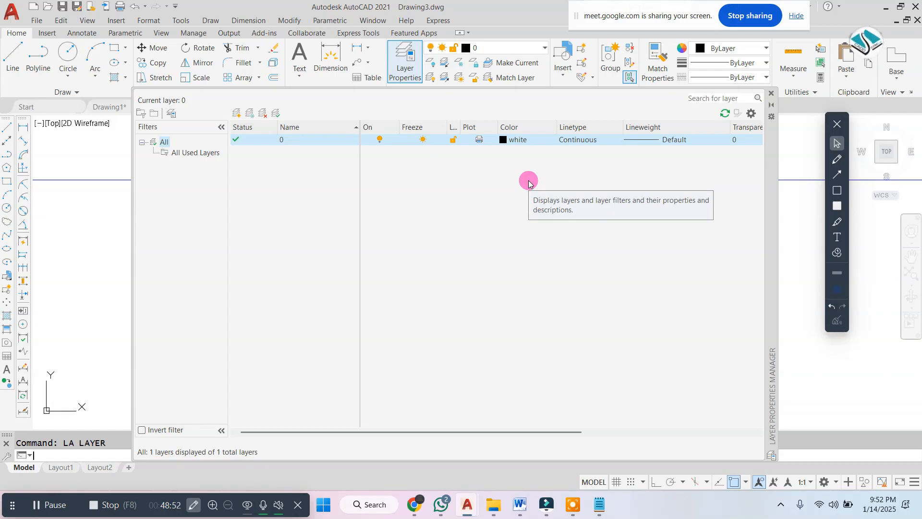
pyautogui.click(177, 115)
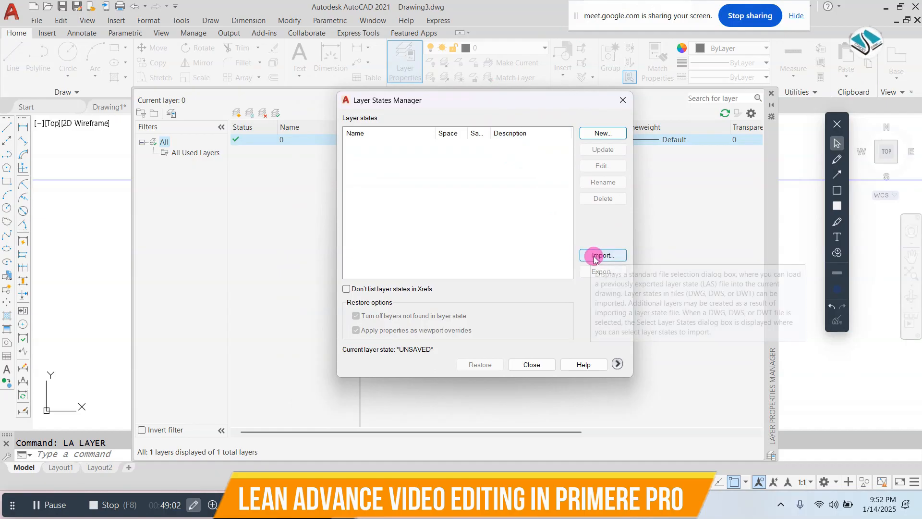
pyautogui.click(601, 256)
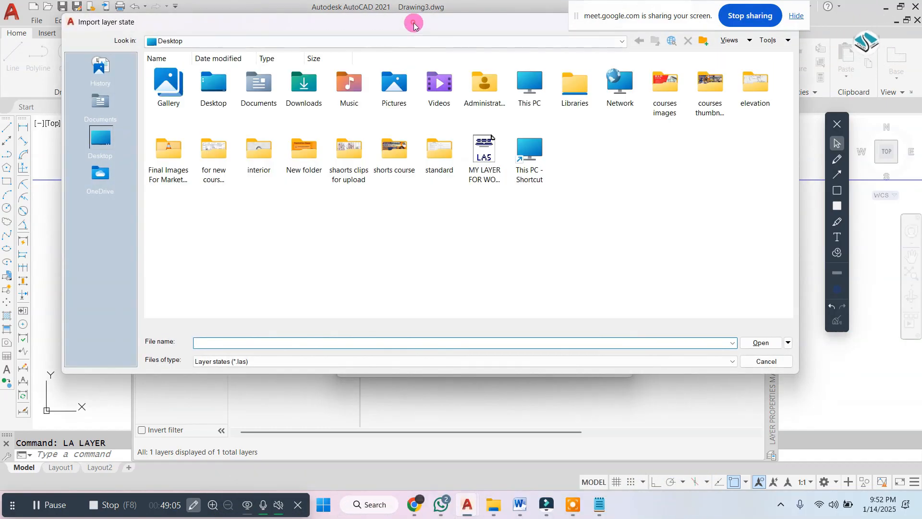
pyautogui.moveTo(414, 25); pyautogui.dragTo(448, 63)
# Mark the Layer states (*.las) file type and the LAS file with the screen pen, and clear the markings
pyautogui.click(837, 158)
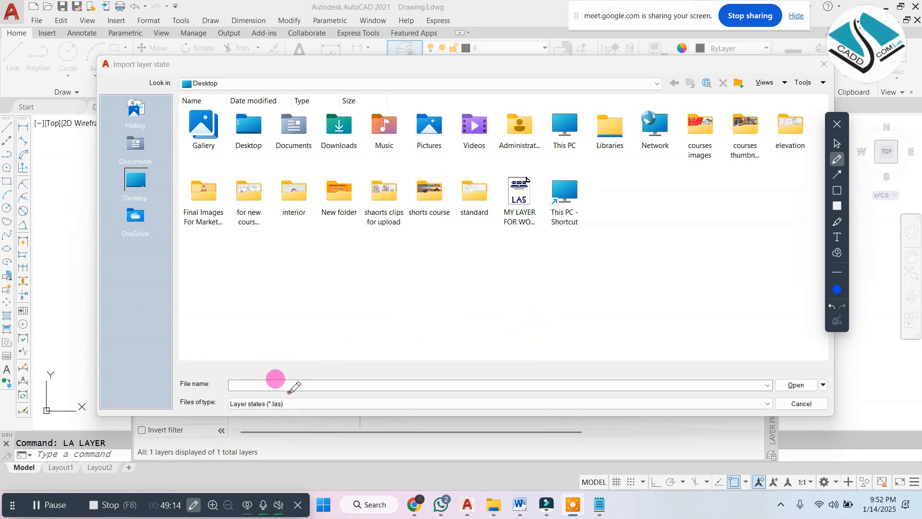
pyautogui.moveTo(289, 391)
pyautogui.mouseDown()
pyautogui.moveTo(211, 392)
pyautogui.moveTo(169, 420)
pyautogui.moveTo(316, 424)
pyautogui.moveTo(311, 393)
pyautogui.moveTo(380, 378)
pyautogui.moveTo(414, 359)
pyautogui.mouseUp()
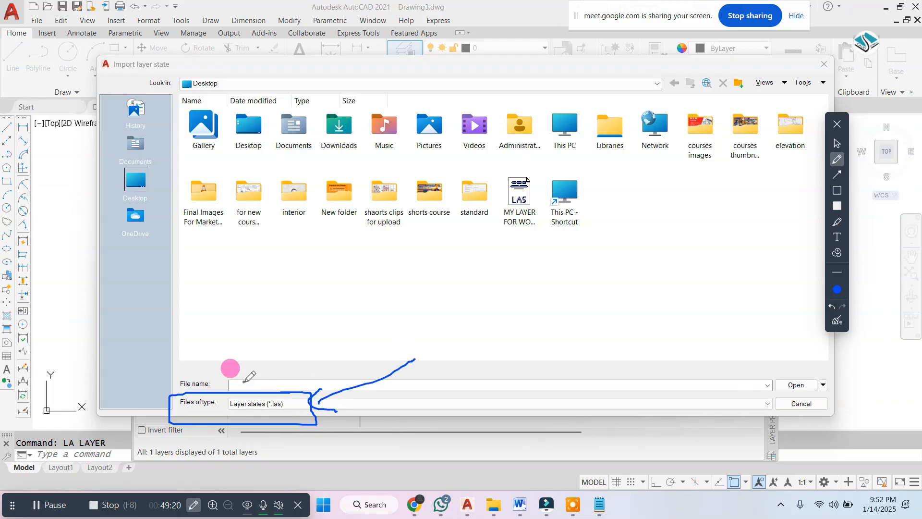
pyautogui.moveTo(227, 388)
pyautogui.mouseDown()
pyautogui.moveTo(294, 382)
pyautogui.moveTo(235, 385)
pyautogui.mouseUp()
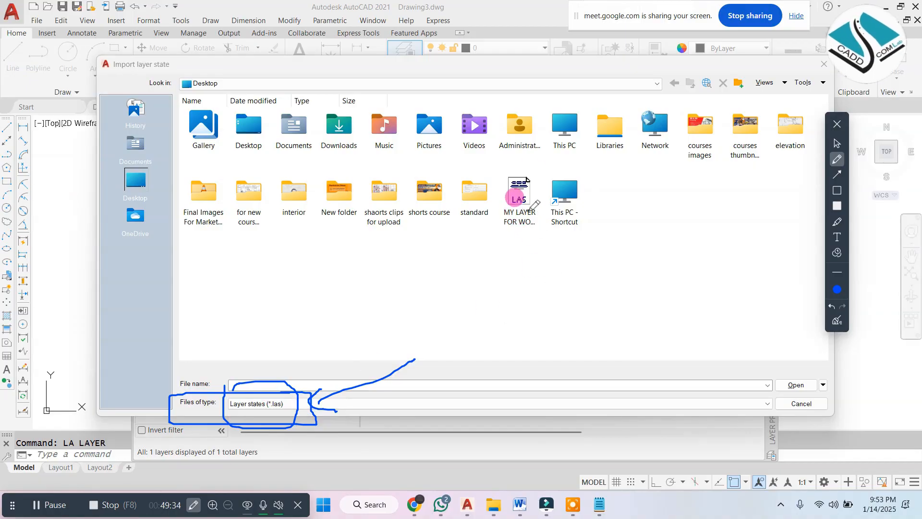
pyautogui.moveTo(528, 211)
pyautogui.mouseDown()
pyautogui.moveTo(503, 186)
pyautogui.moveTo(547, 160)
pyautogui.mouseUp()
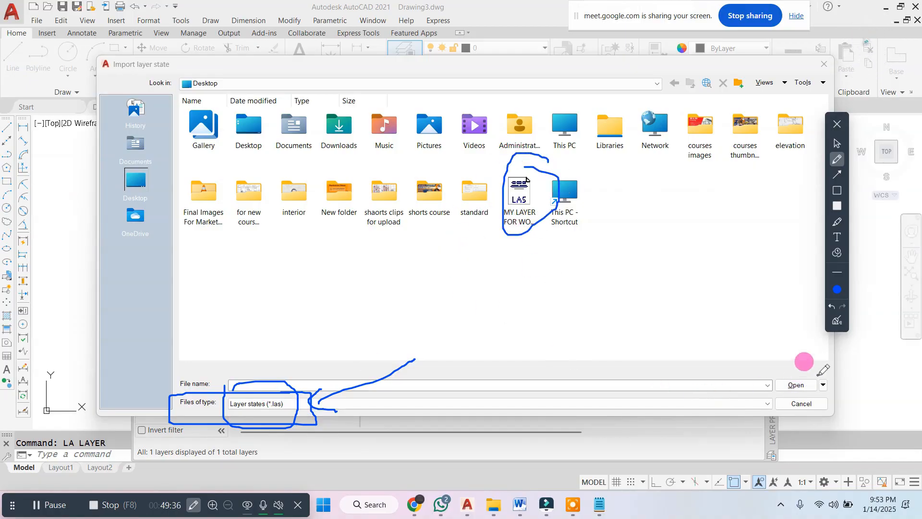
pyautogui.click(837, 323)
pyautogui.click(836, 126)
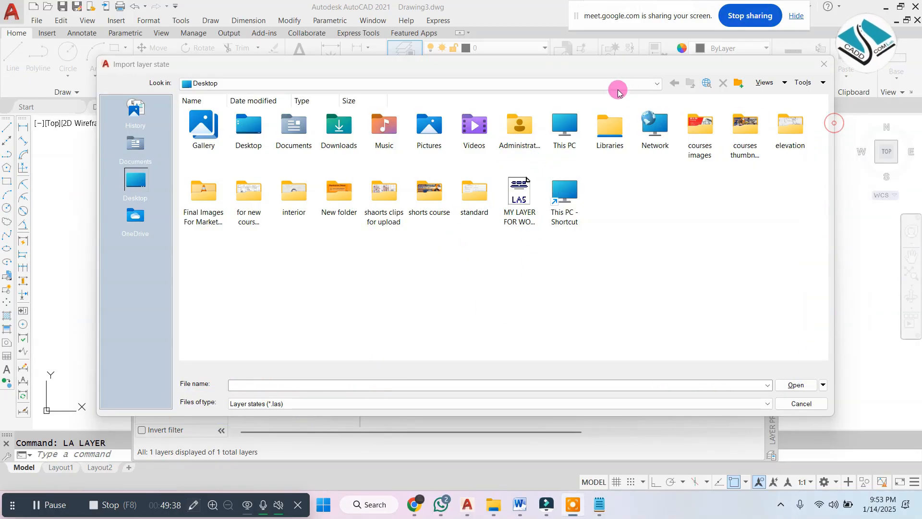
# Import the layer state file MY LAYER FOR WORKING.las from the Desktop into the new drawing
pyautogui.moveTo(603, 69)
pyautogui.mouseDown()
pyautogui.moveTo(597, 161)
pyautogui.moveTo(457, 159)
pyautogui.mouseUp()
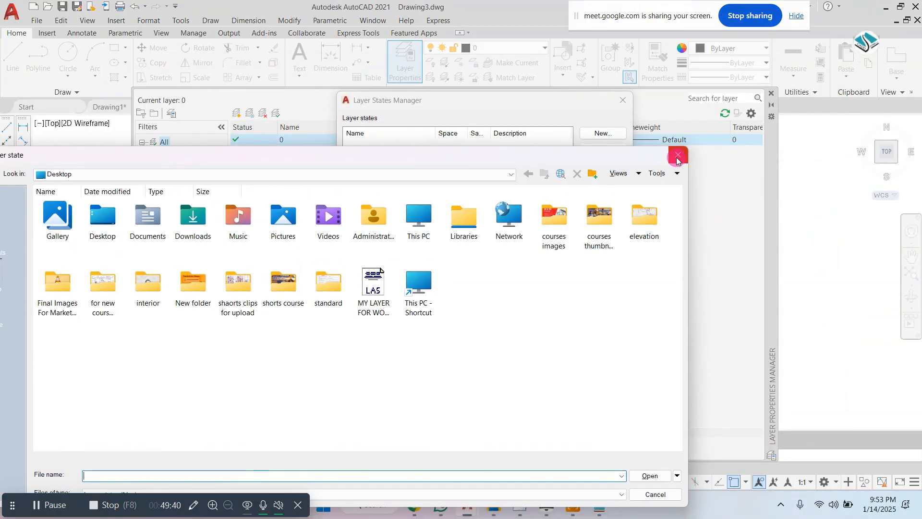
pyautogui.moveTo(395, 156); pyautogui.dragTo(552, 228)
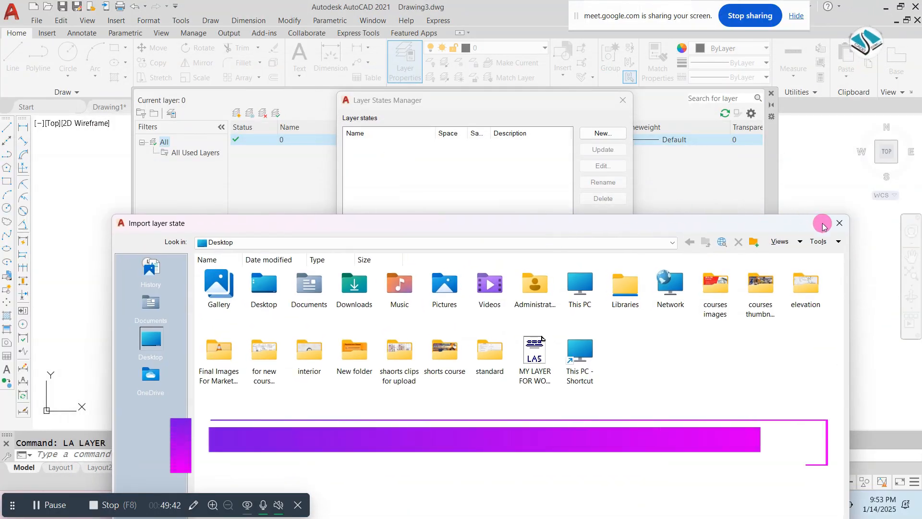
pyautogui.click(841, 223)
pyautogui.click(606, 255)
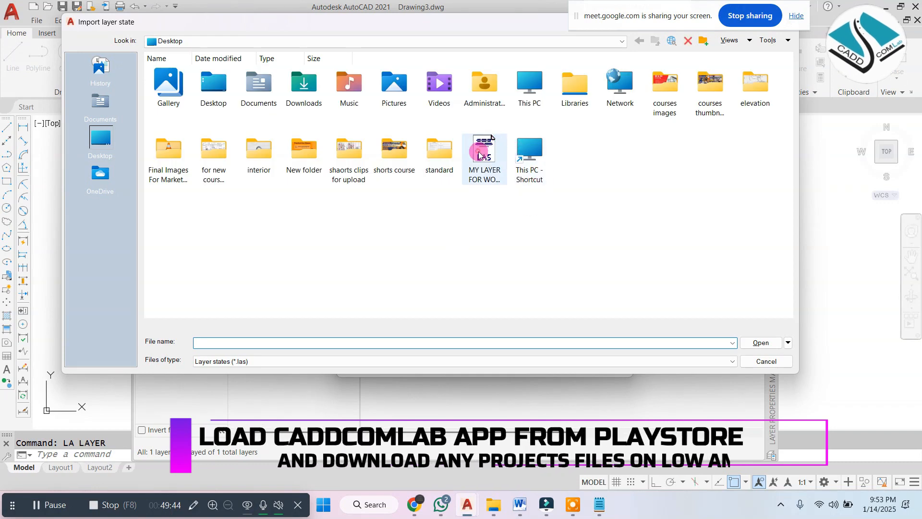
pyautogui.doubleClick(481, 153)
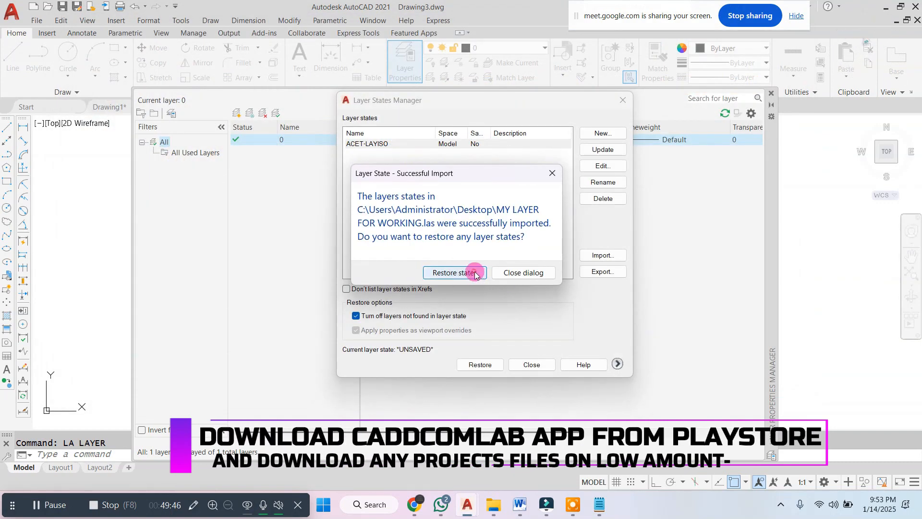
# Restore the imported layer states, scroll through the layer list, and close the layer manager
pyautogui.click(454, 272)
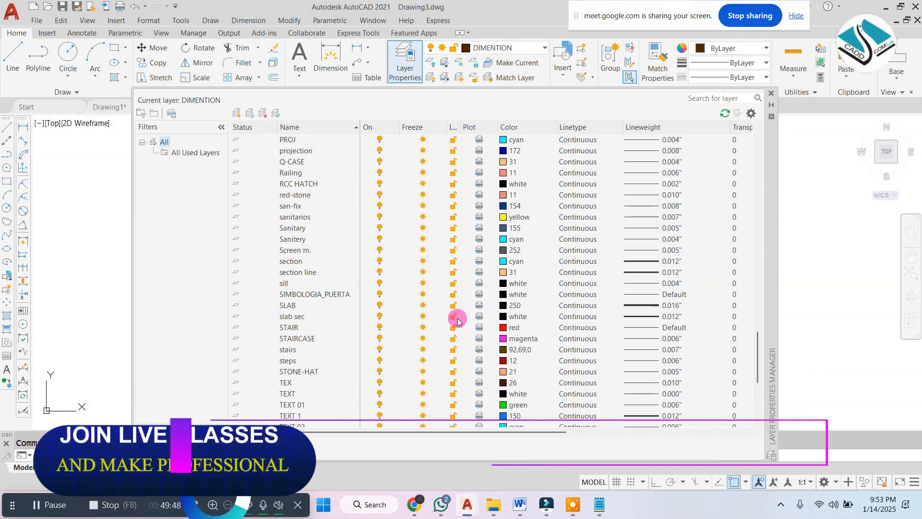
pyautogui.scroll(20, 457, 321)
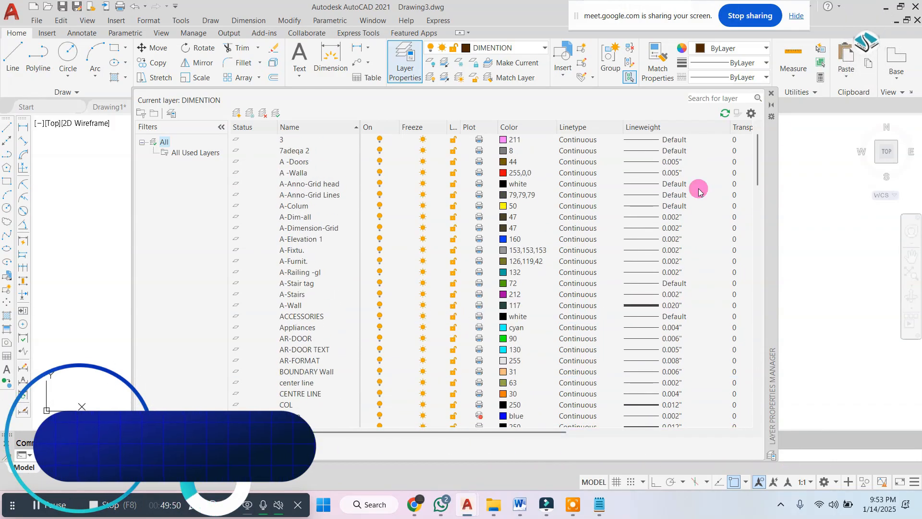
pyautogui.click(771, 93)
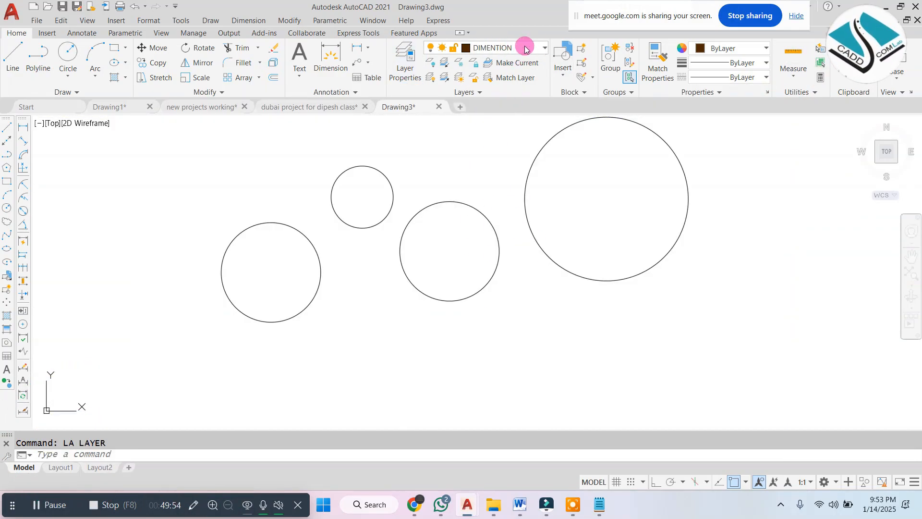
# Make the dw dim layer current and draw a large circle beyond the existing circles
pyautogui.click(525, 49)
pyautogui.click(519, 135)
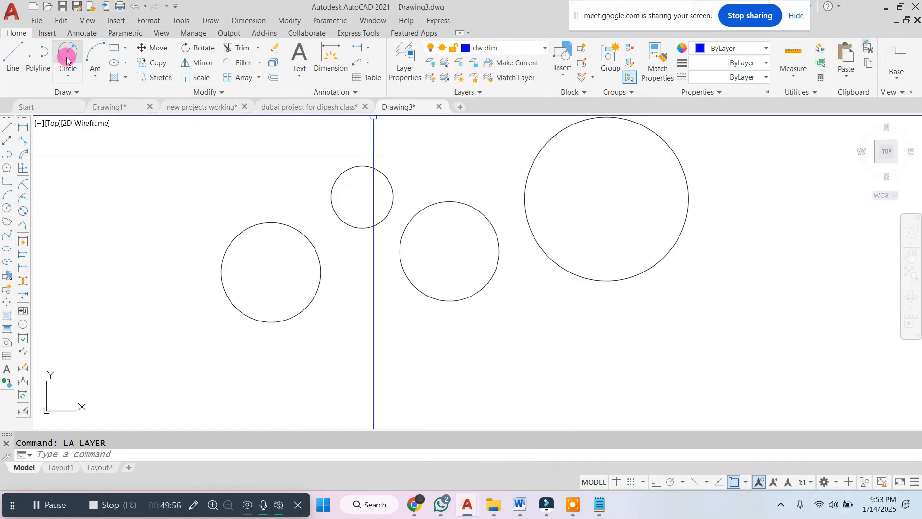
pyautogui.click(67, 57)
pyautogui.click(143, 219)
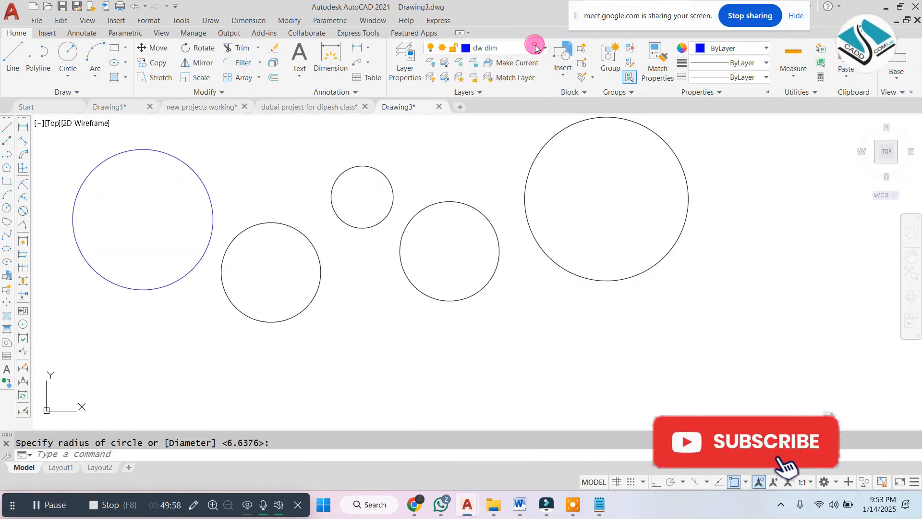
# Make the F-1 layer current and turn it off
pyautogui.click(536, 48)
pyautogui.scroll(-5, 480, 221)
pyautogui.click(522, 132)
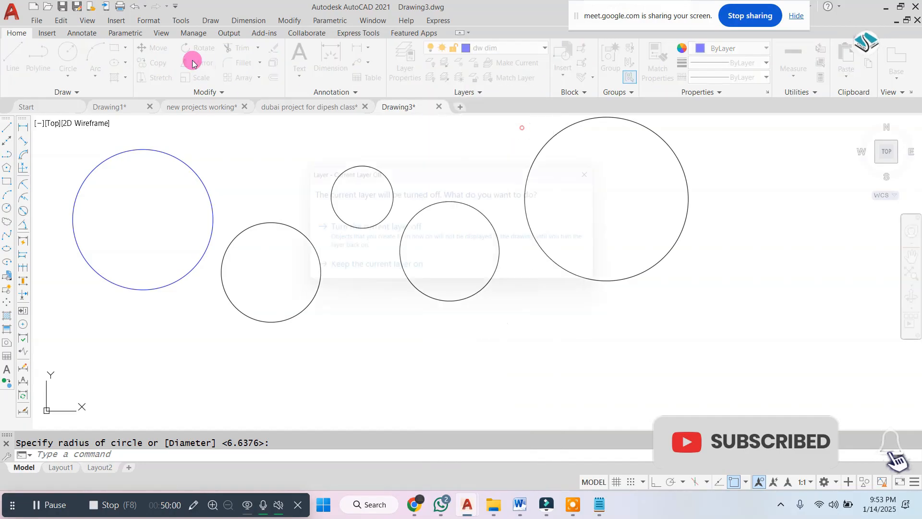
pyautogui.click(612, 171)
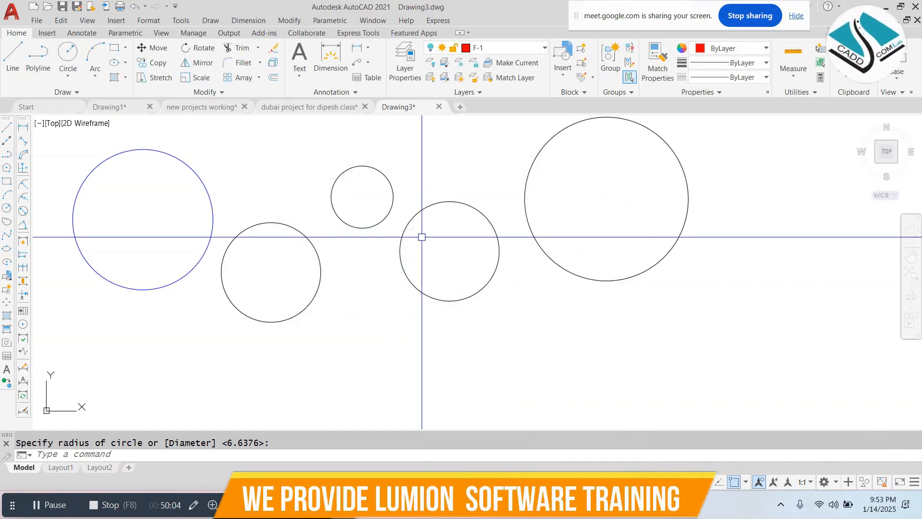
# Switch to the Notepad notes and add the line "9-LINE WEIGHT- LW-ENTER" at the end
pyautogui.hotkey('alt', 'Tab')
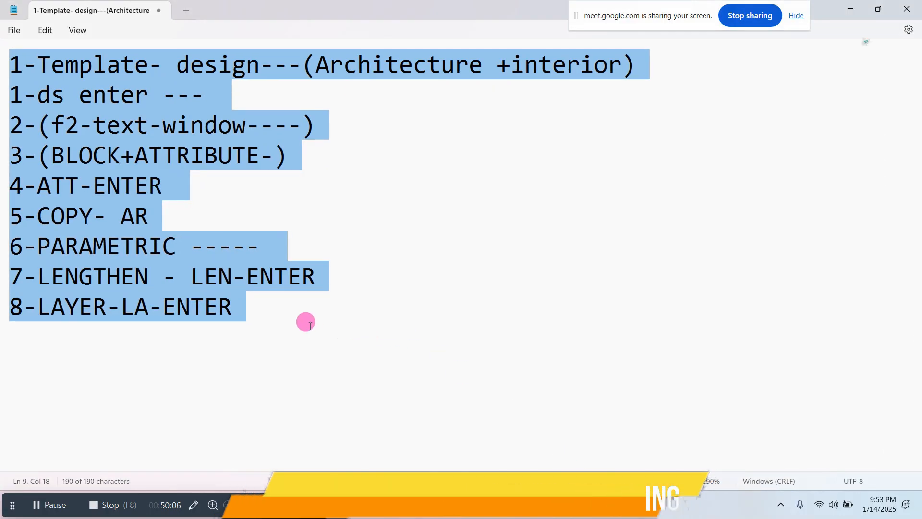
pyautogui.click(310, 326)
pyautogui.press('Return')
pyautogui.write('9-LI')
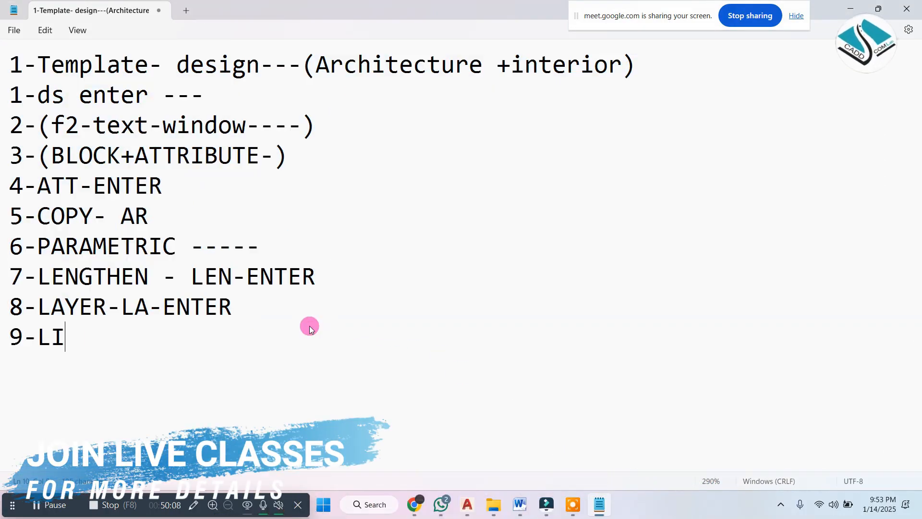
pyautogui.write('NE WEIGHT')
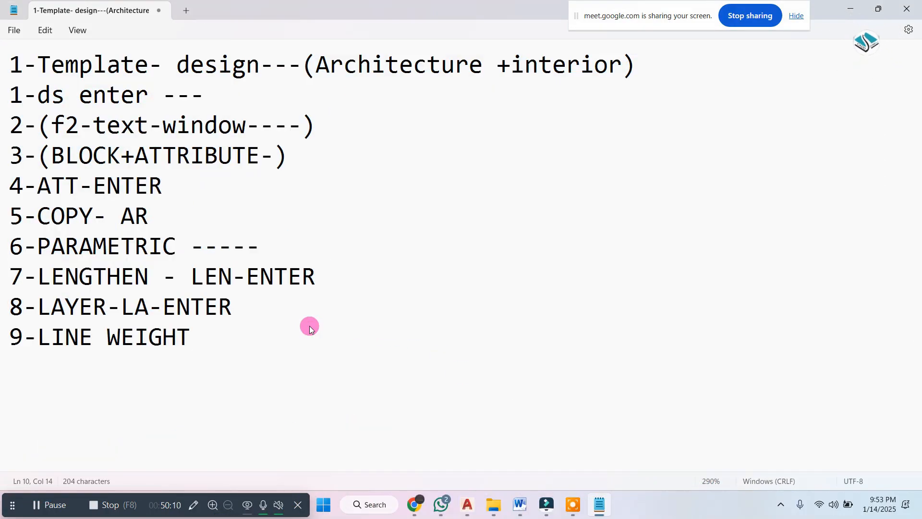
pyautogui.write('- LW-N')
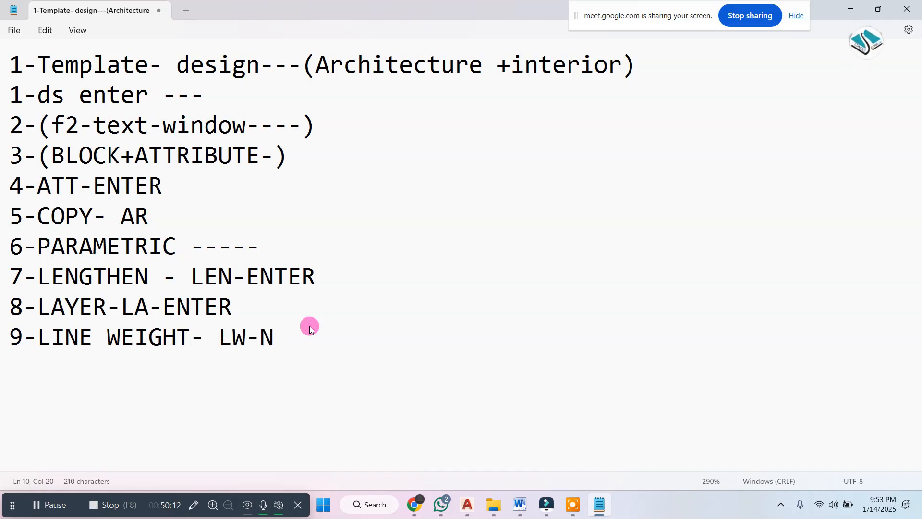
pyautogui.press('BackSpace')
pyautogui.write('ENTER')
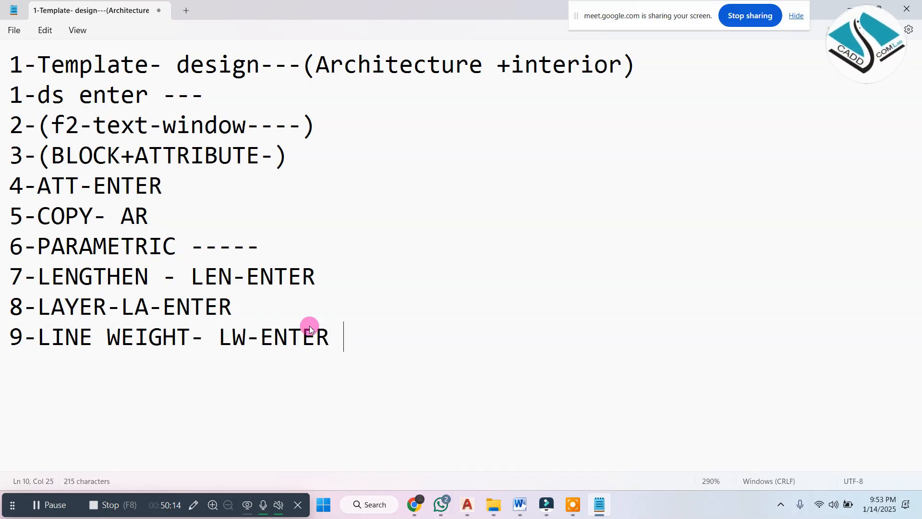
# Switch back to AutoCAD and make the wall11 layer current
pyautogui.hotkey('alt', 'Tab')
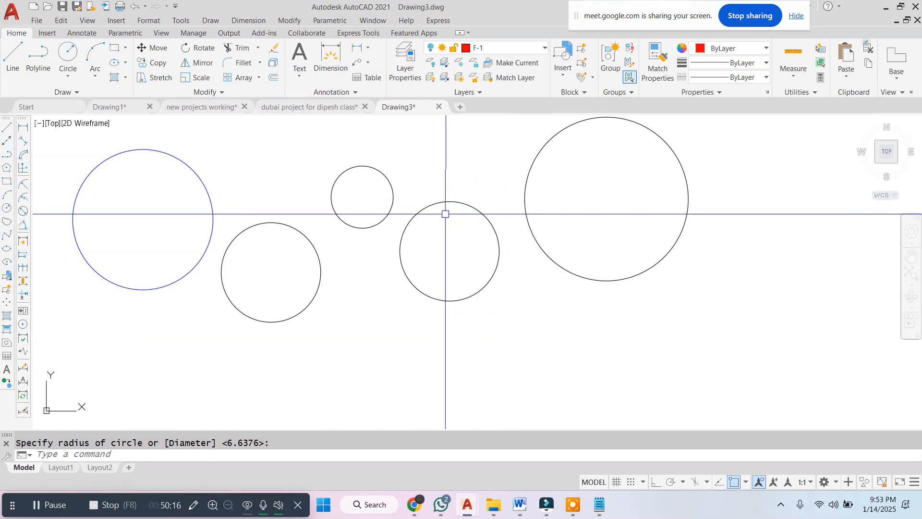
pyautogui.press('Escape')
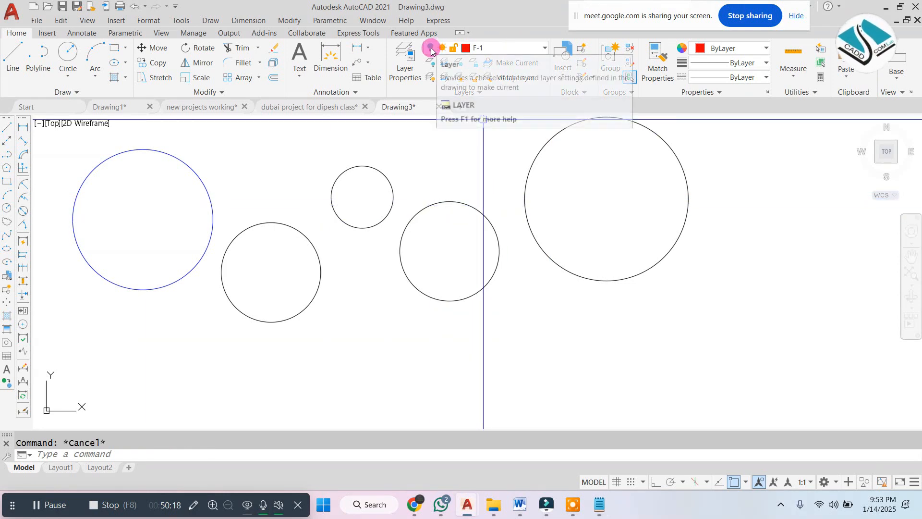
pyautogui.click(495, 47)
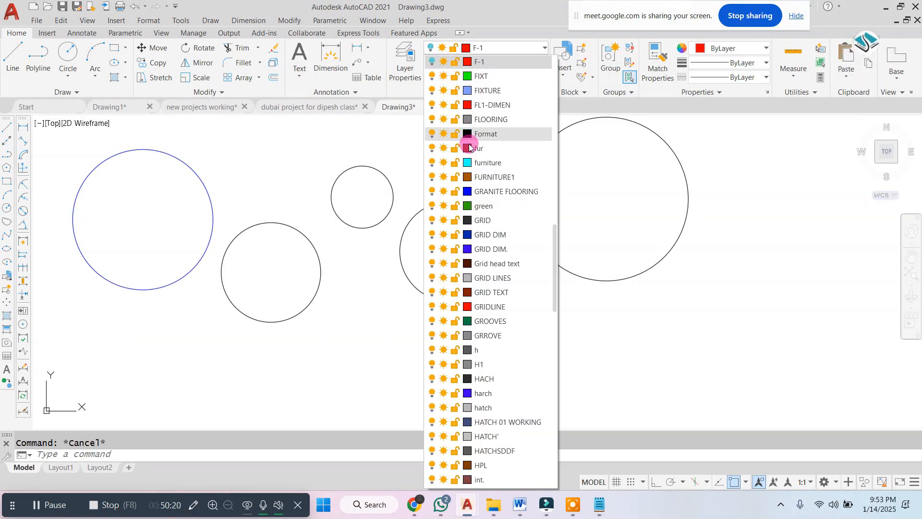
pyautogui.scroll(-9, 458, 365)
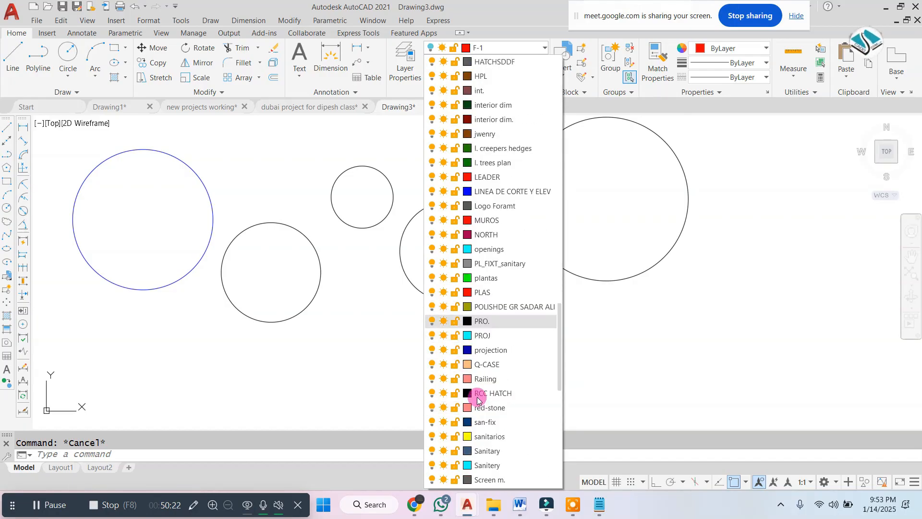
pyautogui.scroll(-5, 477, 400)
pyautogui.click(494, 435)
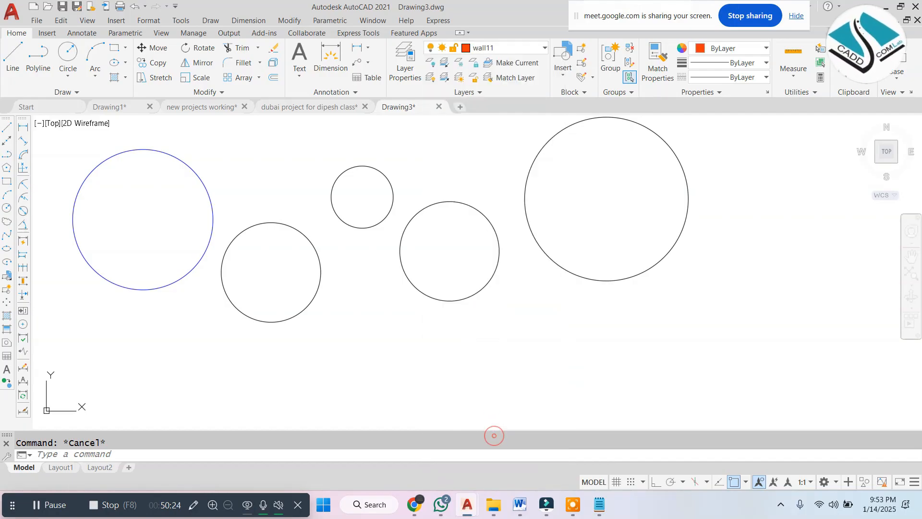
pyautogui.click(751, 146)
pyautogui.click(410, 315)
pyautogui.click(498, 72)
pyautogui.press('Escape')
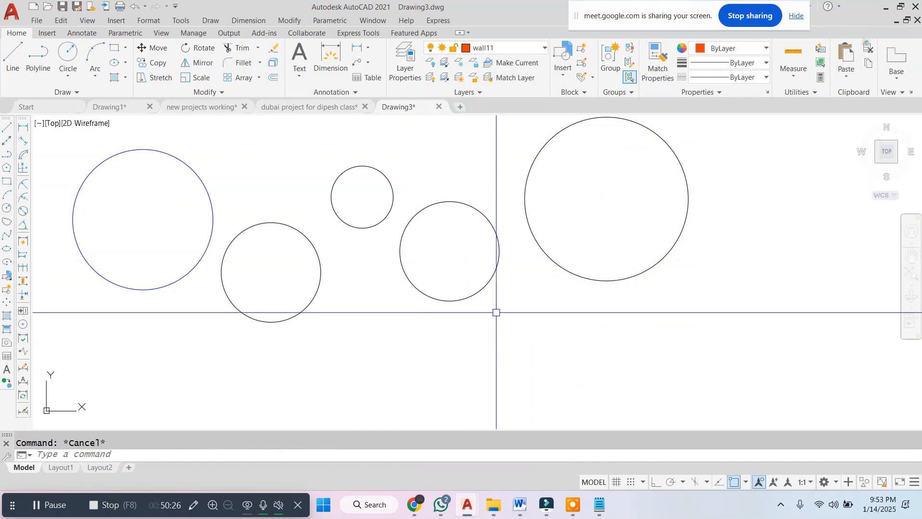
# Draw three large circles on the wall11 layer beside and over the existing circles
pyautogui.press('c')
pyautogui.press('Return')
pyautogui.click(596, 382)
pyautogui.click(643, 334)
pyautogui.press('Return')
pyautogui.click(751, 224)
pyautogui.click(673, 225)
pyautogui.press('Return')
pyautogui.click(478, 305)
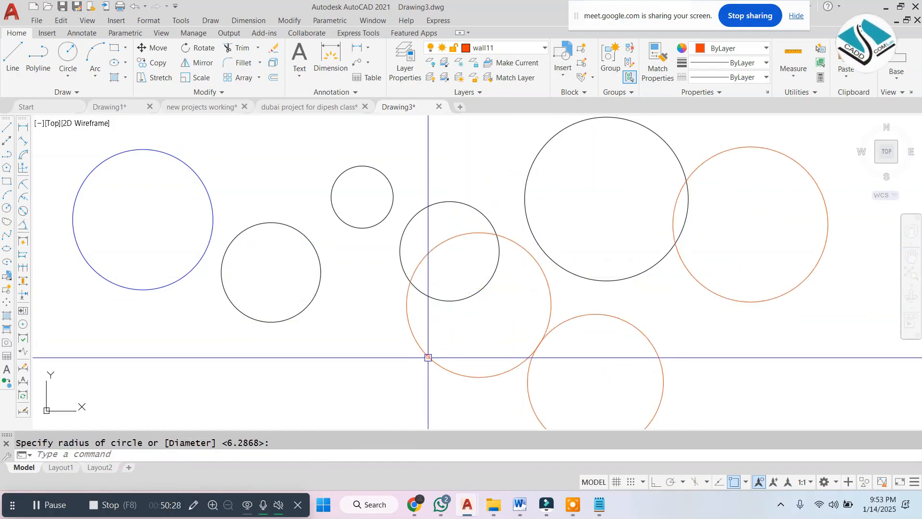
# Turn on Display Lineweight in the Lineweight Settings and apply it
pyautogui.press('Escape')
pyautogui.write('LW')
pyautogui.press('Return')
pyautogui.click(546, 185)
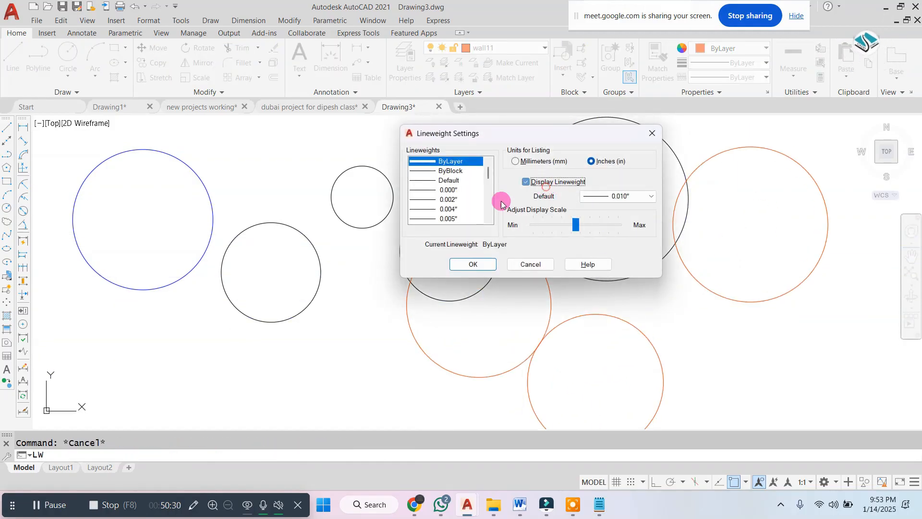
pyautogui.click(473, 263)
pyautogui.click(471, 259)
pyautogui.press('Escape')
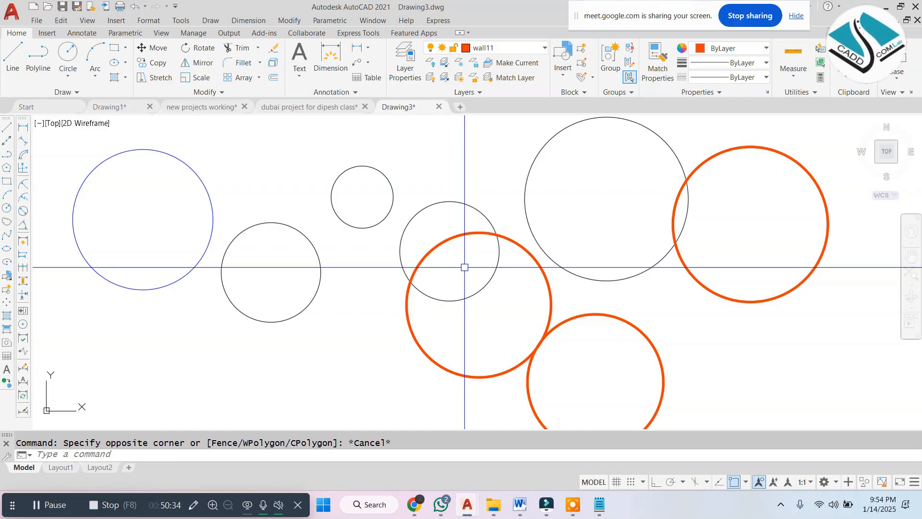
# Erase all circles from the drawing
pyautogui.hotkey('ctrl', 'a')
pyautogui.write('e')
pyautogui.press('Return')
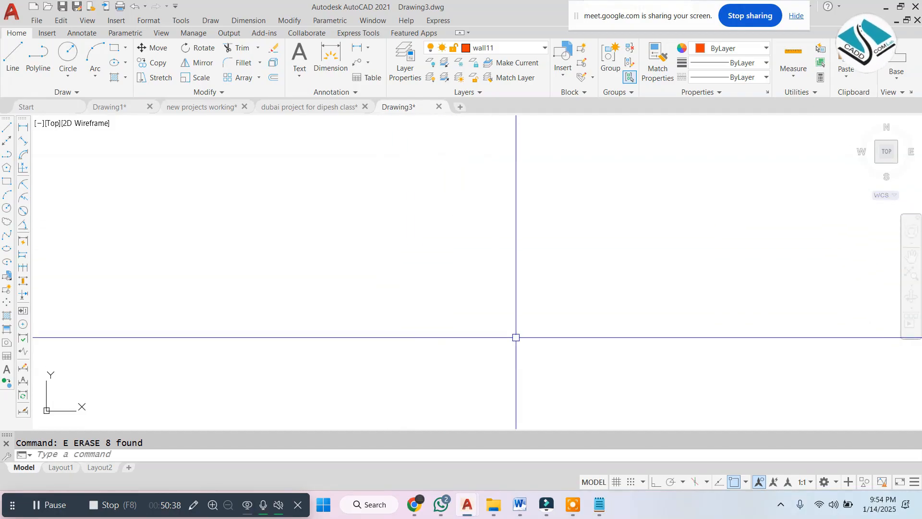
# Switch to the Notepad notes and highlight the whole list of topics for review
pyautogui.click(598, 504)
pyautogui.moveTo(437, 339); pyautogui.dragTo(149, 65)
pyautogui.moveTo(465, 336); pyautogui.dragTo(3, 34)
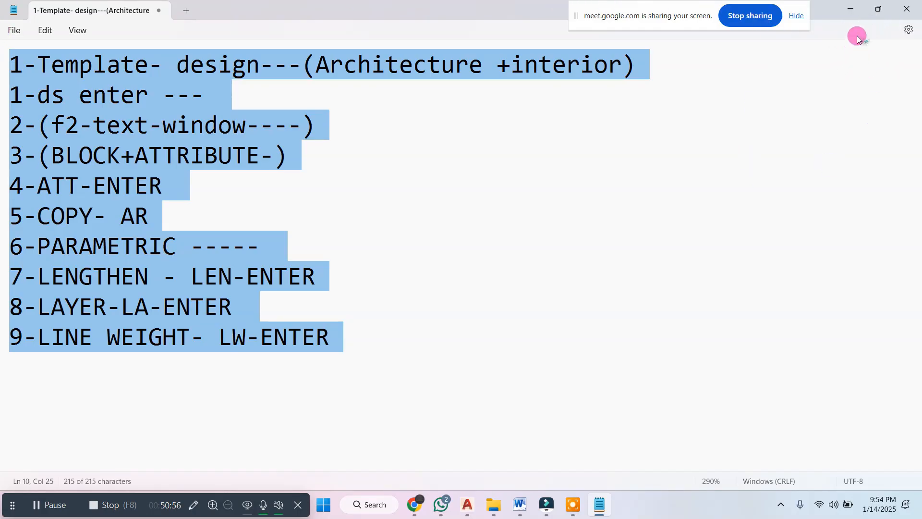
# Minimize the notes, open the new projects working drawing, and examine its floor plans
pyautogui.click(853, 12)
pyautogui.click(183, 106)
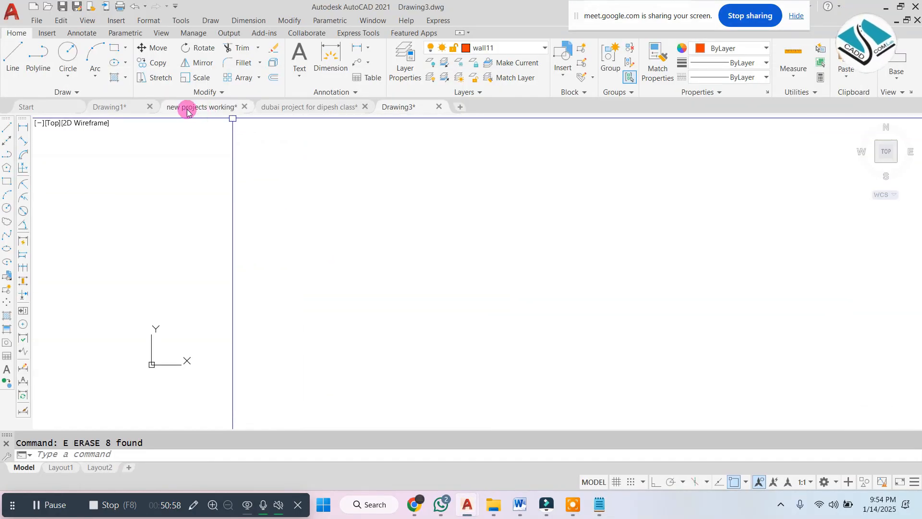
pyautogui.scroll(-4, 544, 190)
pyautogui.scroll(4, 544, 190)
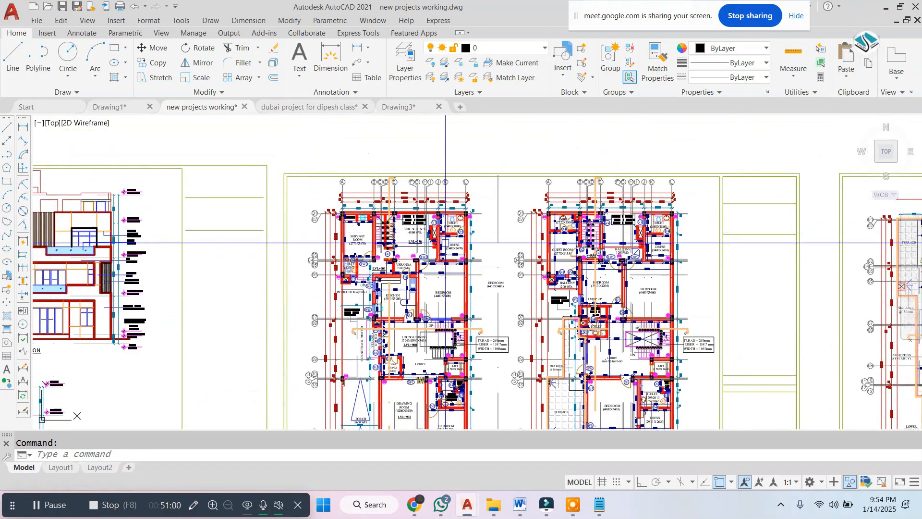
pyautogui.moveTo(544, 190); pyautogui.dragTo(480, 190, button='middle')
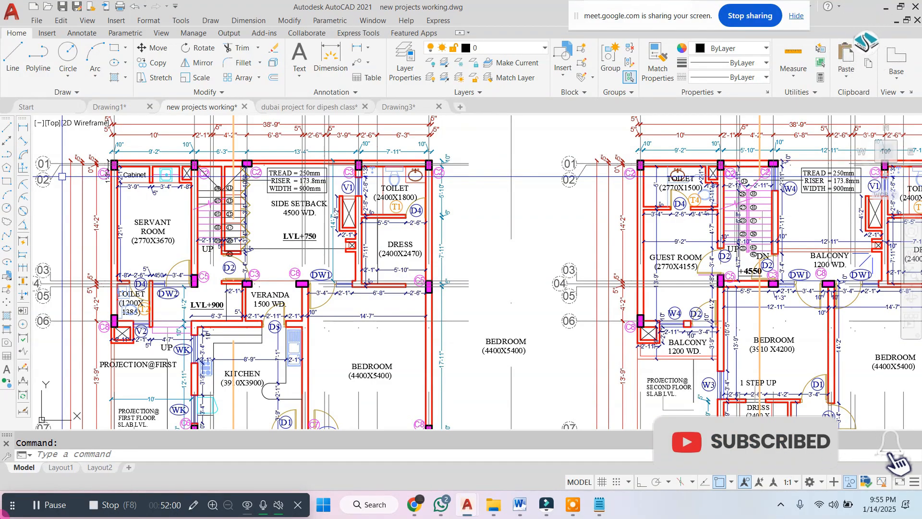
# Examine the plan's servant room, staircase, side setback, and 2400X1800 toilet, including their dimensions and tags
pyautogui.moveTo(226, 331); pyautogui.dragTo(408, 313, button='middle')
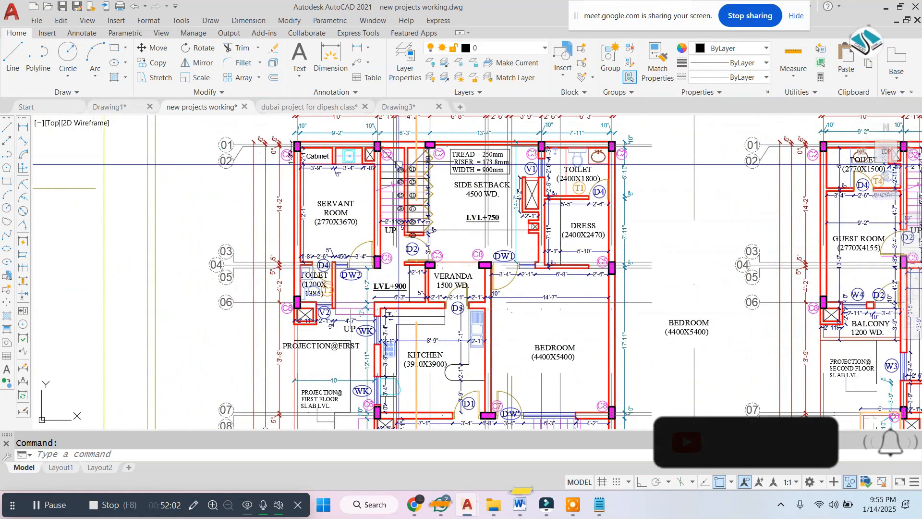
pyautogui.scroll(2, 432, 171)
pyautogui.moveTo(431, 171)
pyautogui.mouseDown(button='middle')
pyautogui.moveTo(448, 172)
pyautogui.moveTo(428, 198)
pyautogui.mouseUp(button='middle')
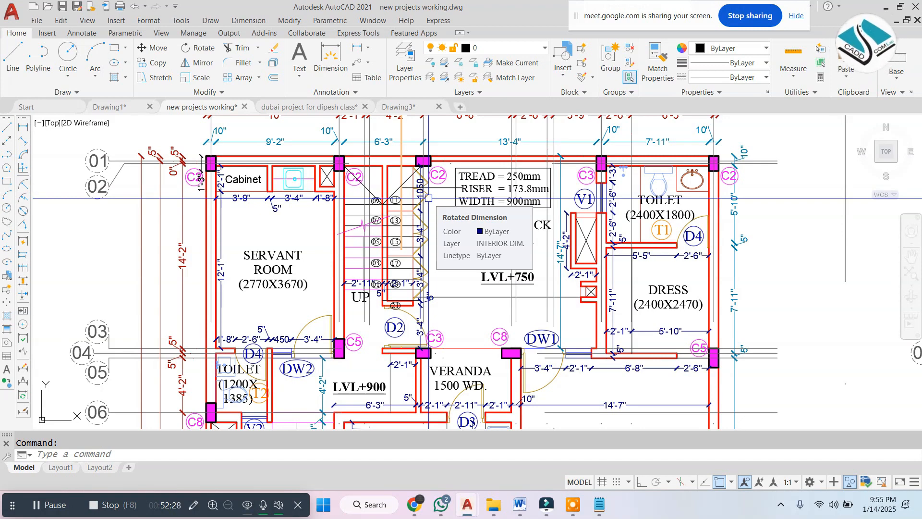
pyautogui.scroll(-4, 429, 198)
pyautogui.scroll(3, 467, 256)
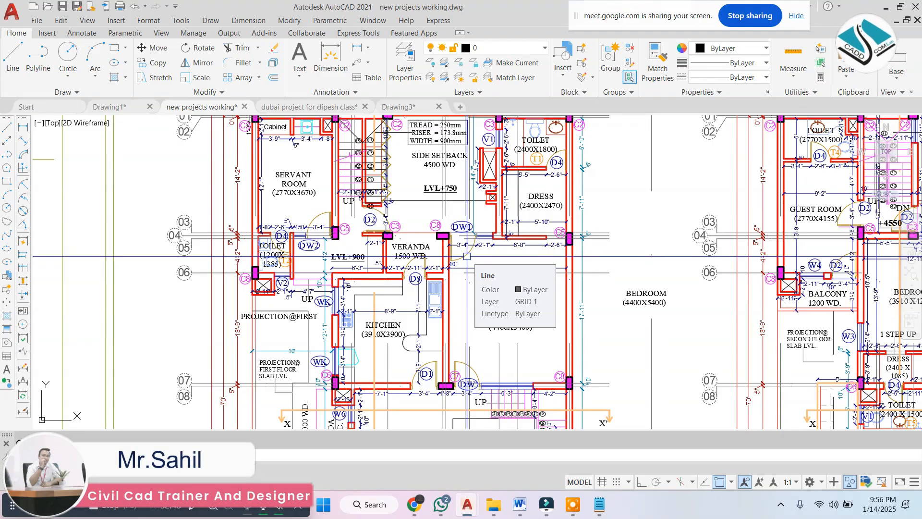
pyautogui.scroll(6, 560, 184)
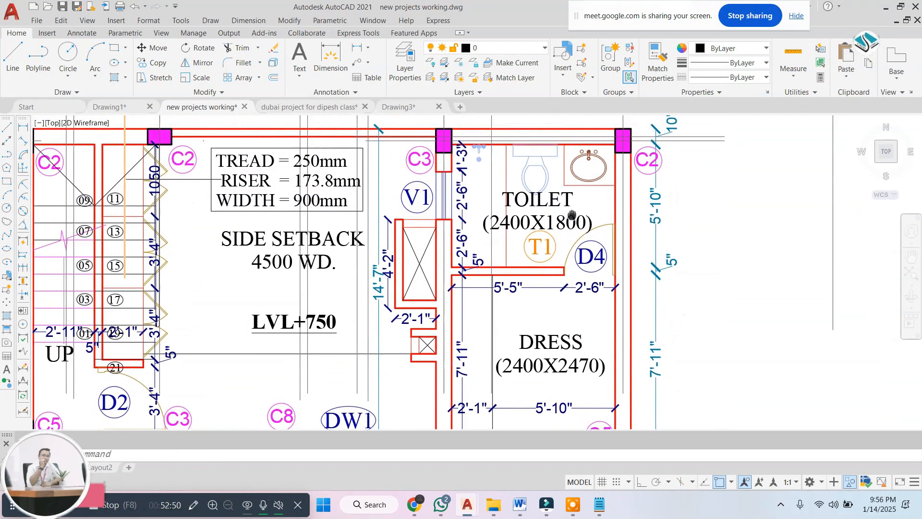
pyautogui.scroll(2, 560, 184)
pyautogui.scroll(-2, 478, 180)
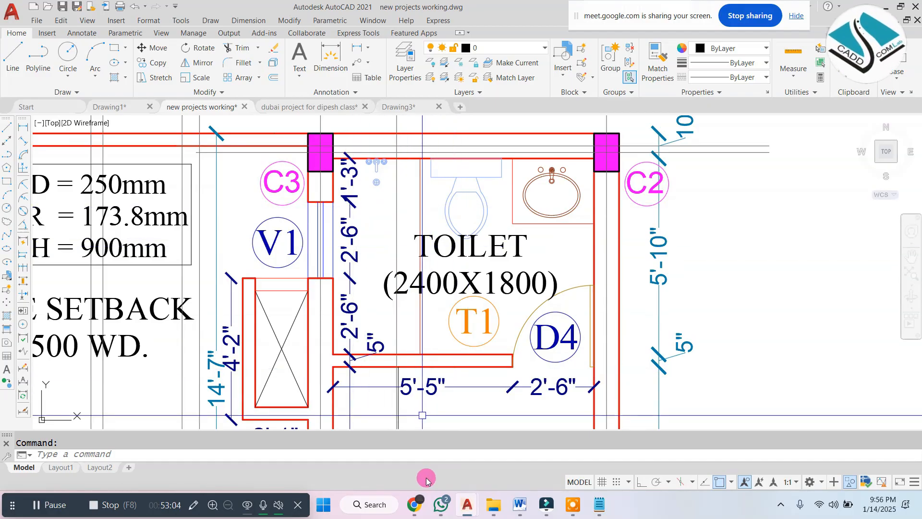
# Examine the rest of the floor plan, from the drawing room, veranda and front lawn back to the lounge
pyautogui.scroll(-10, 482, 322)
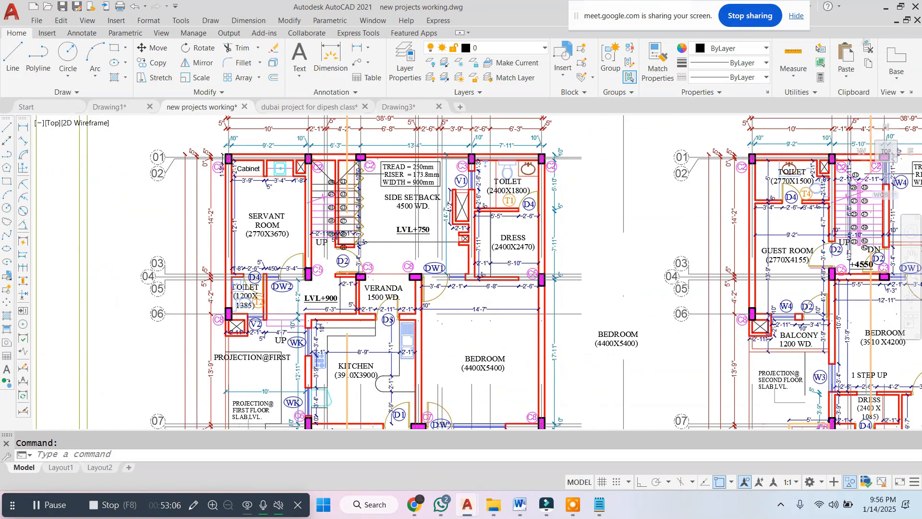
pyautogui.scroll(4, 482, 379)
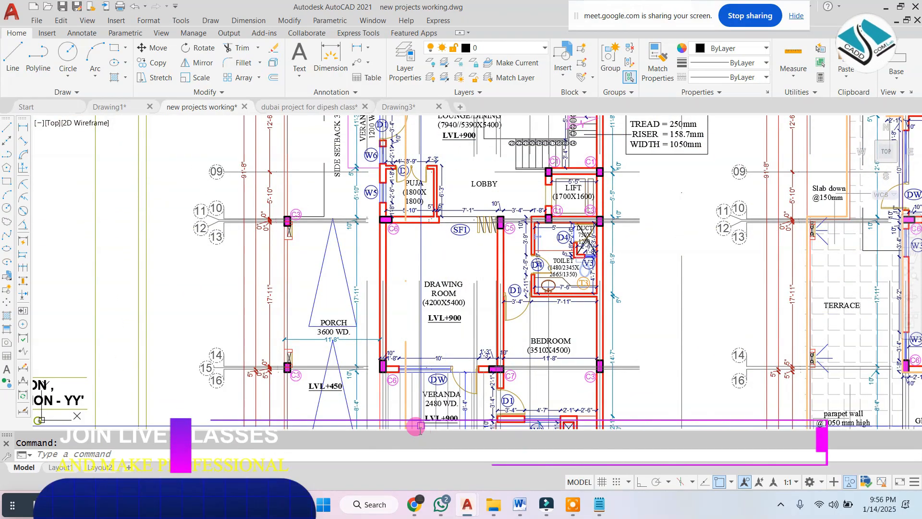
pyautogui.scroll(-3, 374, 255)
pyautogui.scroll(4, 355, 204)
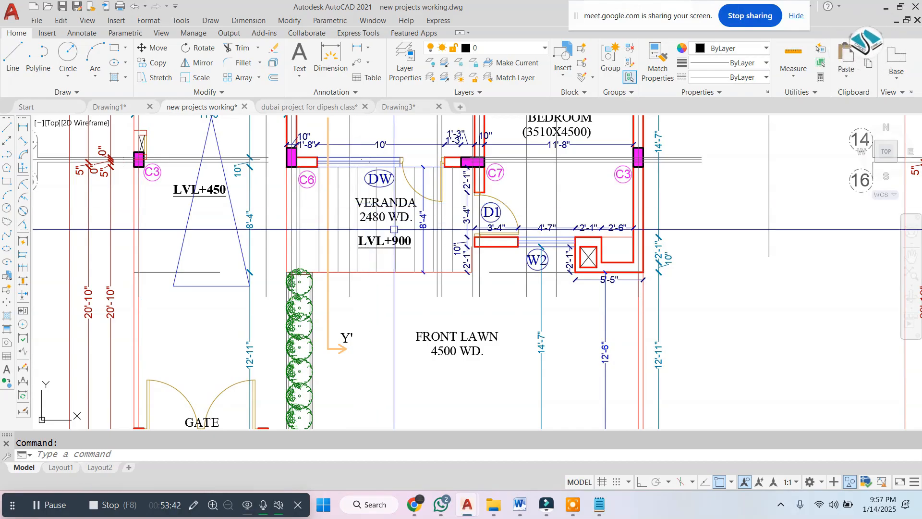
pyautogui.scroll(-5, 398, 289)
pyautogui.scroll(2, 401, 181)
pyautogui.moveTo(403, 178); pyautogui.dragTo(385, 334, button='middle')
pyautogui.moveTo(432, 200); pyautogui.dragTo(426, 302, button='middle')
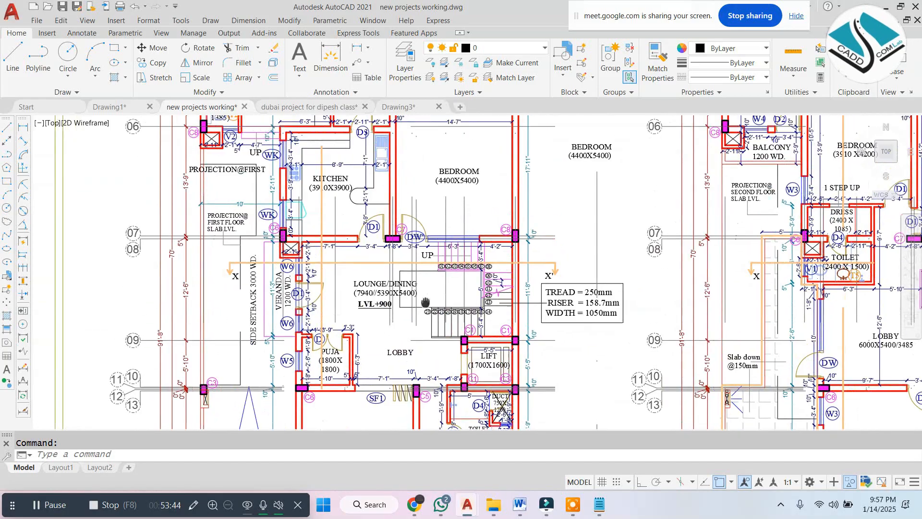
# Examine the ground floor kitchen and bedroom area, and the first floor plan's guest room, balcony, toilets and grid dimensions
pyautogui.scroll(2, 423, 205)
pyautogui.scroll(-3, 411, 208)
pyautogui.scroll(3, 500, 177)
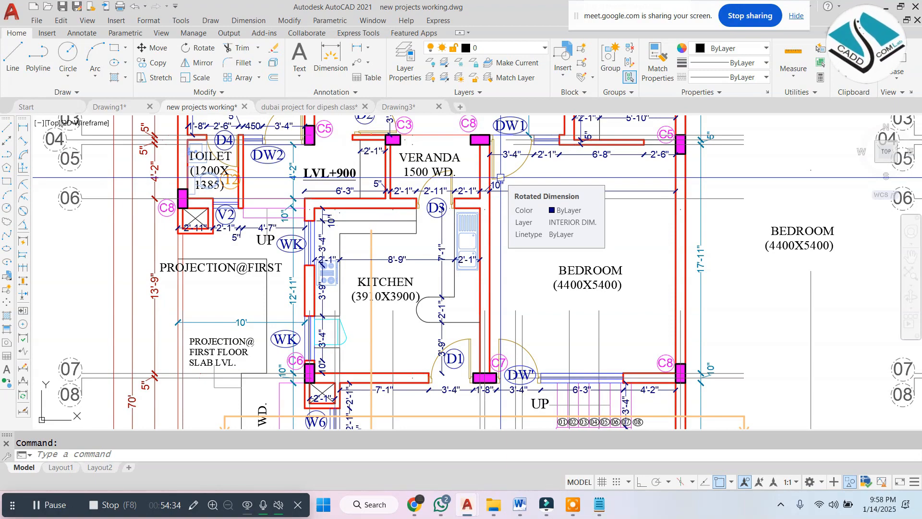
pyautogui.scroll(-5, 500, 177)
pyautogui.moveTo(604, 175); pyautogui.dragTo(419, 171, button='middle')
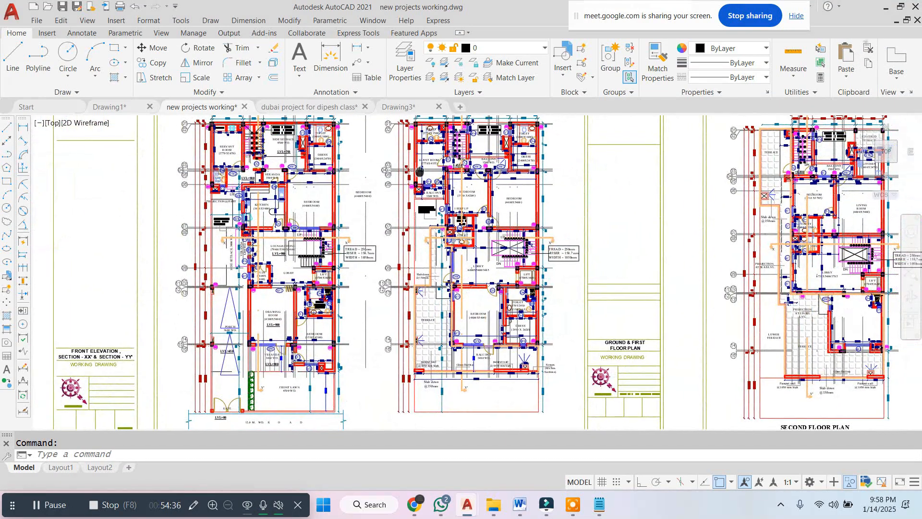
pyautogui.scroll(3, 419, 171)
pyautogui.scroll(2, 365, 120)
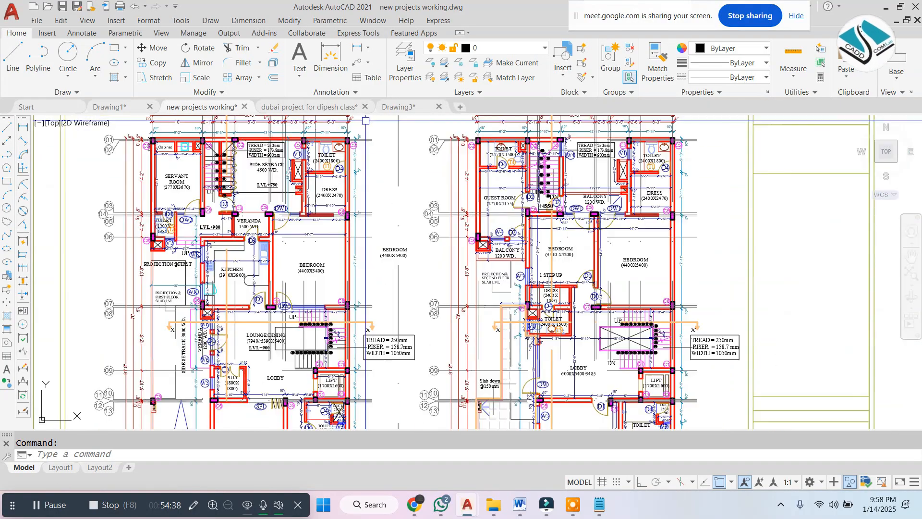
pyautogui.moveTo(377, 128); pyautogui.dragTo(396, 129, button='middle')
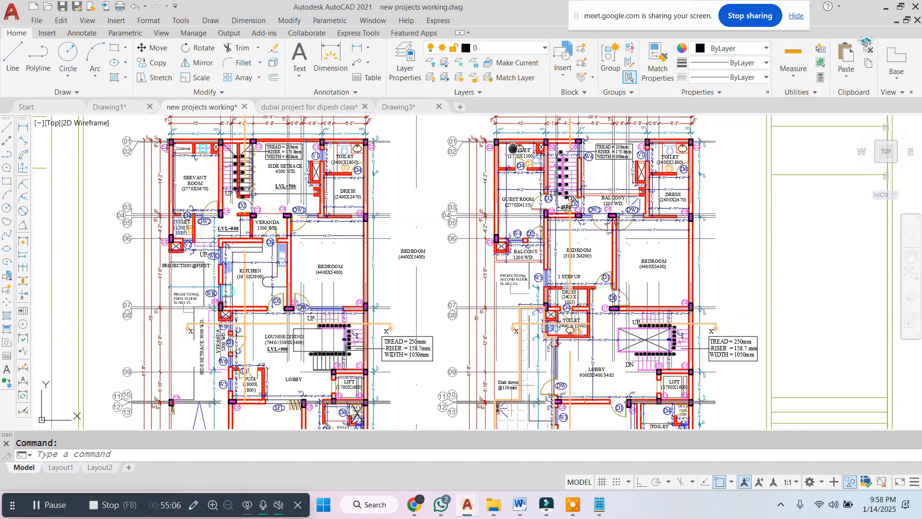
pyautogui.scroll(2, 524, 181)
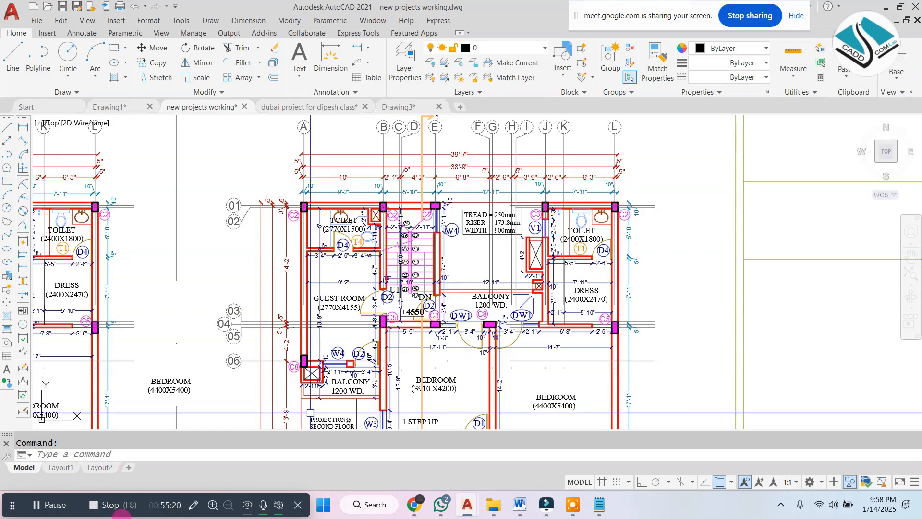
pyautogui.click(39, 505)
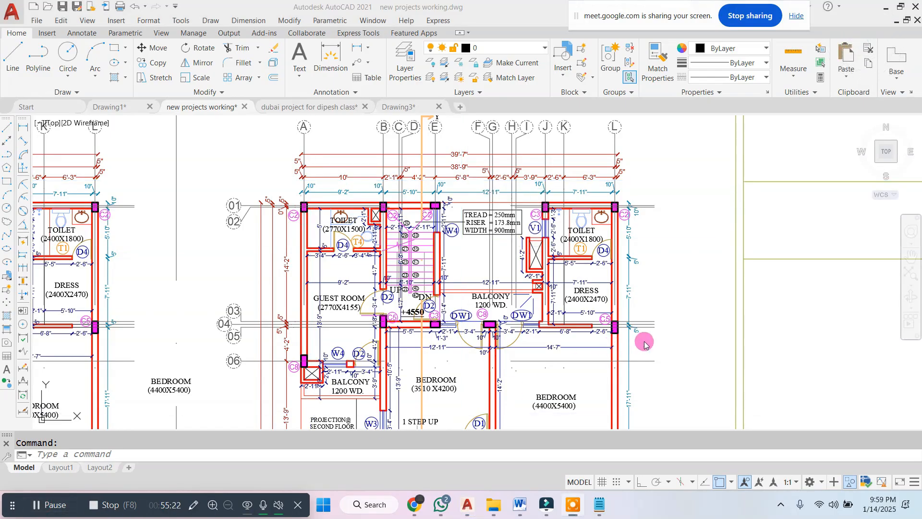
pyautogui.click(644, 343)
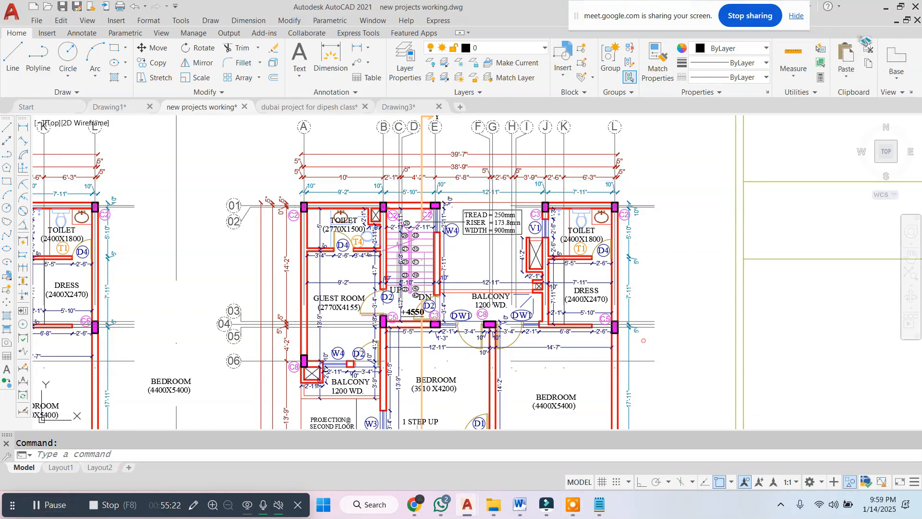
# Review the working drawing sheets, from the elevation and sections to the ground, first and second floor plans
pyautogui.scroll(-5, 650, 226)
pyautogui.scroll(-2, 650, 245)
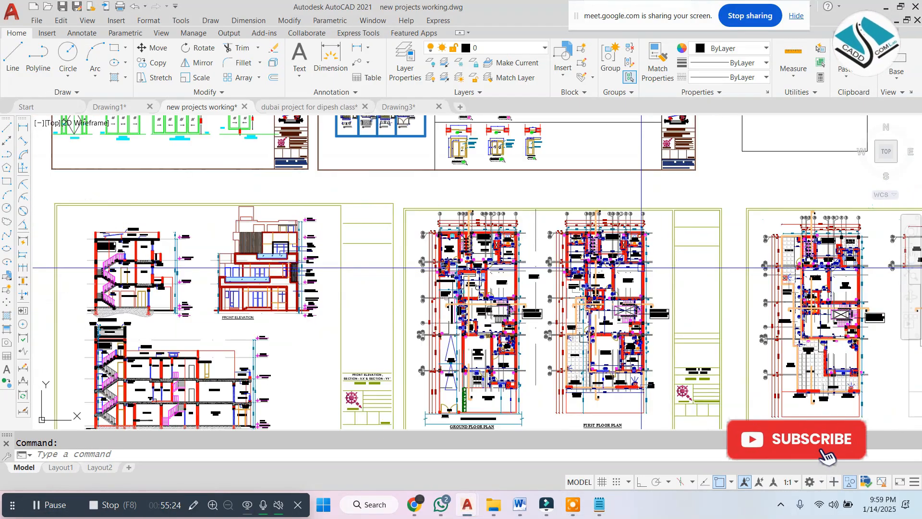
pyautogui.moveTo(640, 267)
pyautogui.mouseDown(button='middle')
pyautogui.moveTo(556, 241)
pyautogui.moveTo(409, 218)
pyautogui.mouseUp(button='middle')
pyautogui.scroll(4, 526, 227)
pyautogui.scroll(-2, 472, 218)
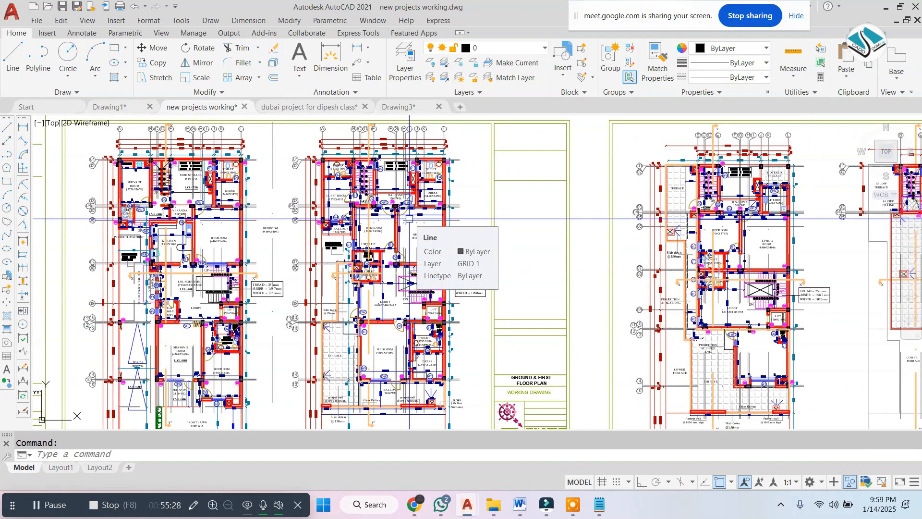